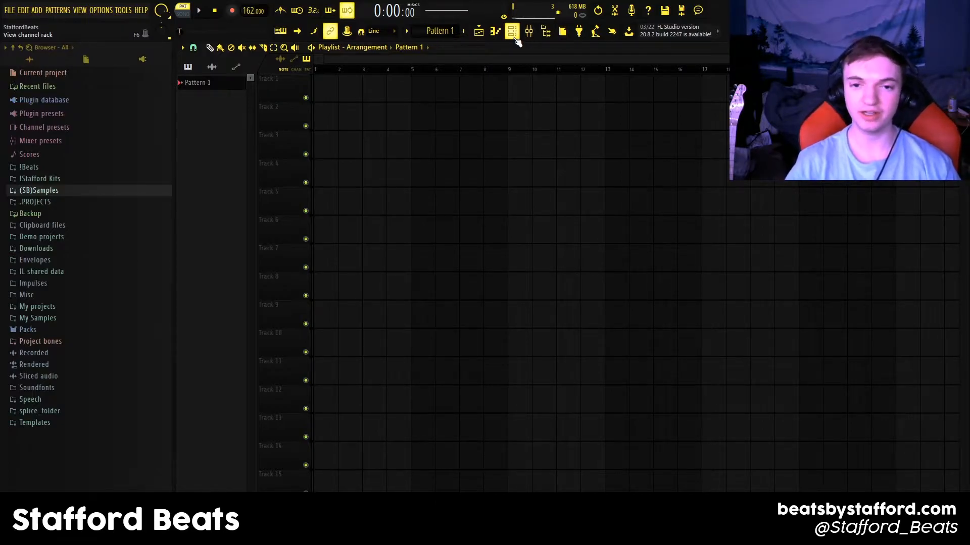
- Show the channel rack and check the preset loaded in the ElectraX64 synth
left_click(513, 32)
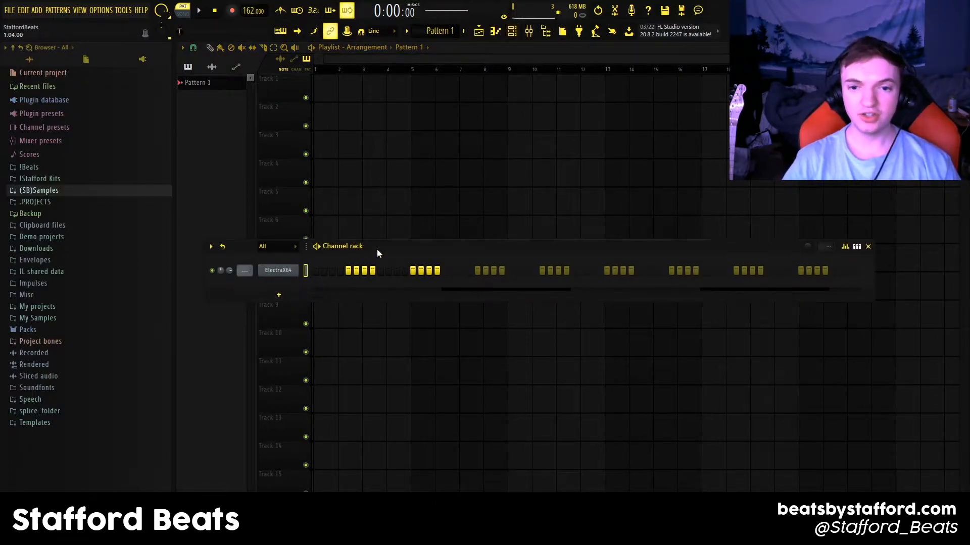
left_click_drag(377, 250, 361, 224)
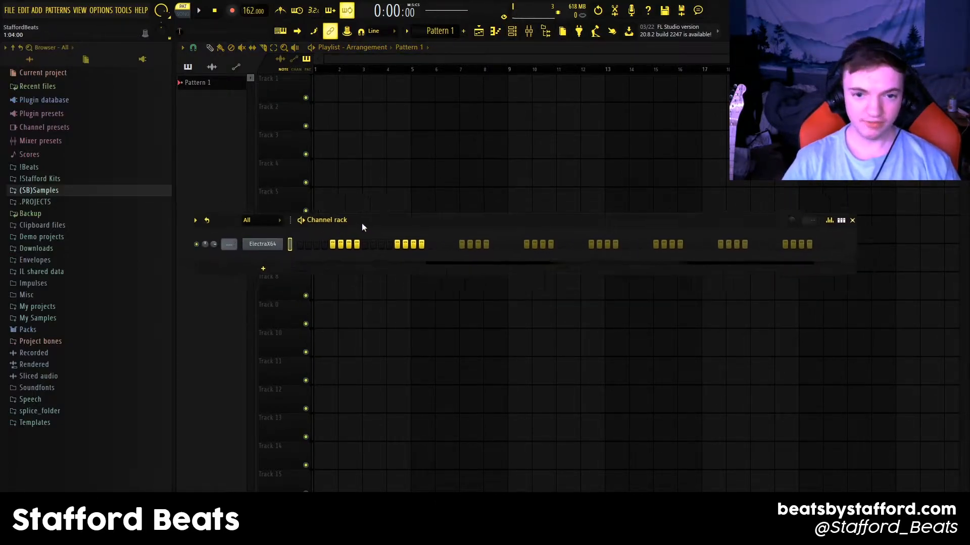
left_click(276, 250)
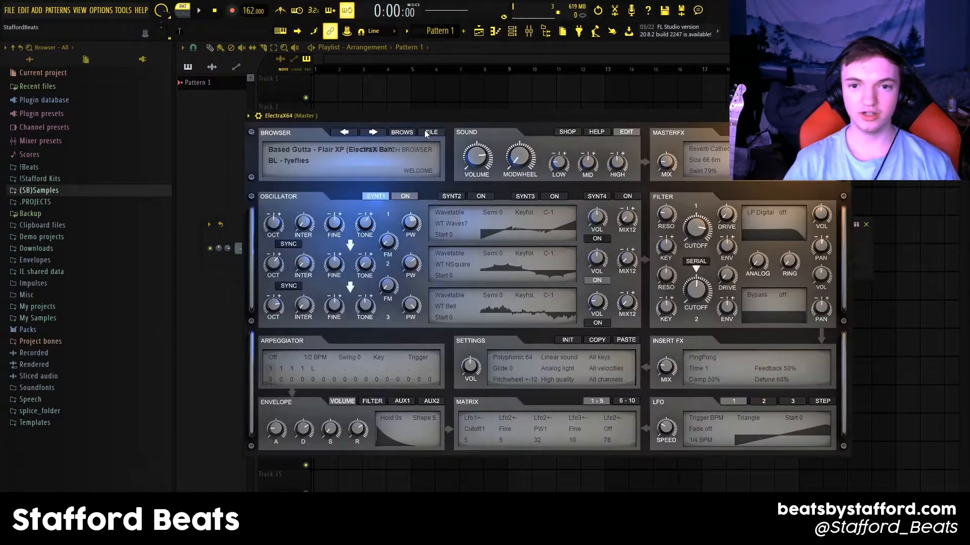
left_click_drag(411, 117, 400, 117)
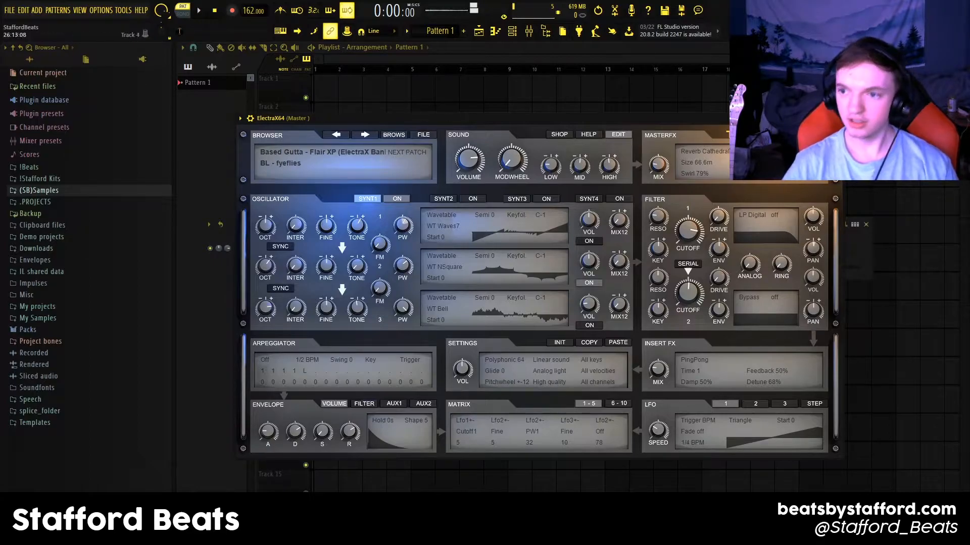
left_click(838, 119)
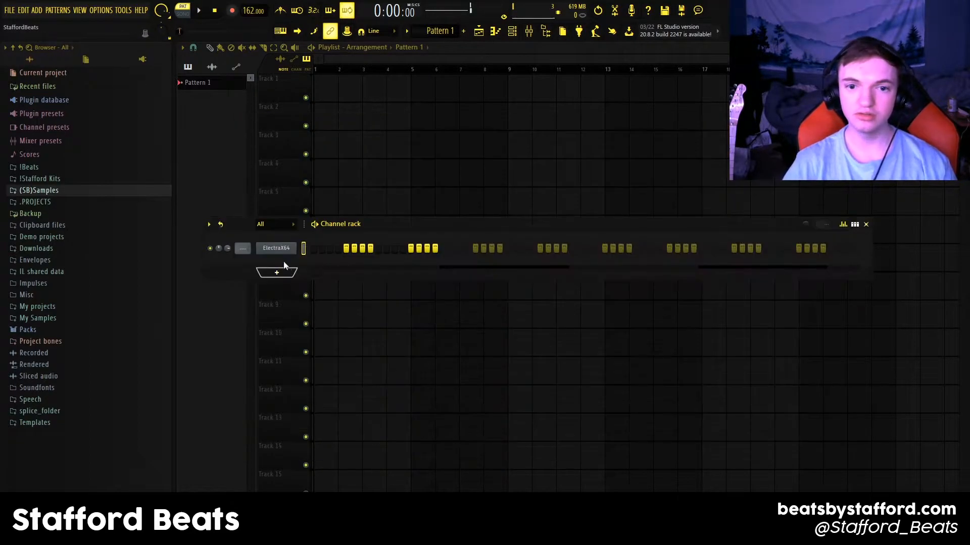
- In the ElectraX64 piano roll, build a two-bar chord of D#5, F#5 and A#5 from bar 1 and play it
right_click(292, 249)
left_click(310, 248)
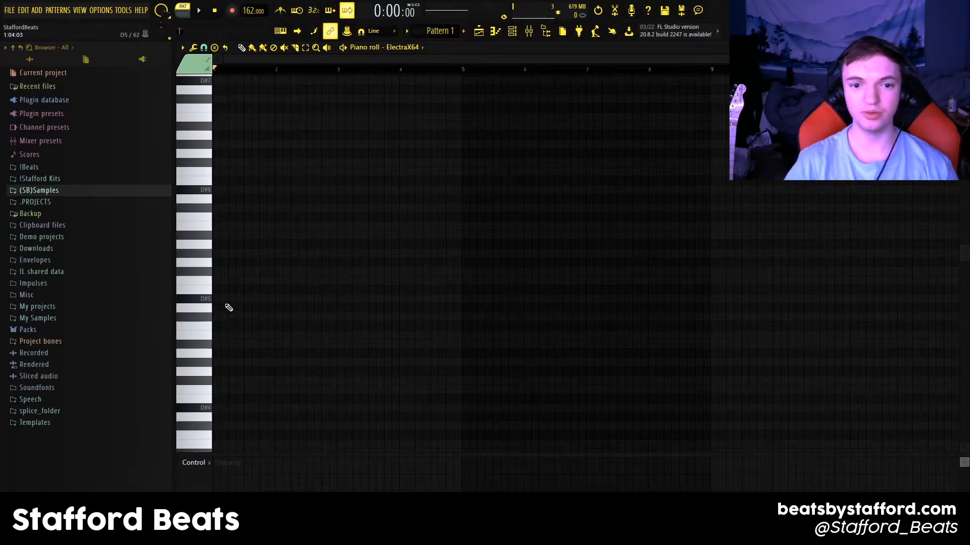
scroll(225, 303, "up", 1)
left_click(222, 323)
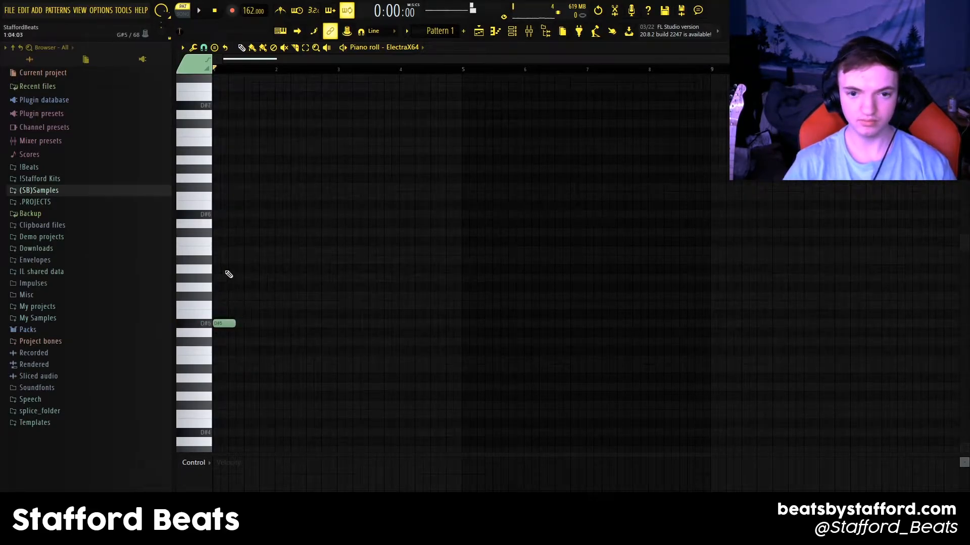
left_click(234, 260)
right_click(232, 259)
left_click(217, 297)
left_click(215, 259)
key("ctrl+a")
left_click_drag(236, 264, 335, 267)
key("space")
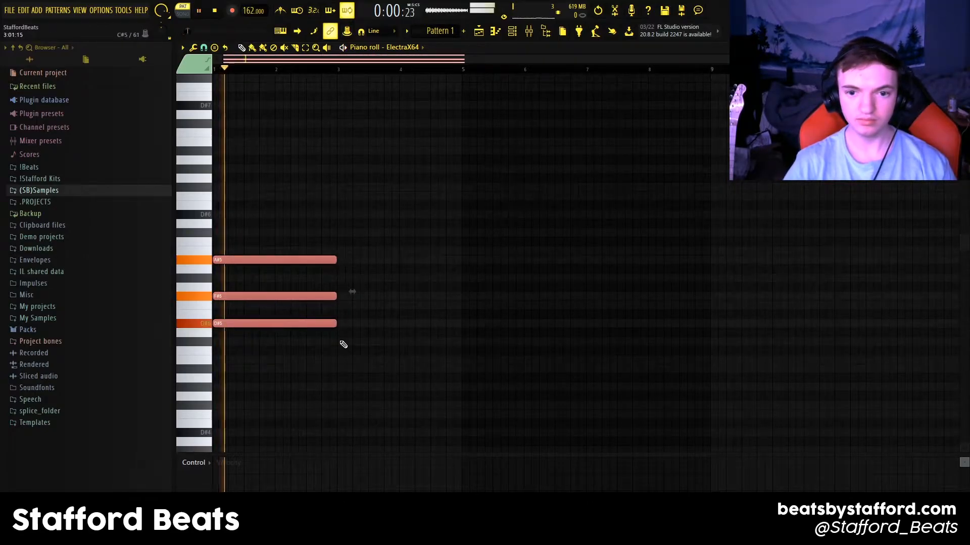
- Add a chord of B4, D#5 and F#5 at bar 3 and shorten it to one bar
left_click(338, 360)
left_click(339, 323)
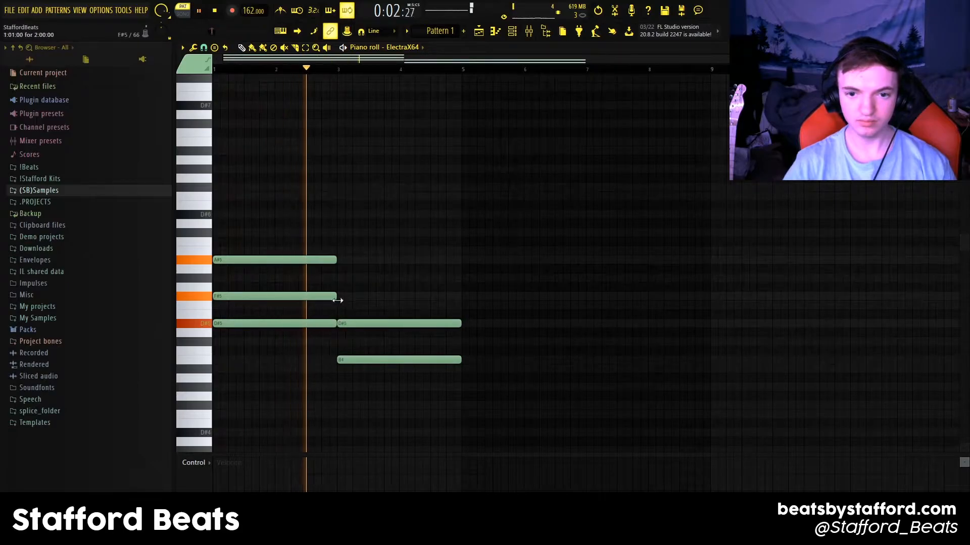
left_click(340, 296)
key("space")
left_click_drag(411, 266, 399, 297)
- Add a one-bar chord of C#5, F5 and G#5 at bar 4 and play back the progression
left_click(400, 342)
left_click(400, 305)
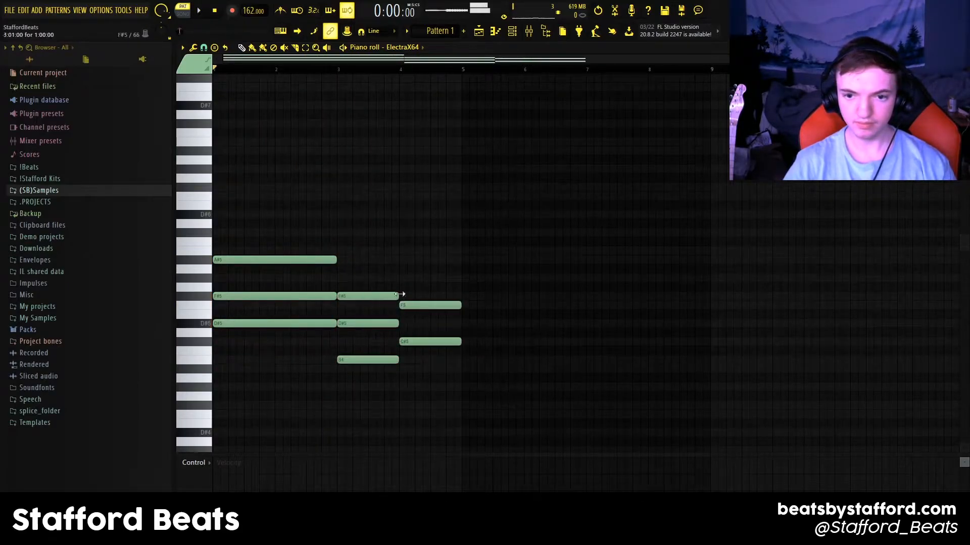
left_click(400, 278)
key("space")
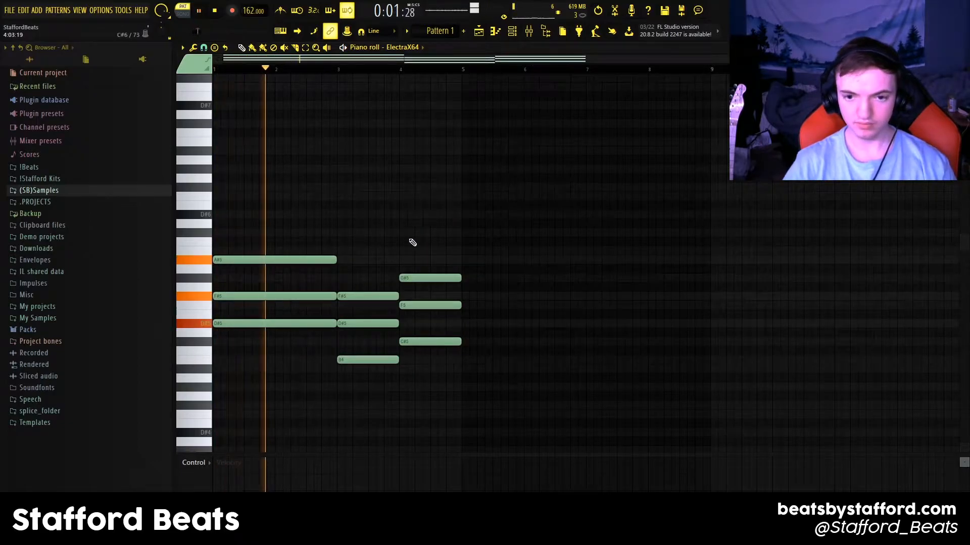
- Duplicate the four-bar chord progression into bars 5 to 8 and listen to it
key("ctrl+b")
key("ctrl+d")
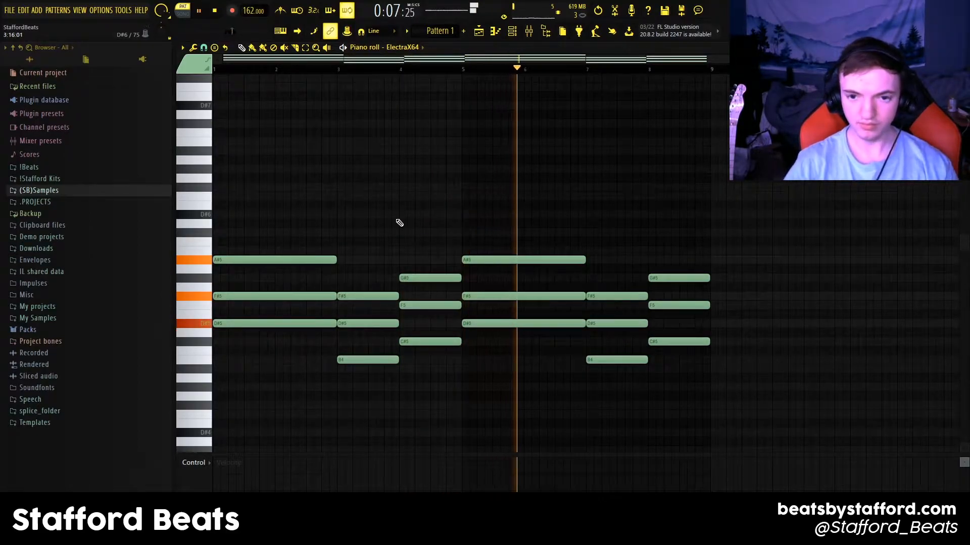
key("space")
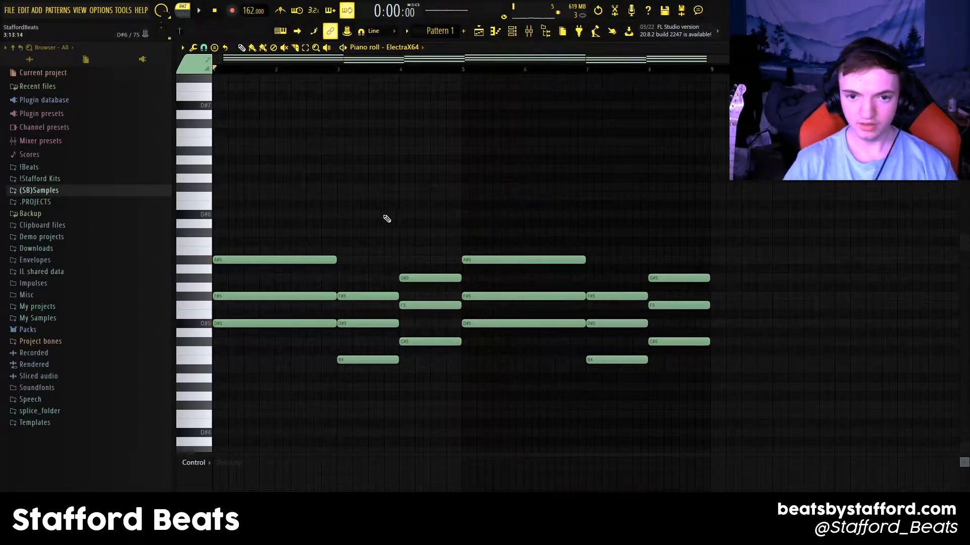
left_click(246, 214)
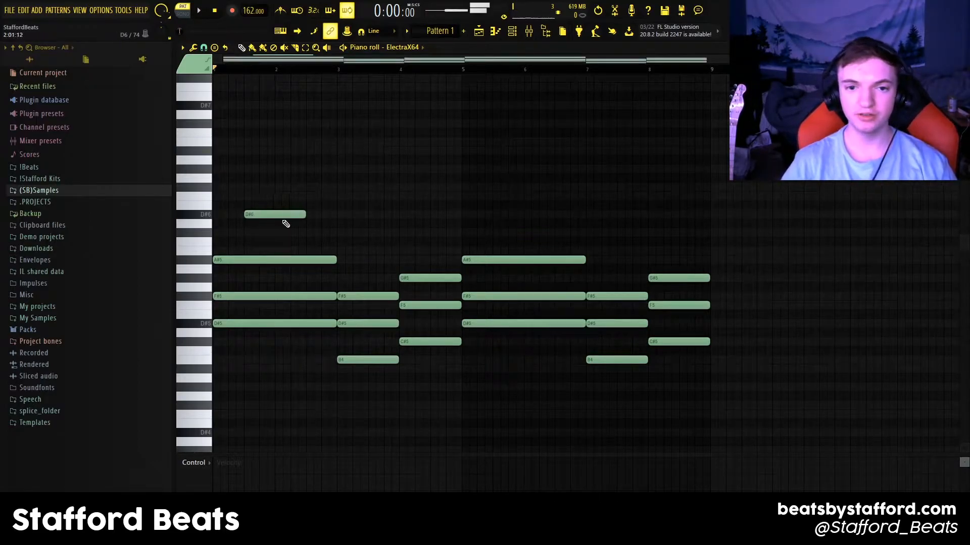
key("space")
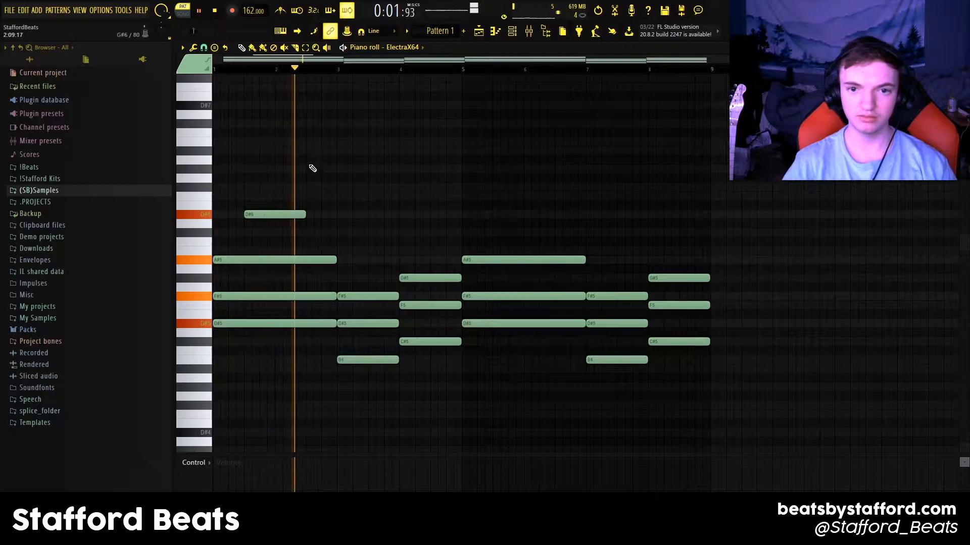
left_click(324, 151)
key("space")
key("space")
key("space")
right_click(256, 210)
key("space")
- Place a descending melody of one-bar notes A#6, G#6, F#6 and F6, starting at beat 2 of bar 1
left_click(226, 151)
key("space")
left_click_drag(227, 151, 234, 153)
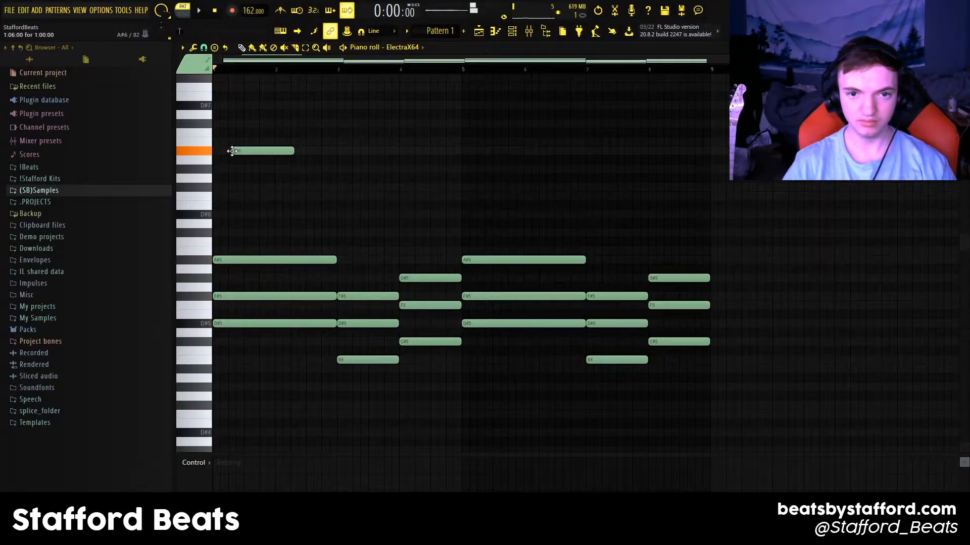
left_click(260, 168)
left_click(270, 187)
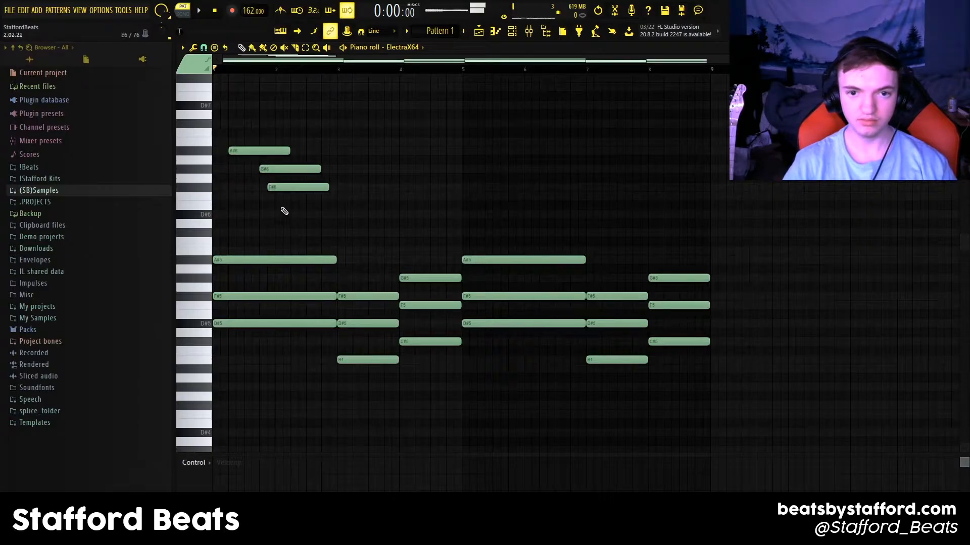
left_click(284, 197)
key("space")
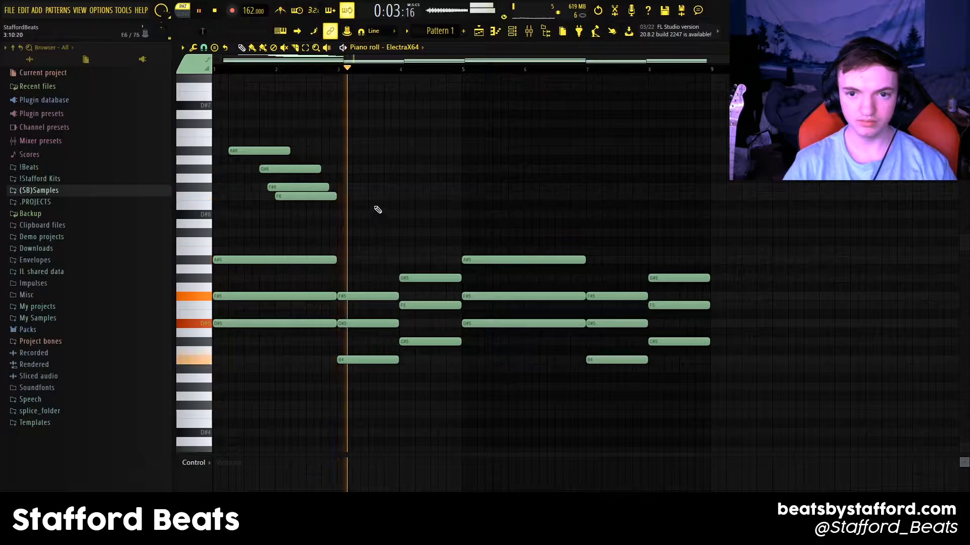
left_click(370, 196)
right_click(414, 196)
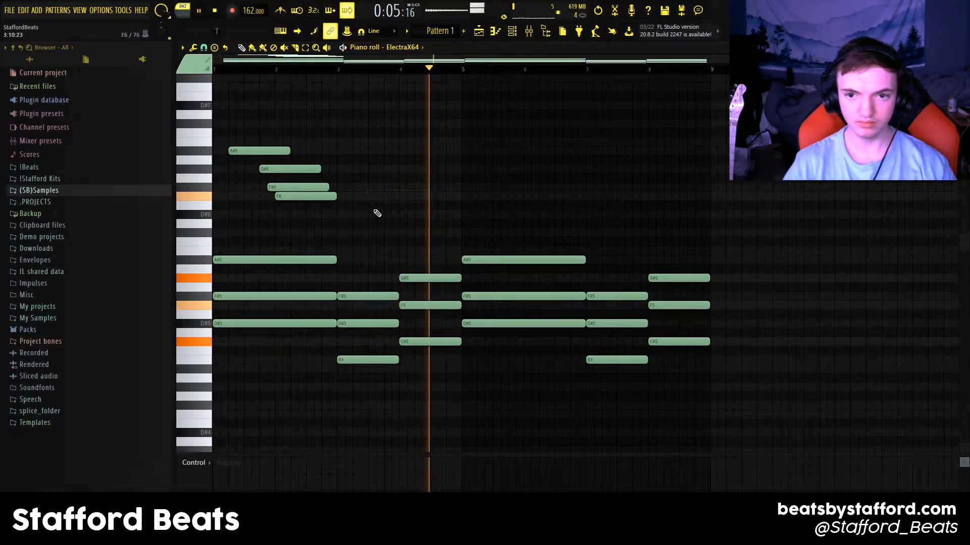
key("space")
key("space")
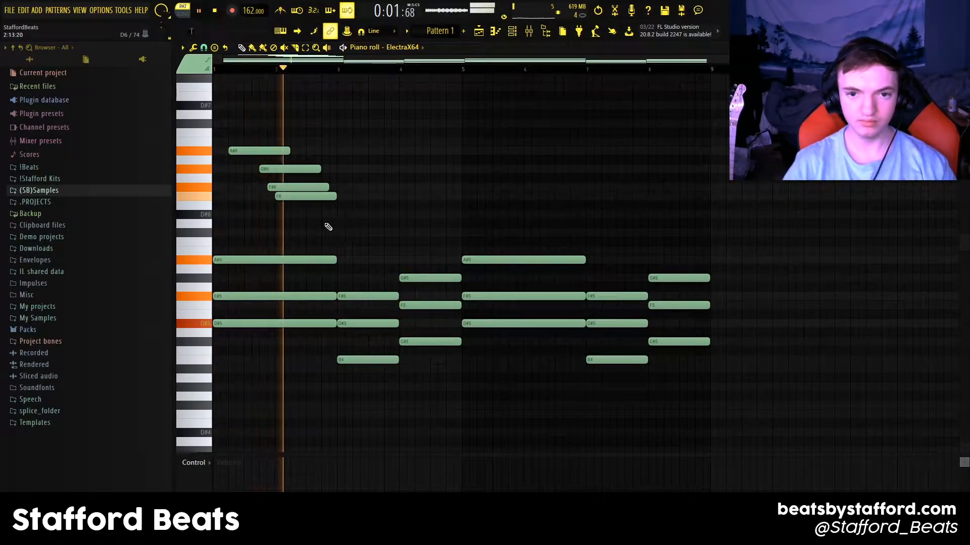
left_click(333, 214)
key("space")
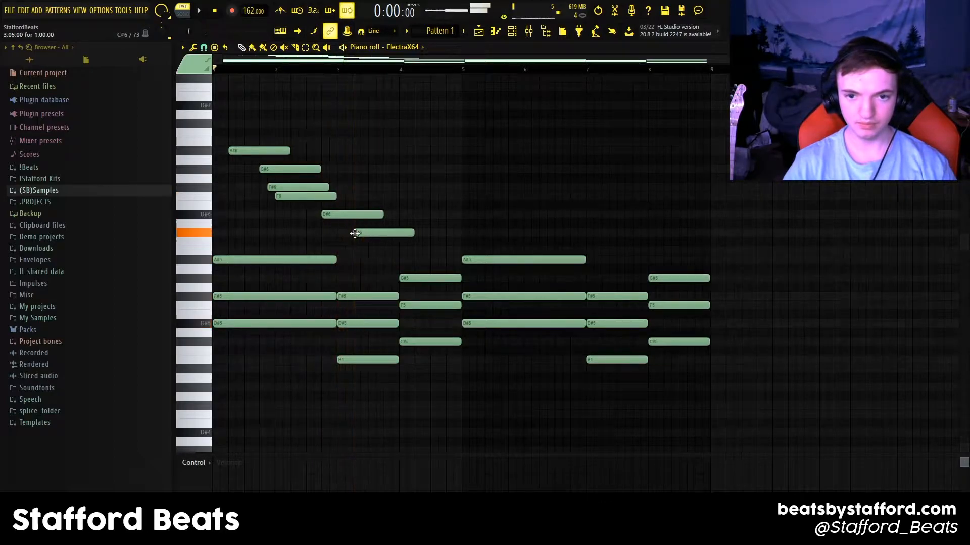
key("space")
key("space")
key("space")
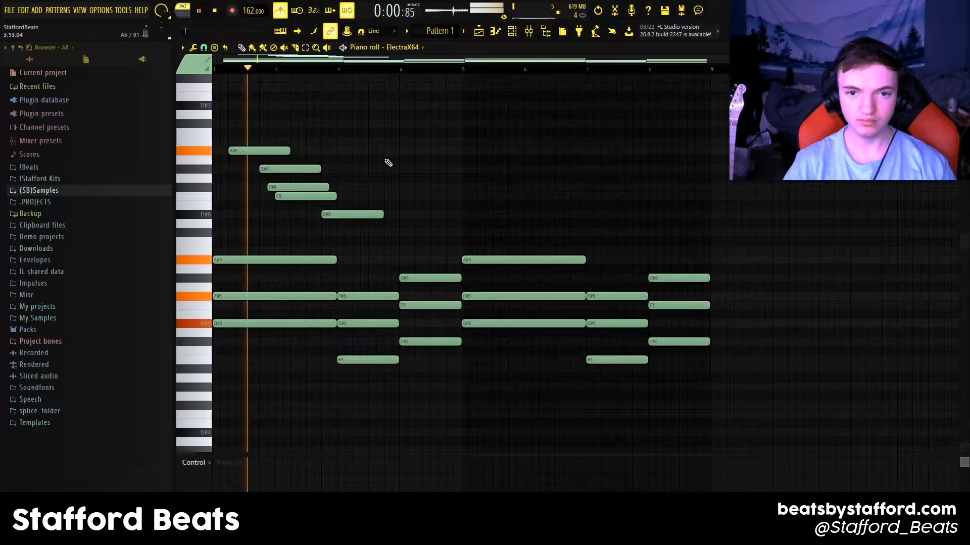
key("space")
left_click(348, 197)
right_click(348, 197)
left_click_drag(335, 216, 336, 239)
right_click(336, 235)
- Continue the melody with a D#6 on the last beat of bar 2 and a C#7 on beat 2 of bar 3
key("space")
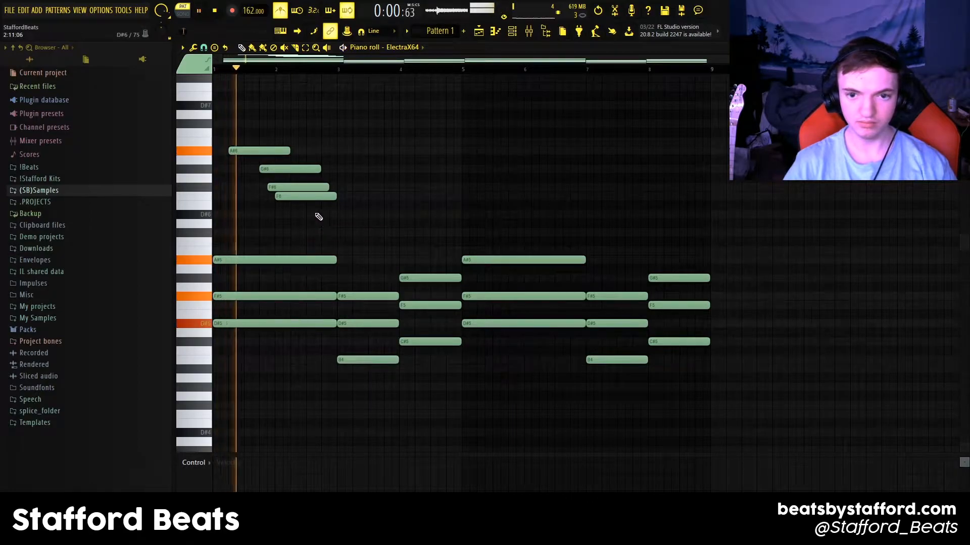
left_click(326, 216)
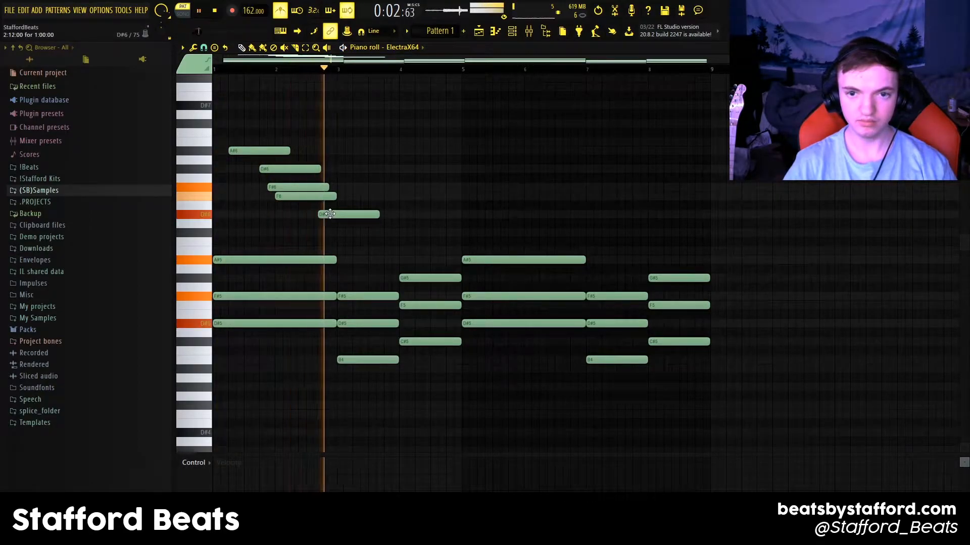
key("space")
left_click_drag(354, 140, 354, 124)
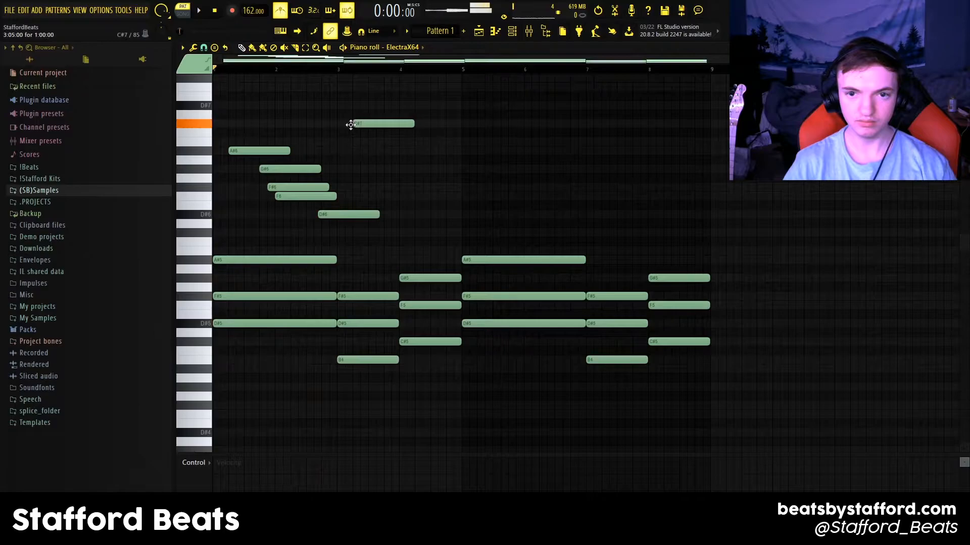
key("space")
left_click_drag(332, 216, 341, 217)
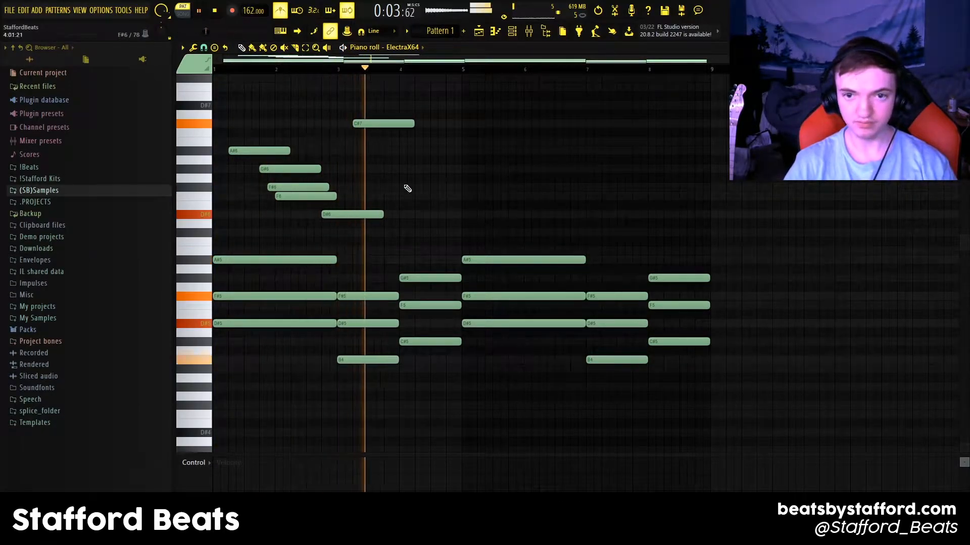
- Add a one-bar A#6 melody note at the start of bar 4
left_click(399, 142)
key("space")
left_click_drag(399, 142, 404, 151)
- Copy the four-bar melody into bars 5 to 8 and raise the copied C#7 in bar 7 to F7
key("space")
left_click_drag(444, 106, 252, 217)
mouse_move(252, 146)
left_mouse_down()
mouse_move(531, 146)
mouse_move(502, 147)
left_mouse_up()
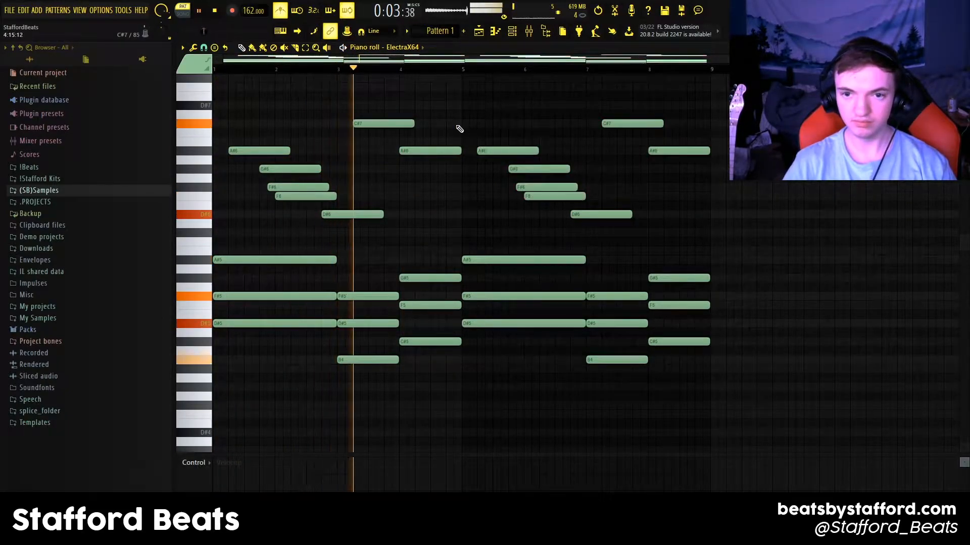
scroll(456, 130, "up", 1)
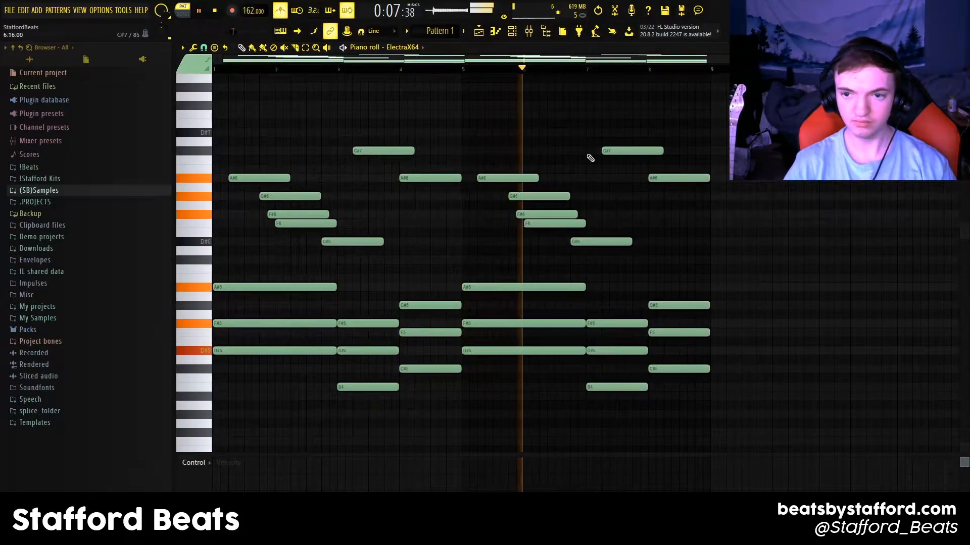
left_click_drag(609, 151, 609, 114)
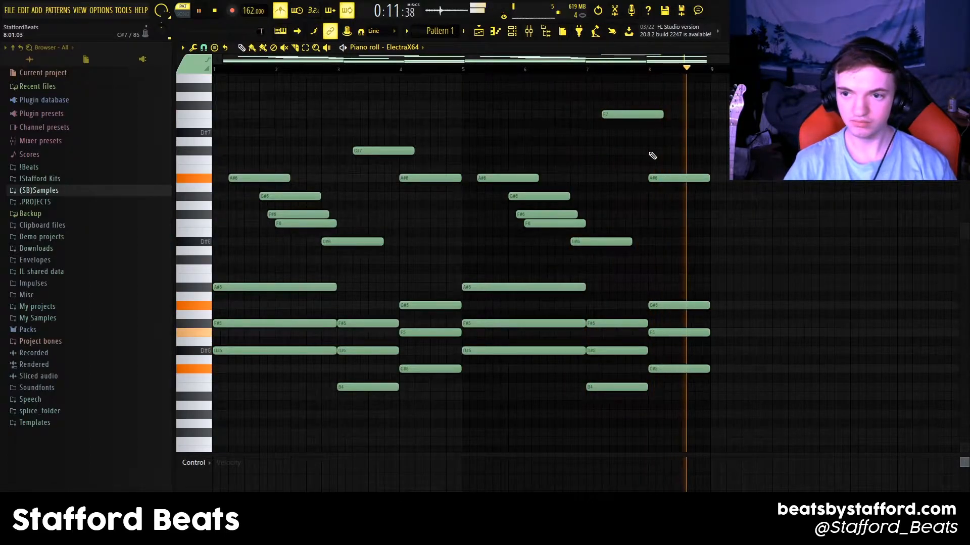
- Transpose all the chord notes below the melody down one octave
scroll(301, 232, "up", 3)
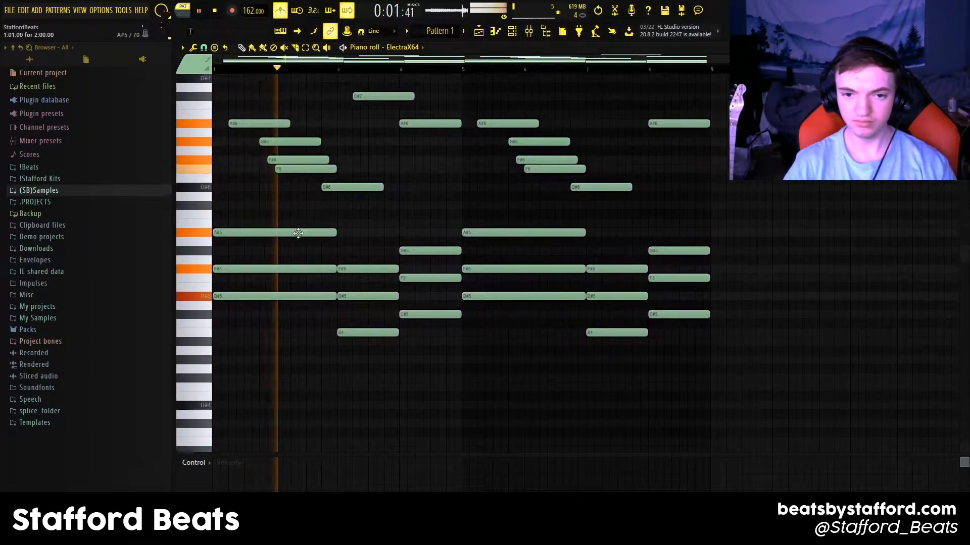
left_click_drag(267, 218, 750, 361)
key("ctrl+Down")
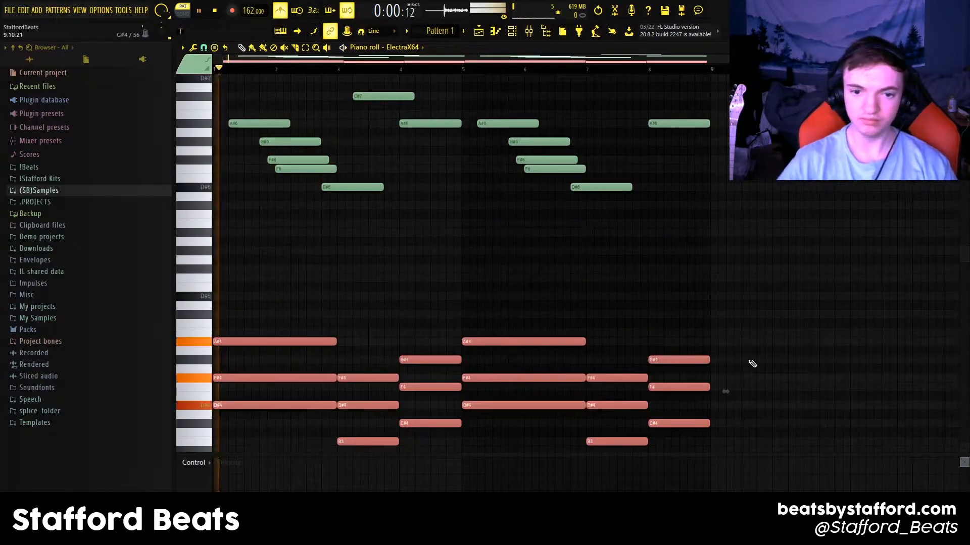
- Raise the middle note of all six chords (F#4, D#4 and F4 in both halves) by one octave
left_click(308, 378, "ctrl")
left_click(369, 405, "ctrl+shift")
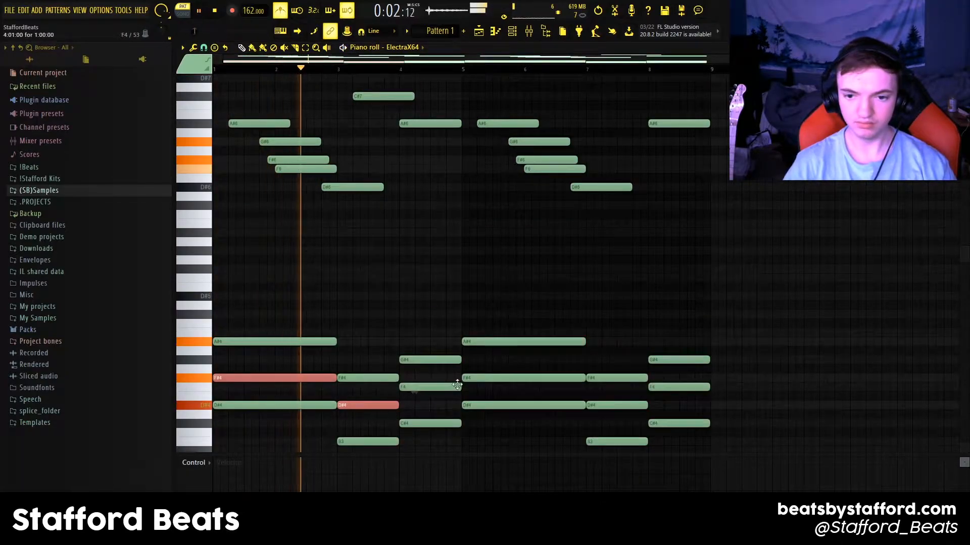
left_click(433, 387, "ctrl+shift")
left_click(505, 378, "ctrl+shift")
left_click(613, 405, "ctrl+shift")
left_click(679, 387, "ctrl+shift")
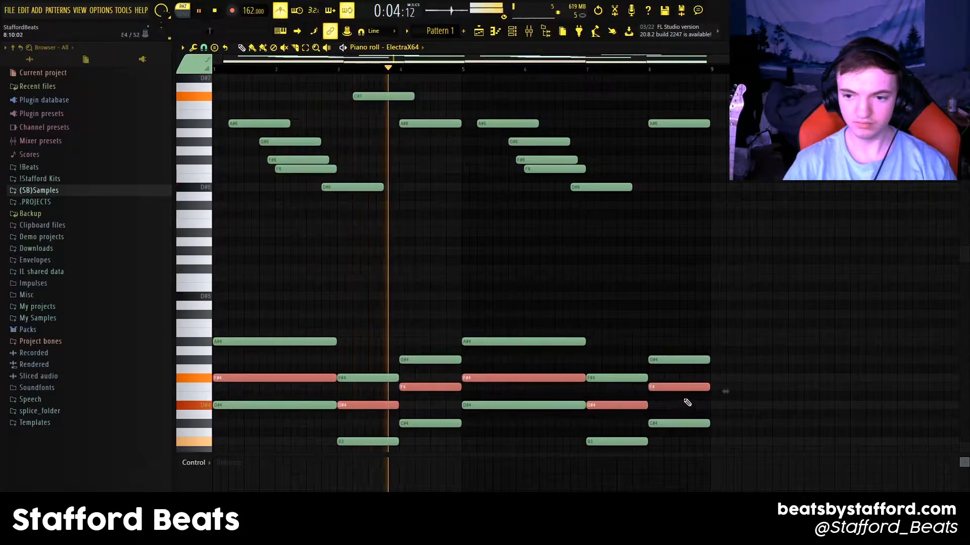
key("ctrl+Up")
key("ctrl+d")
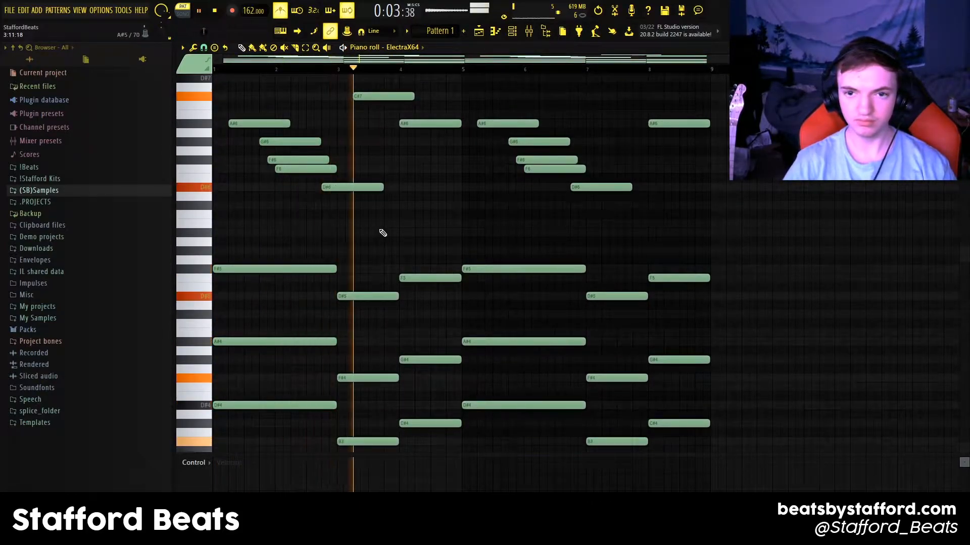
scroll(454, 209, "up", 2)
scroll(450, 211, "down", 2)
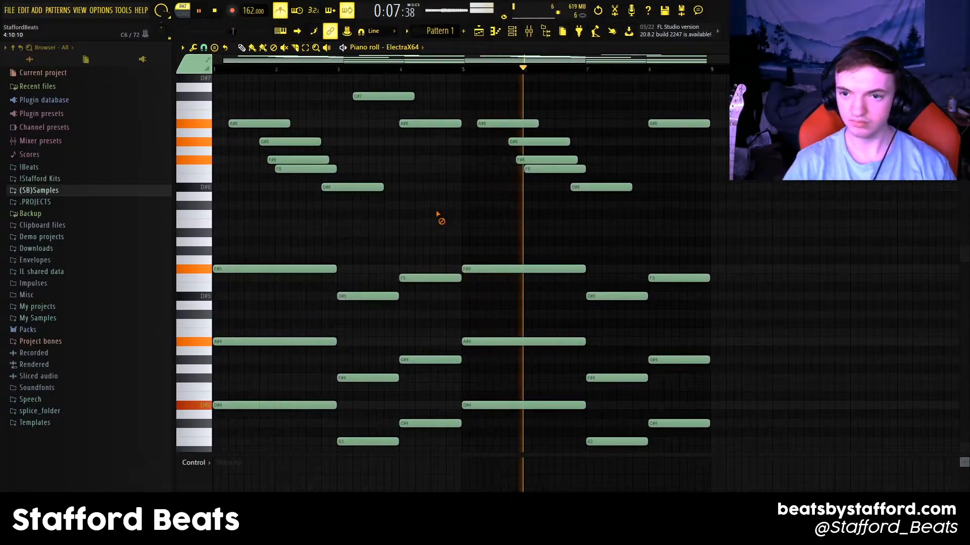
- Listen to the pattern and examine the melody notes, including the peak notes C#7 in bar 3 and F7 in bar 7
scroll(441, 215, "up", 1)
scroll(459, 215, "up", 1)
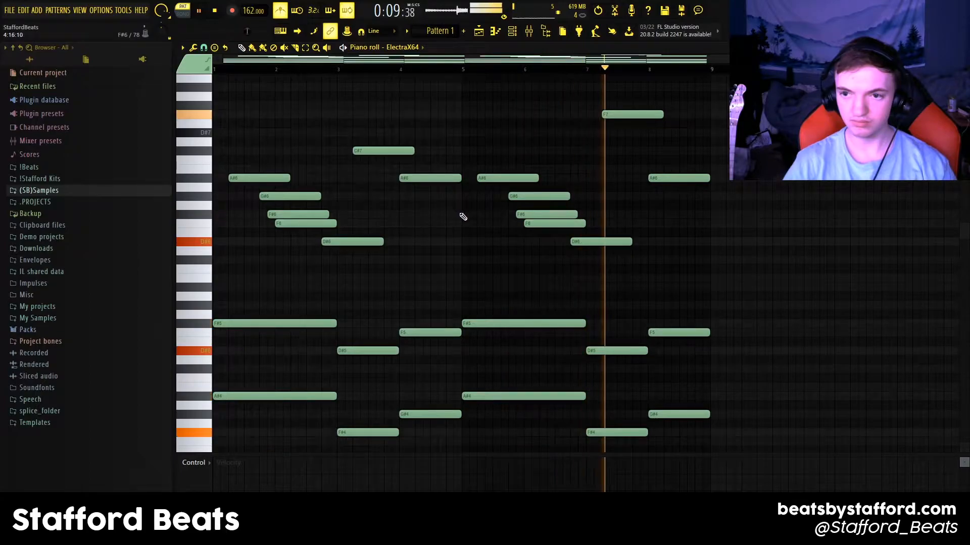
scroll(462, 216, "down", 2)
key("space")
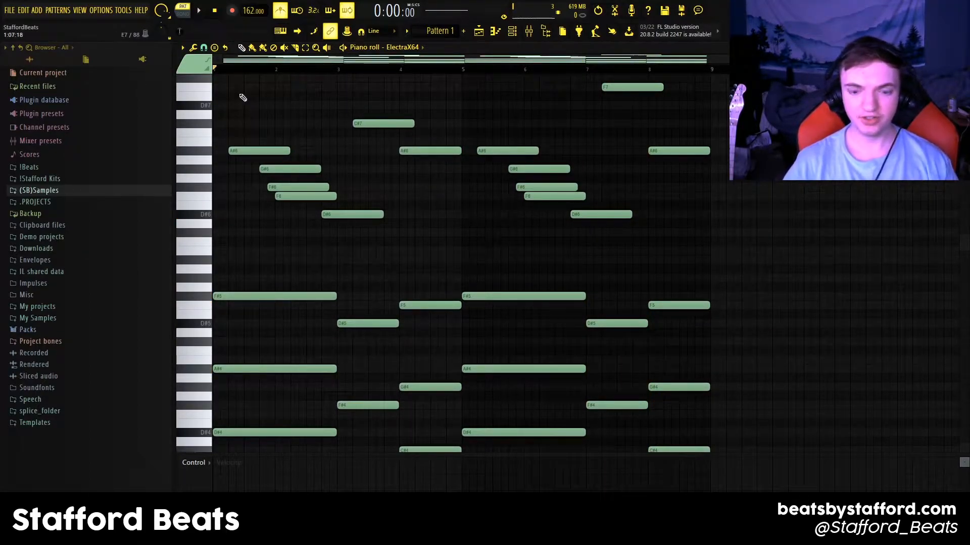
scroll(241, 103, "up", 2)
scroll(241, 107, "down", 2)
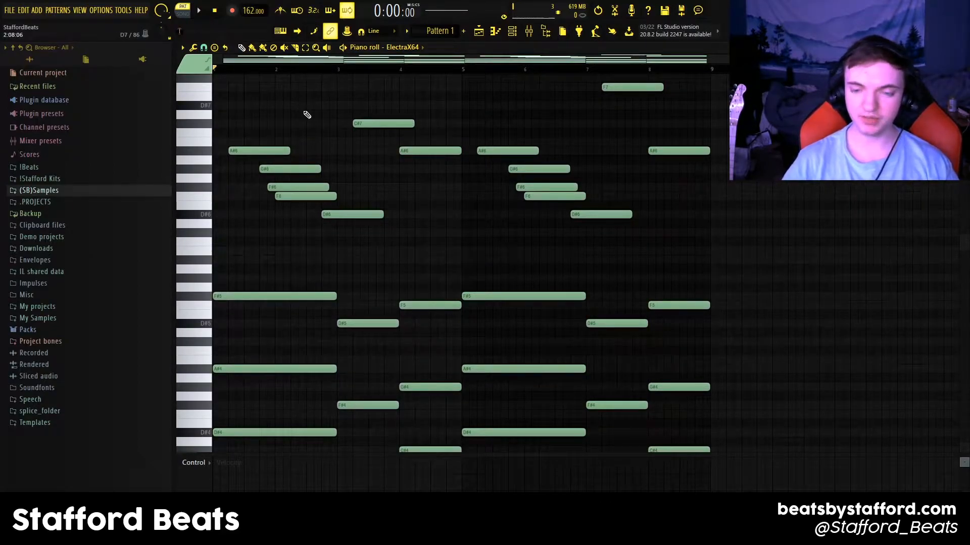
scroll(331, 111, "up", 2)
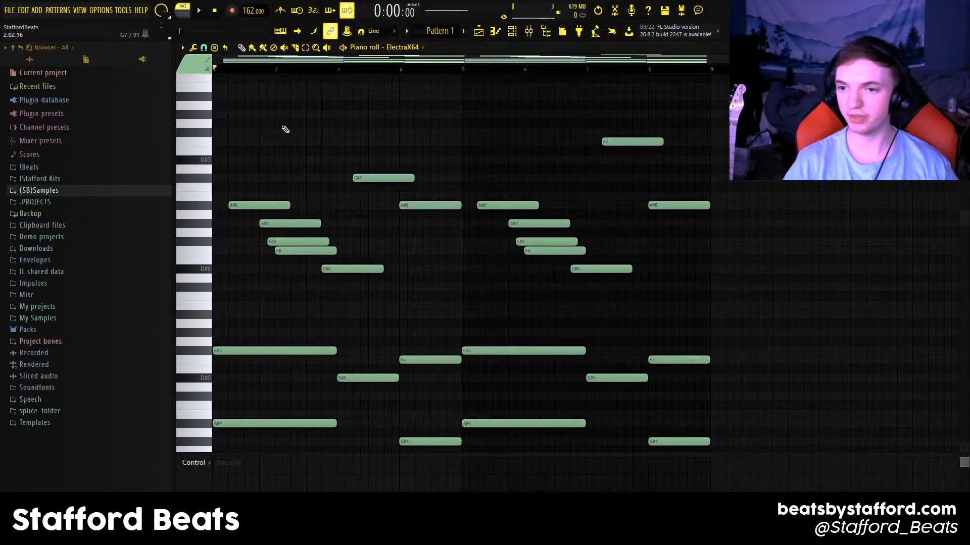
left_click_drag(359, 146, 361, 196)
left_click_drag(611, 112, 616, 169)
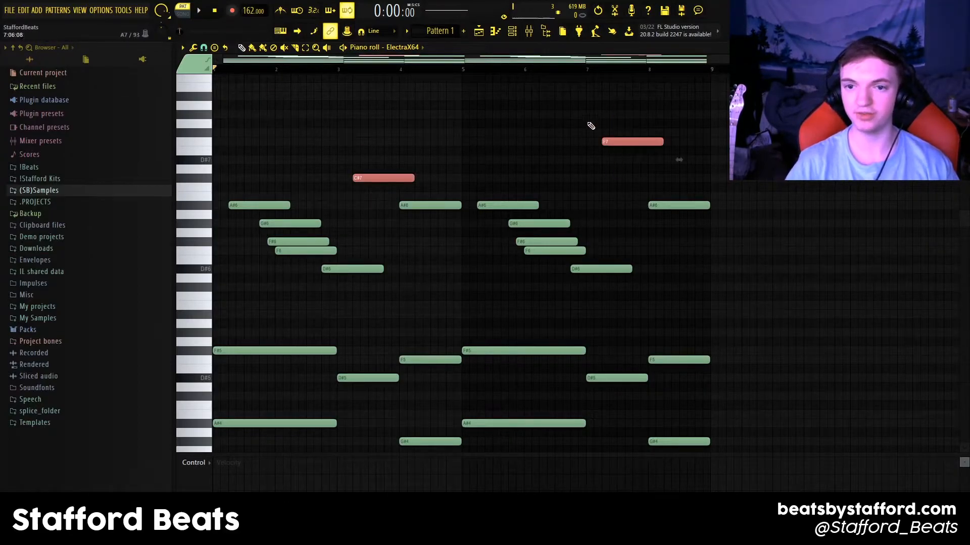
left_click(494, 136)
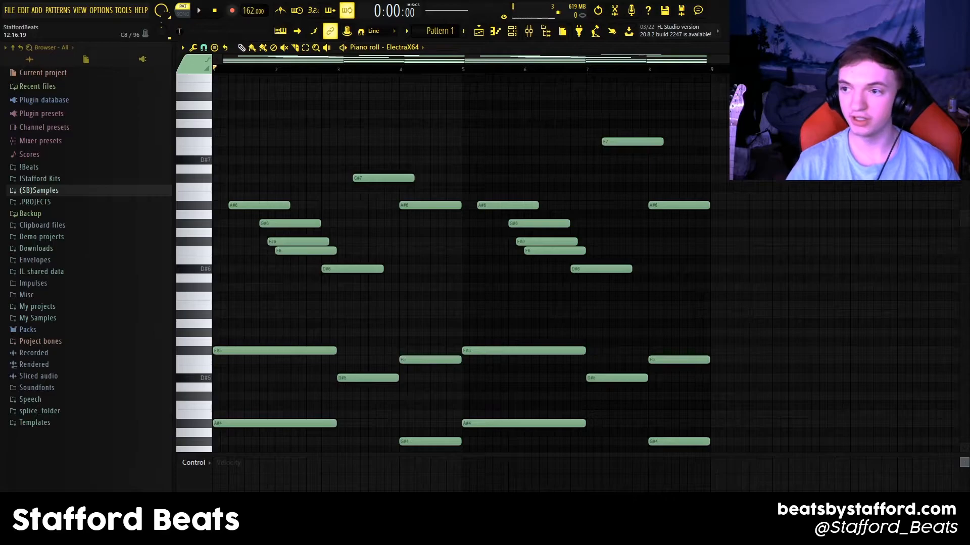
- Clone the ElectraX64 channel and load the patch AR - NightNight in the copy
key("Escape")
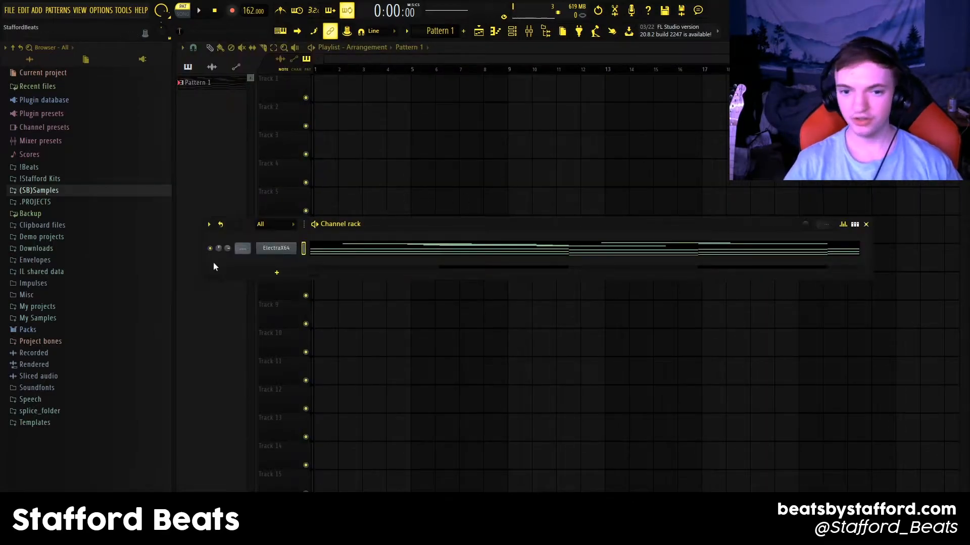
right_click(258, 248)
left_click(316, 336)
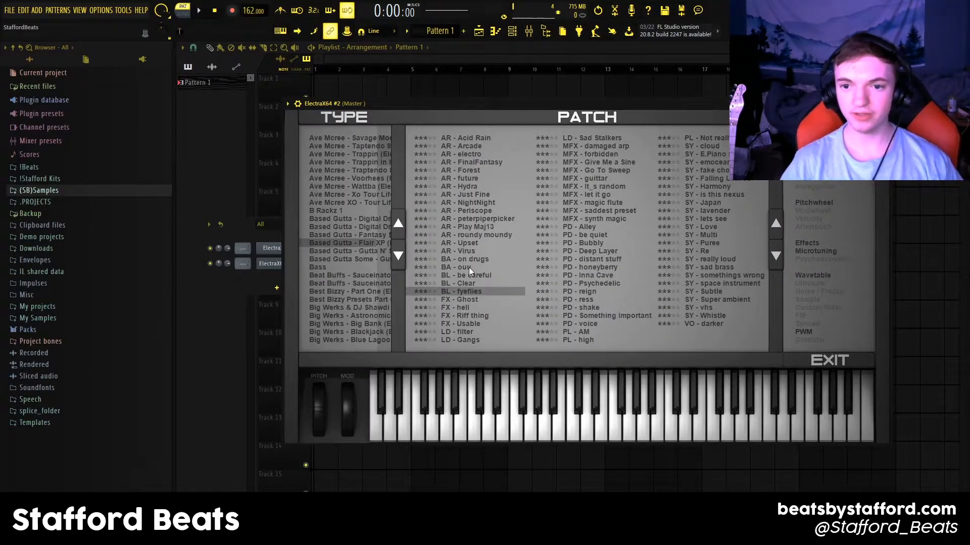
left_click(478, 202)
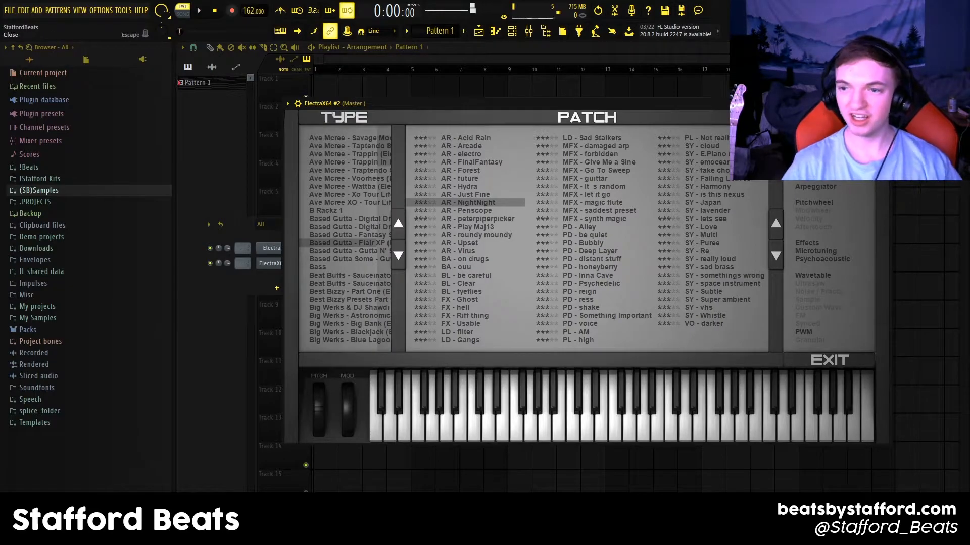
left_click(884, 104)
- Copy all the chord notes below the melody from the ElectraX64 piano roll
right_click(270, 263)
left_click(301, 262)
scroll(238, 313, "down", 7)
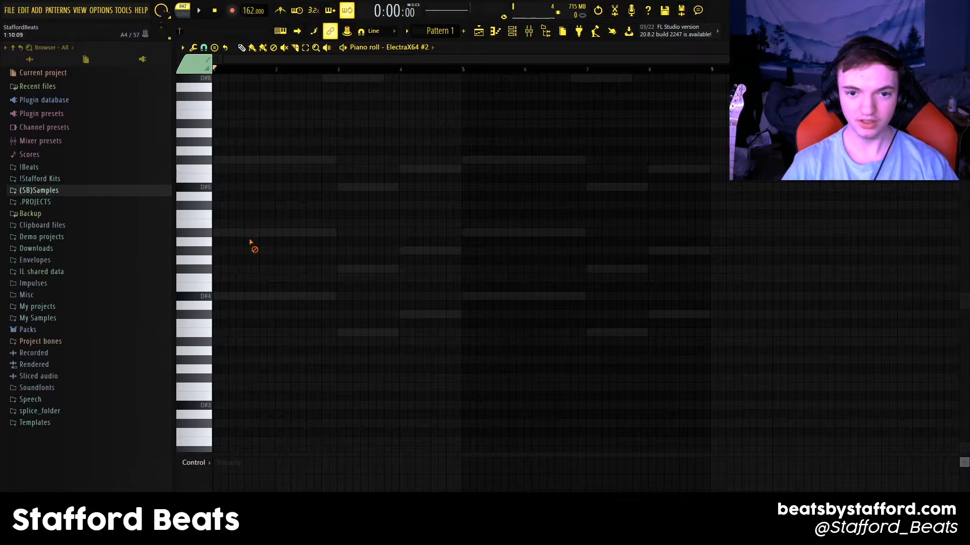
left_click_drag(238, 116, 825, 436)
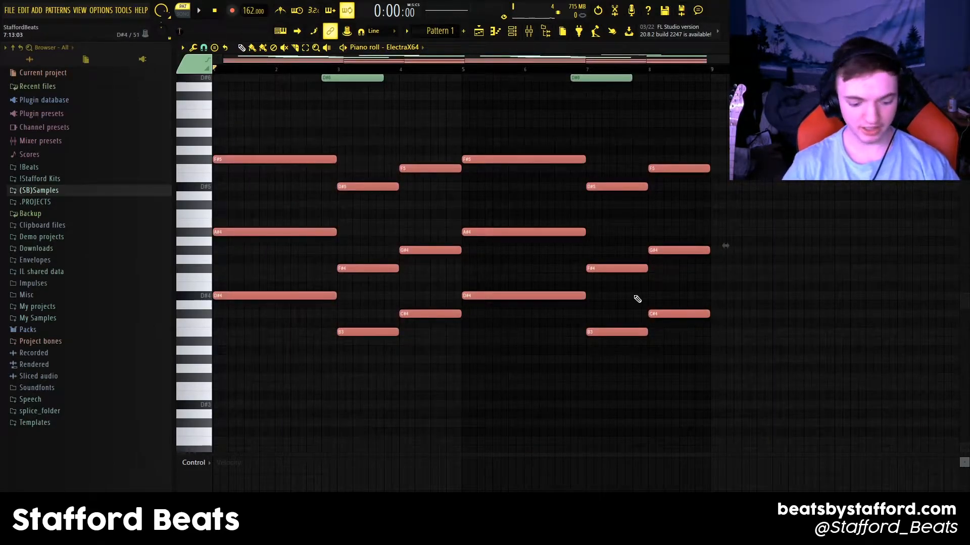
- Paste the copied chords into the piano roll of ElectraX64 #2 and play them back
left_click(479, 31)
left_click(478, 32)
left_click(512, 32)
right_click(276, 264)
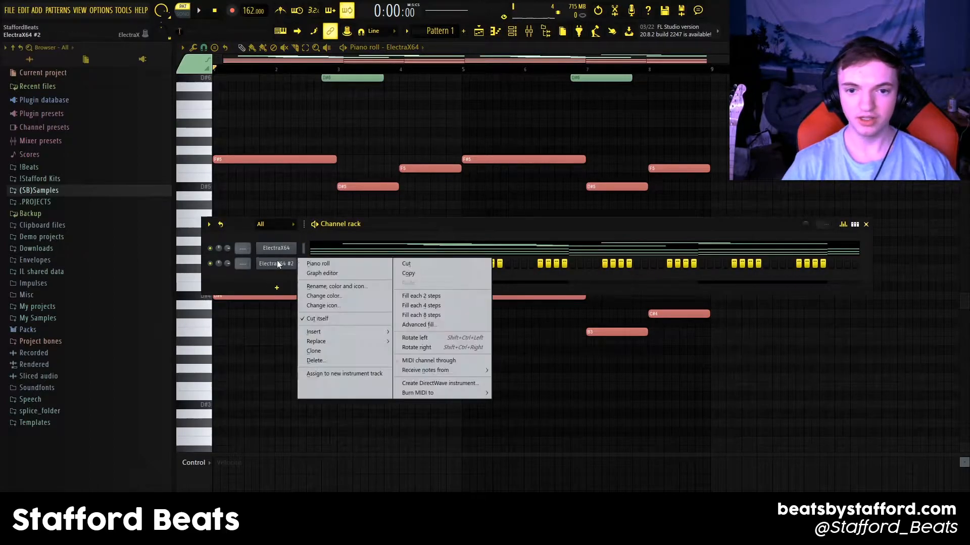
left_click(317, 263)
key("ctrl+v")
scroll(306, 208, "up", 3)
key("space")
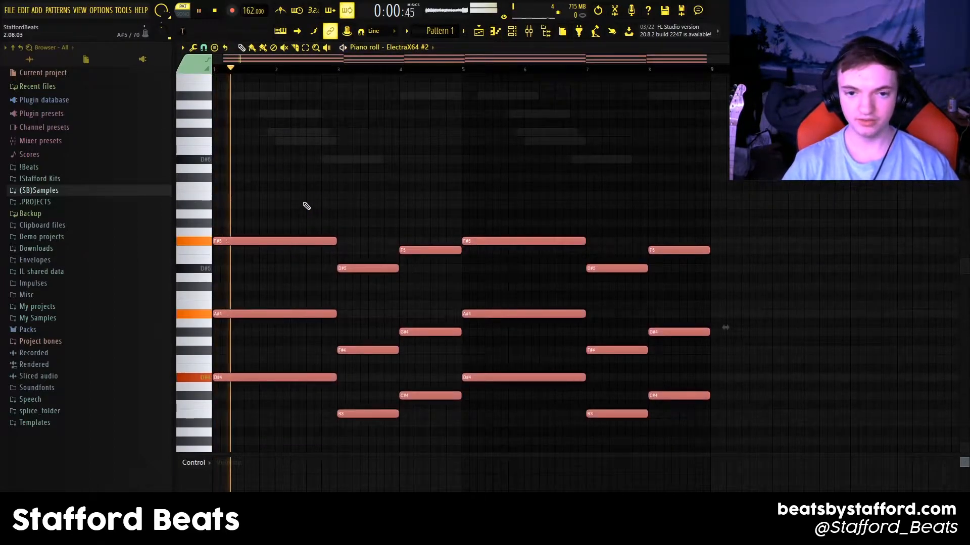
key("ctrl+d")
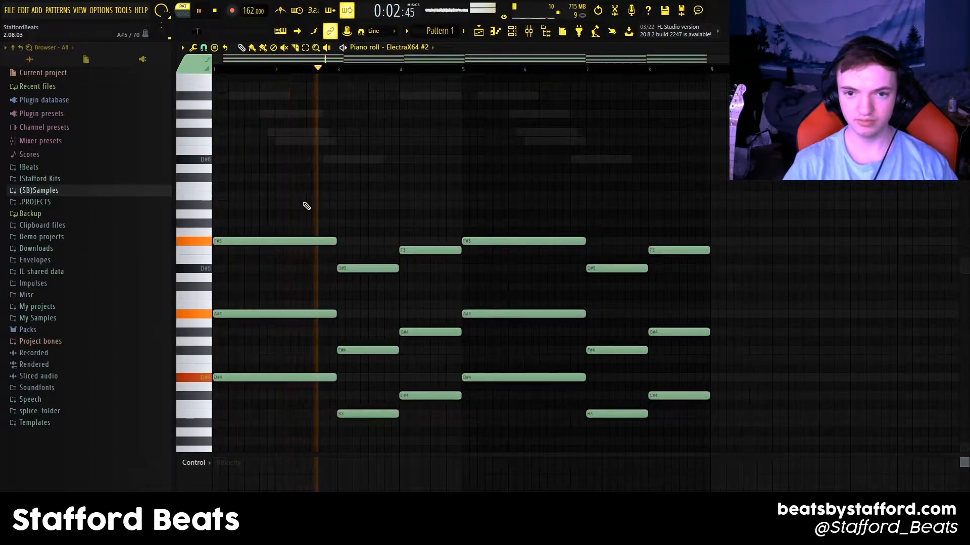
- Lower the top note of all six ElectraX64 #2 chords by one octave and listen to the result
scroll(362, 195, "down", 1)
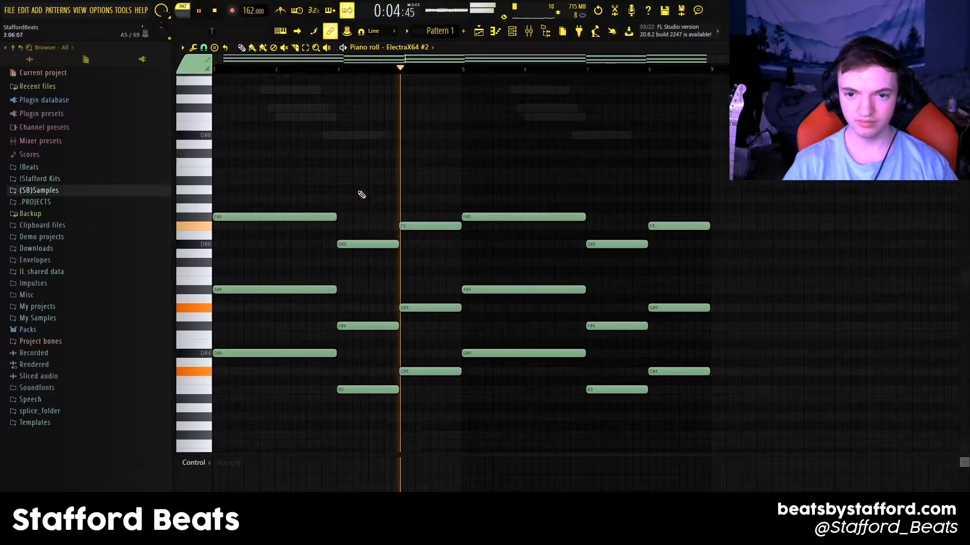
left_click_drag(740, 184, 212, 271)
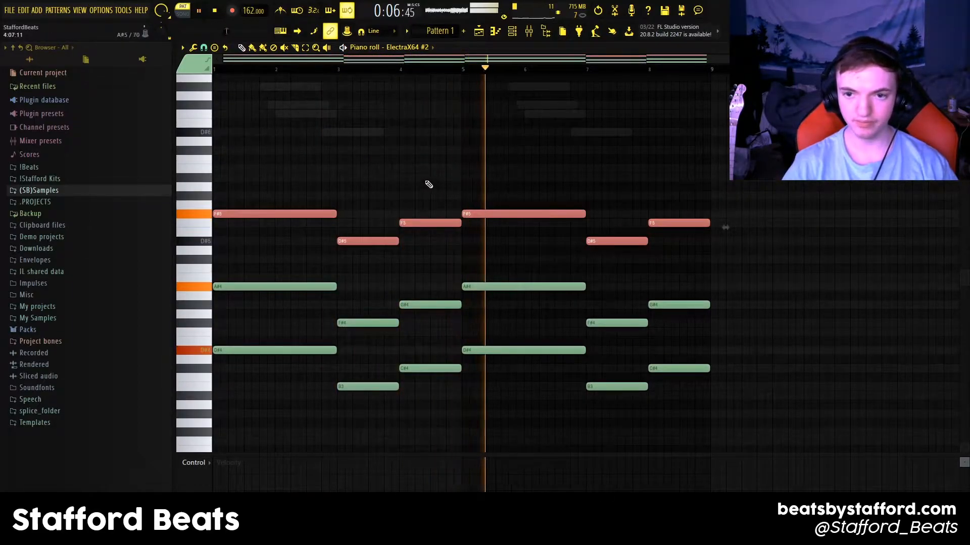
key("space")
key("ctrl+Down")
key("space")
key("ctrl+d")
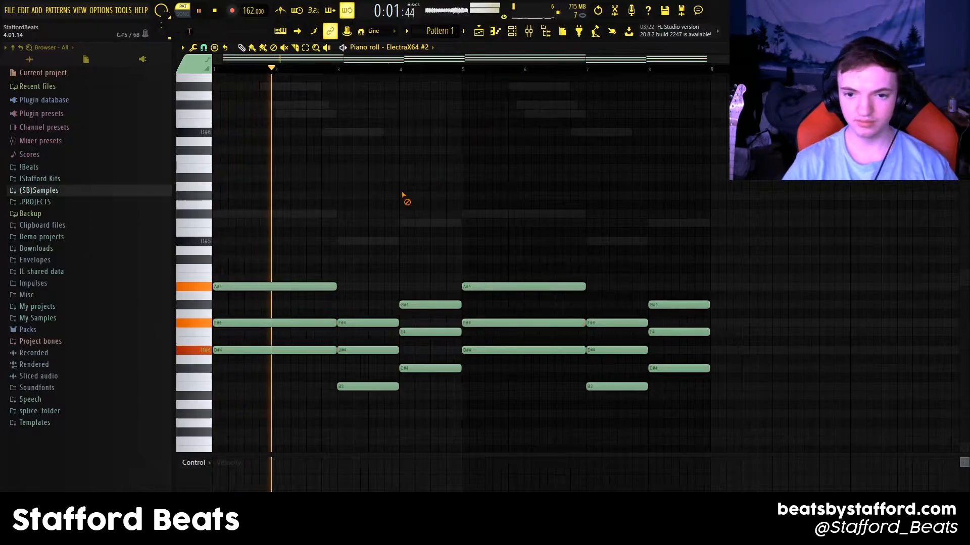
- Transpose all the ElectraX64 #2 chord notes up one octave and play them back
key("space")
key("ctrl+Up")
key("space")
scroll(380, 202, "up", 1)
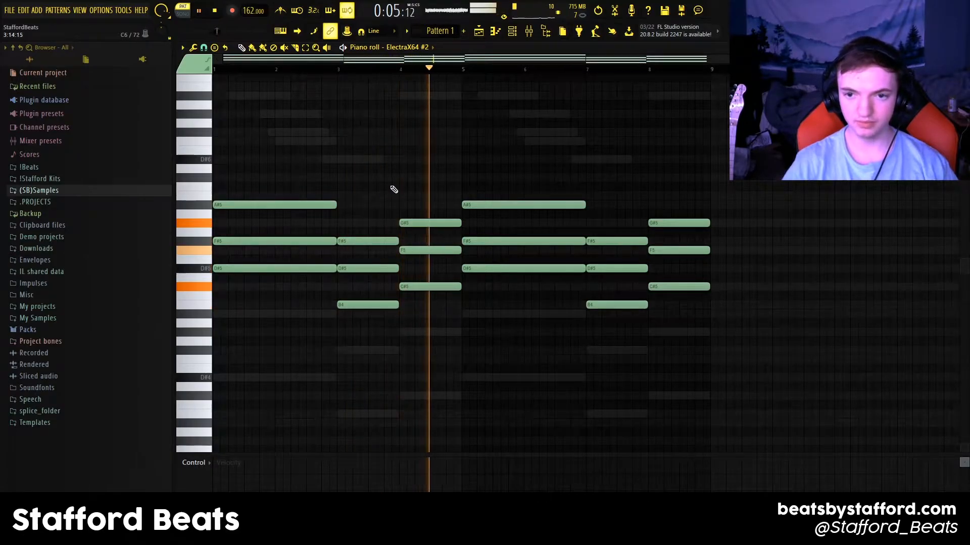
scroll(392, 190, "up", 1)
- Turn the ElectraX64 #2 channel volume down to about 39% and lower the ElectraX64 channel volume as well
left_click(513, 31)
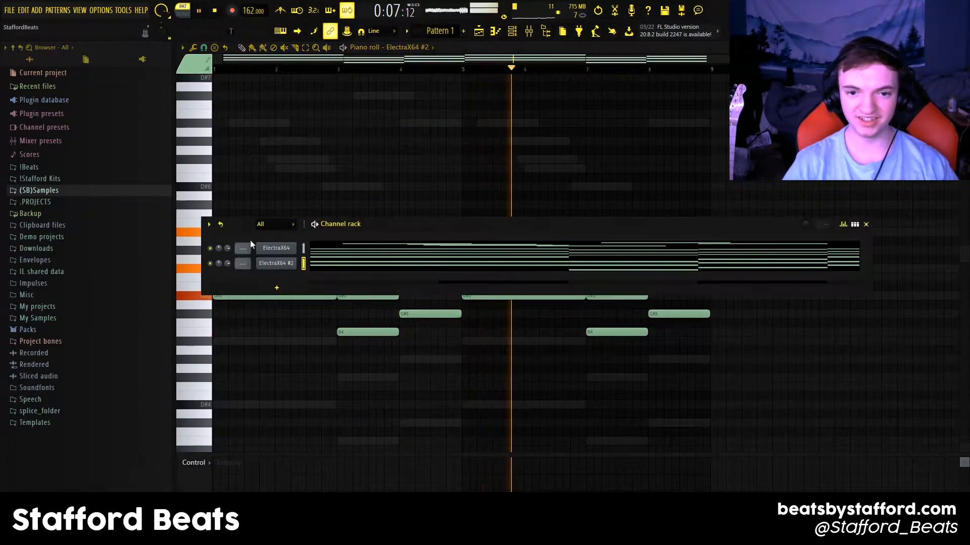
key("space")
key("space")
left_click_drag(228, 261, 228, 273)
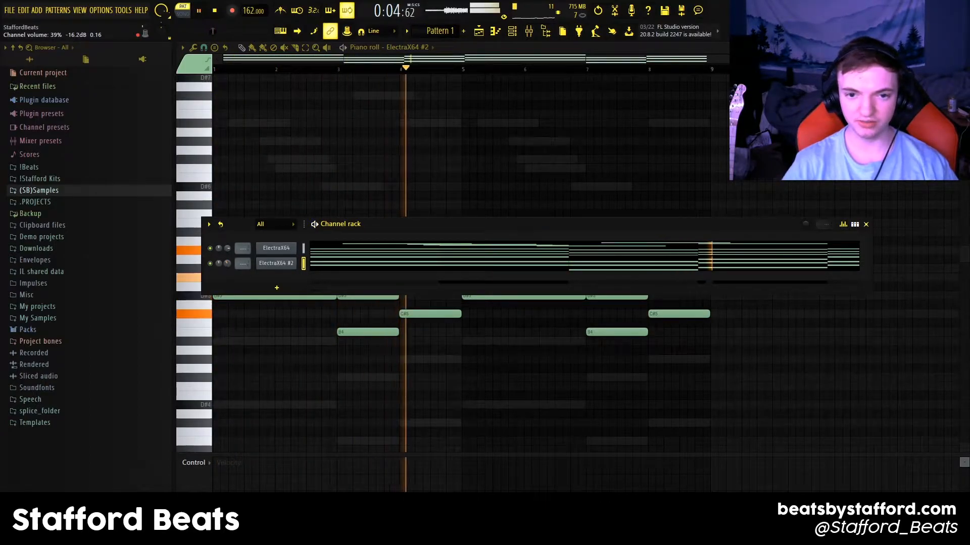
left_click_drag(231, 246, 228, 261)
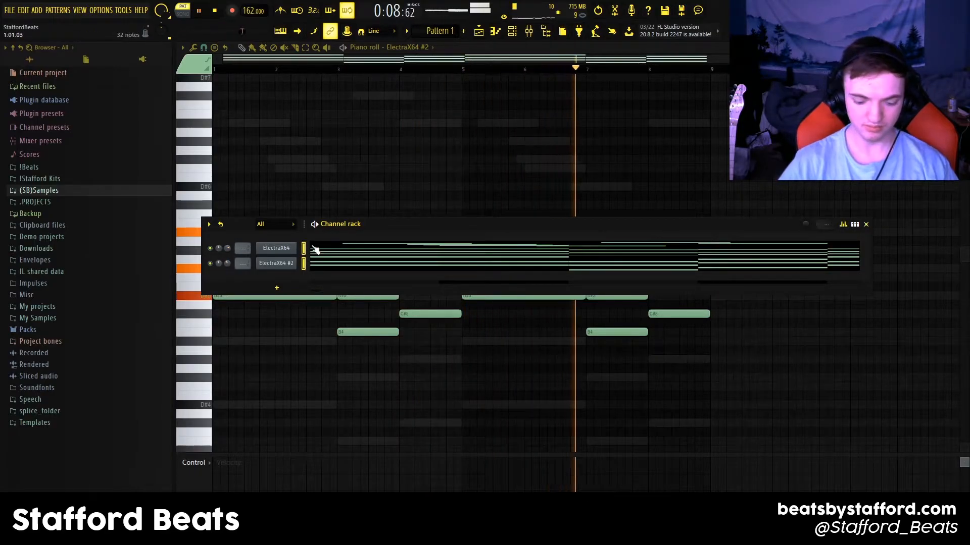
- Assign ElectraX64 and ElectraX64 #2 to mixer tracks 11 and 12 and route both only to the Instrument Bus
key("F9")
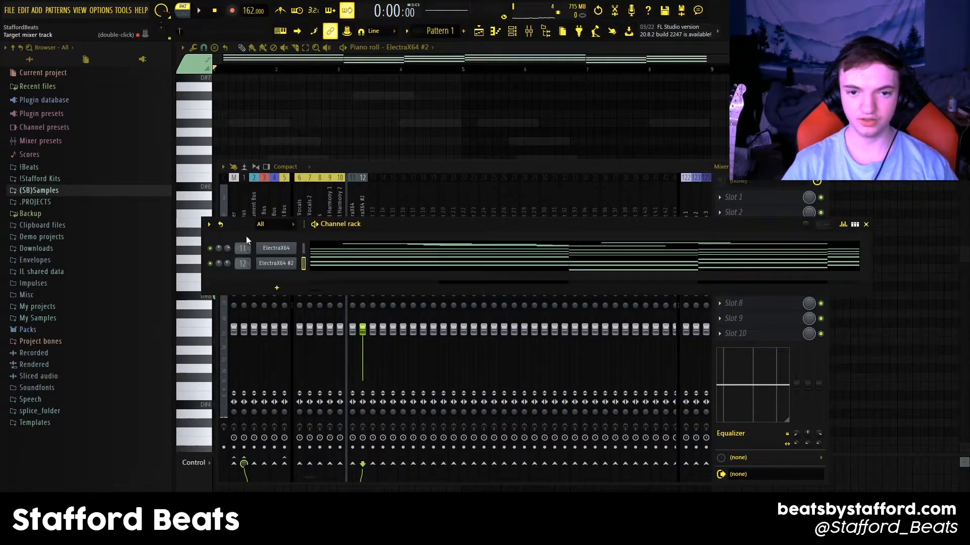
left_click(351, 160)
left_click(353, 255, "ctrl")
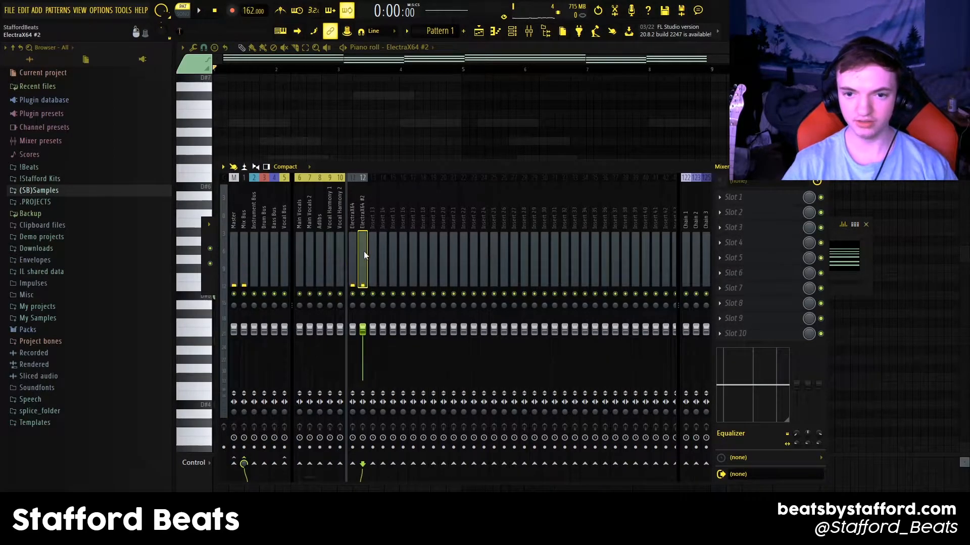
key("space")
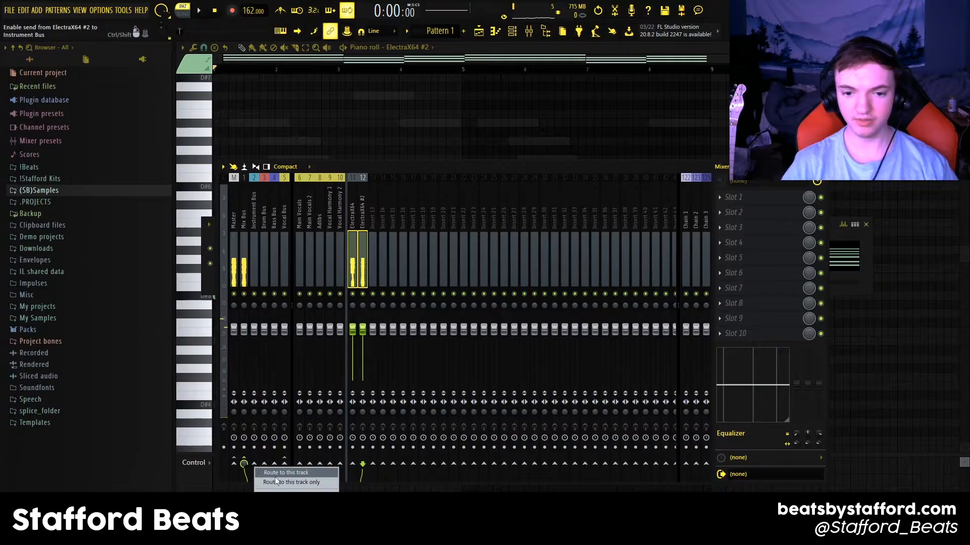
left_click(277, 480)
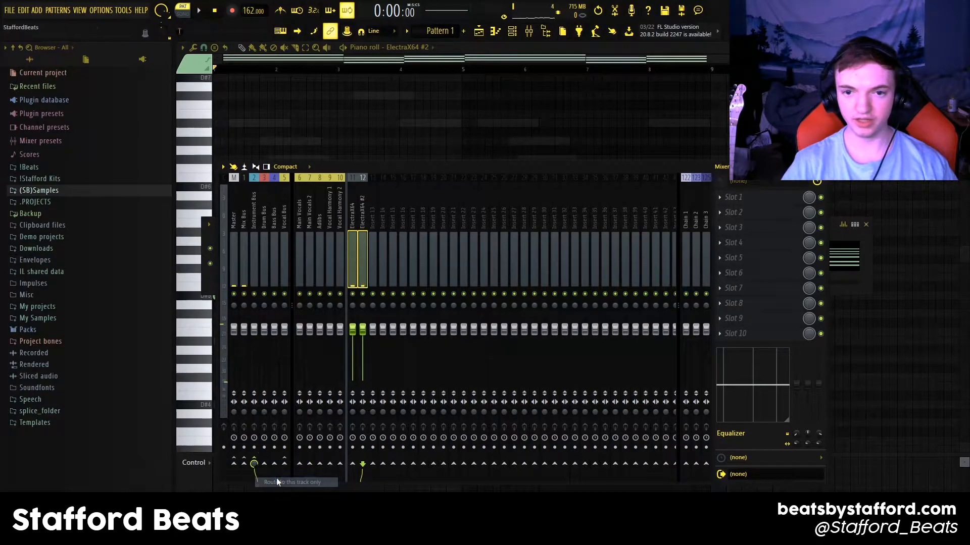
left_click(375, 260)
left_click(359, 261)
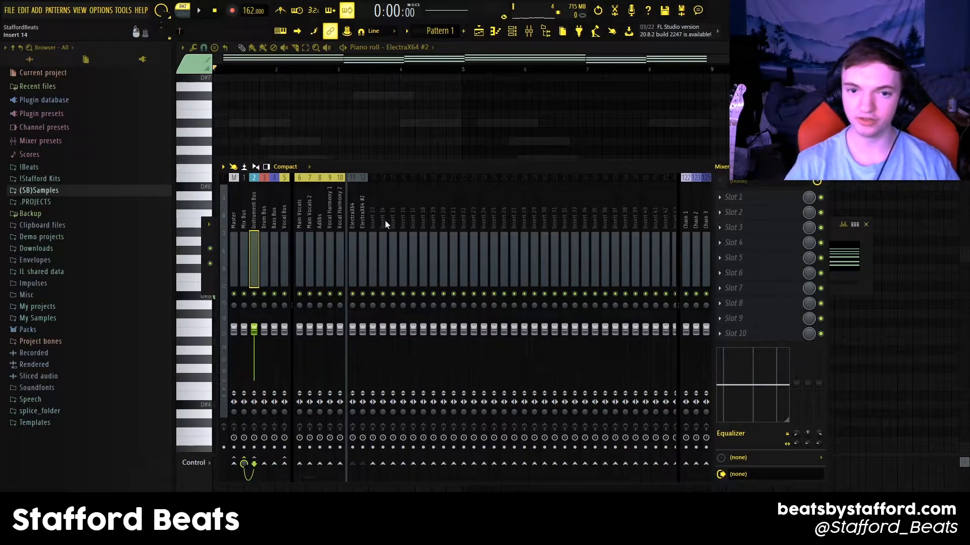
- Insert Fruity Parametric EQ 2 in slot 4 of the Instrument Bus and cut the lows with a Steep 8 band 1 at about 139 Hz
left_click(758, 243)
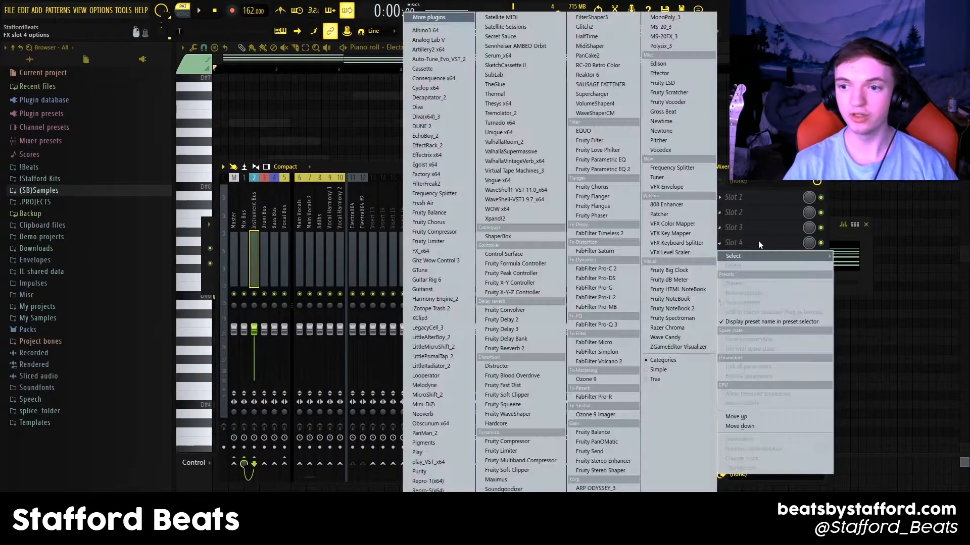
left_click(615, 172)
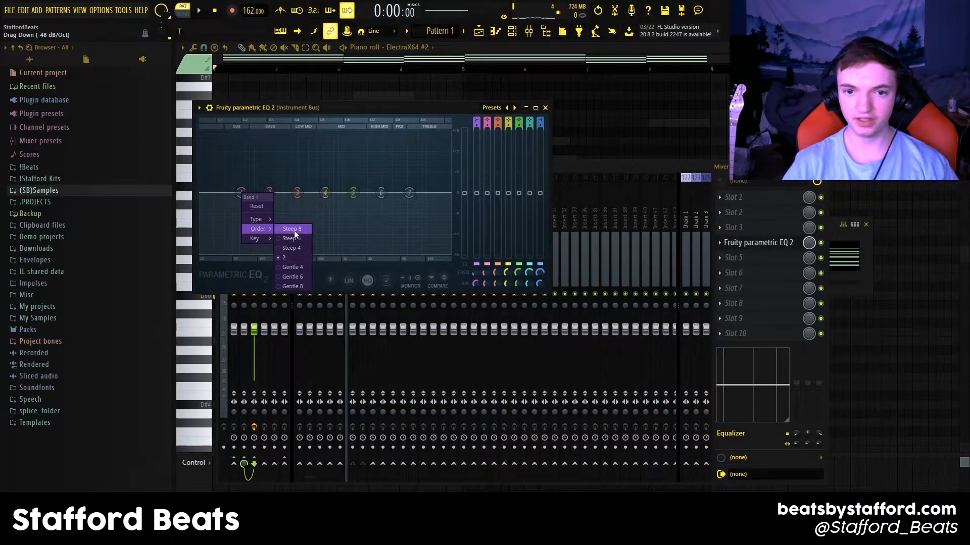
left_click_drag(241, 192, 256, 248)
key("space")
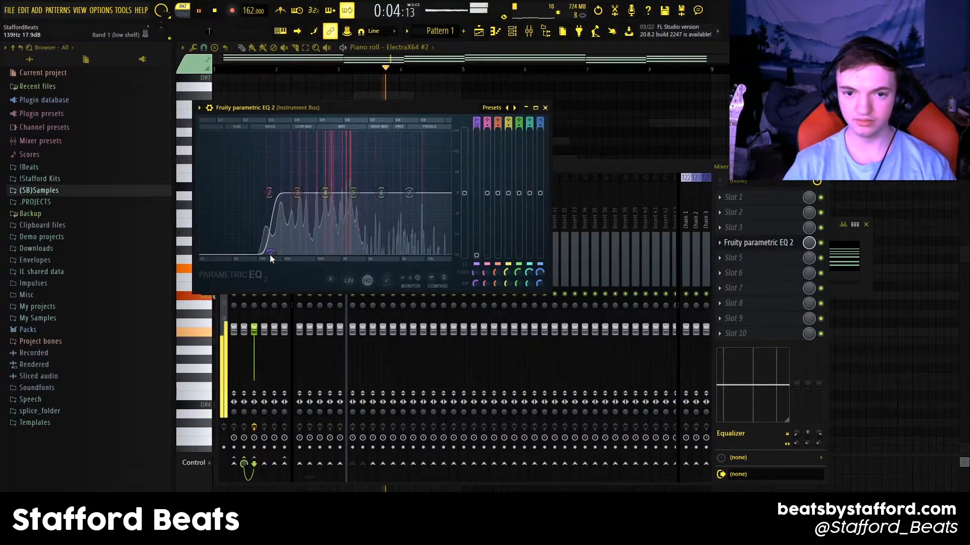
key("Escape")
- Add a Serum channel to the pattern and open its empty piano roll
key("F6")
key("F9")
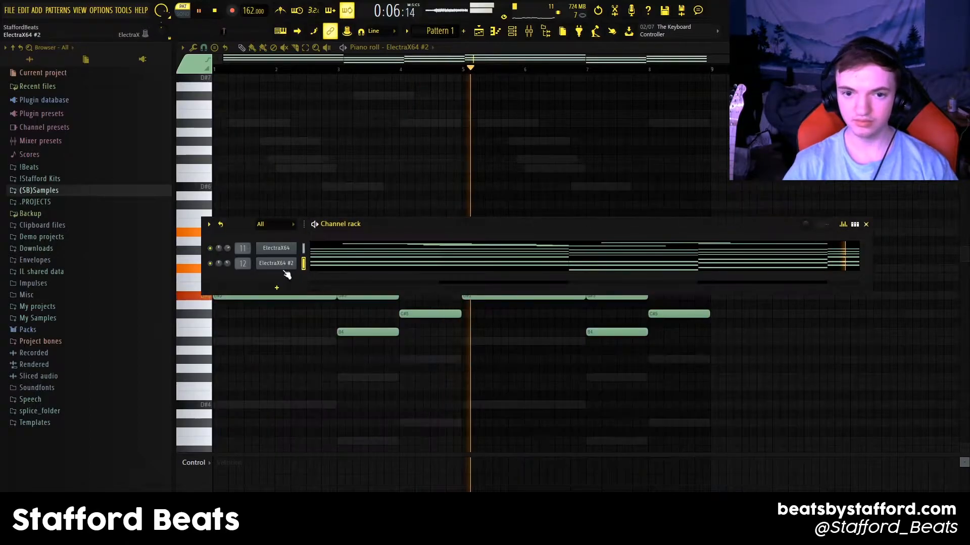
left_click(277, 287)
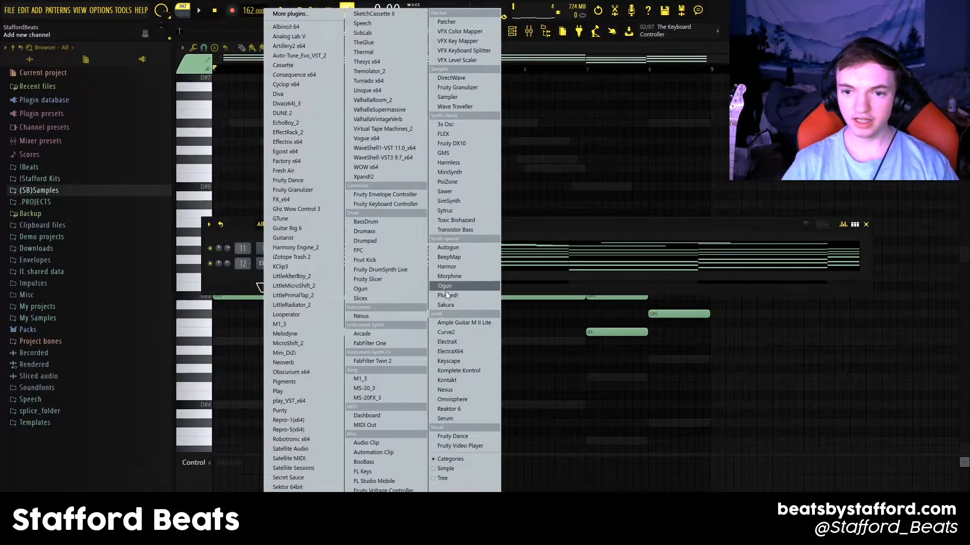
left_click(446, 418)
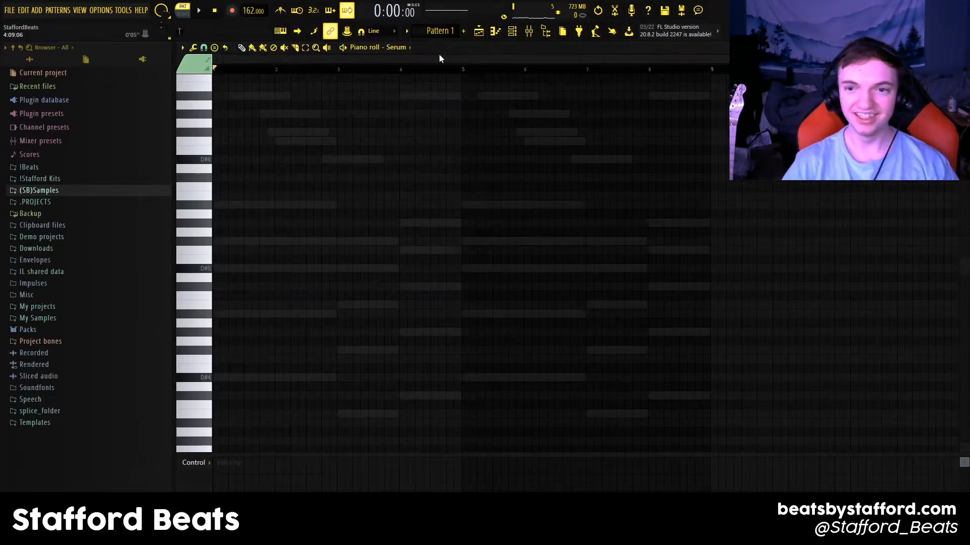
left_click(512, 33)
left_click(512, 33)
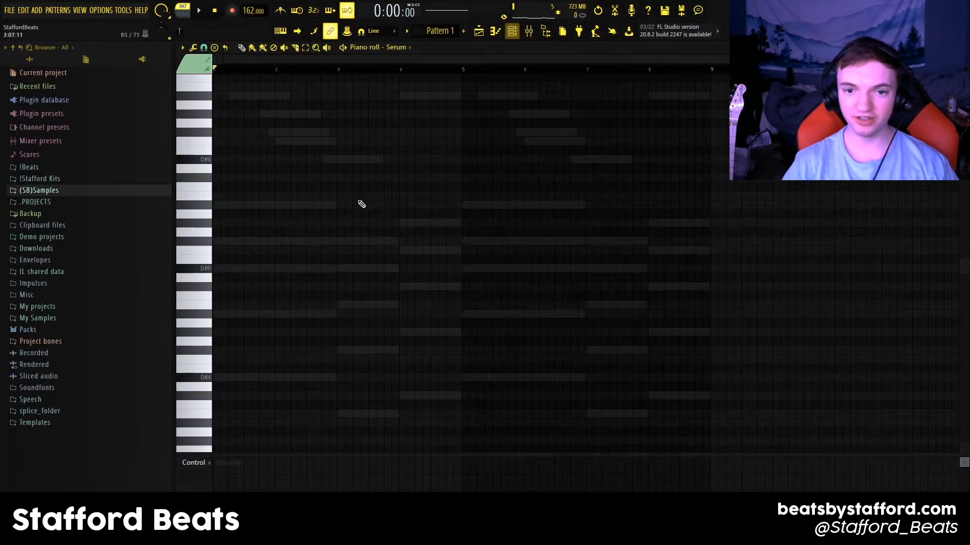
- Draw one-bar Serum root notes D#4, B3 and C#4 in bars 1, 3 and 4 and copy them to bars 5, 7 and 8
scroll(223, 343, "down", 3)
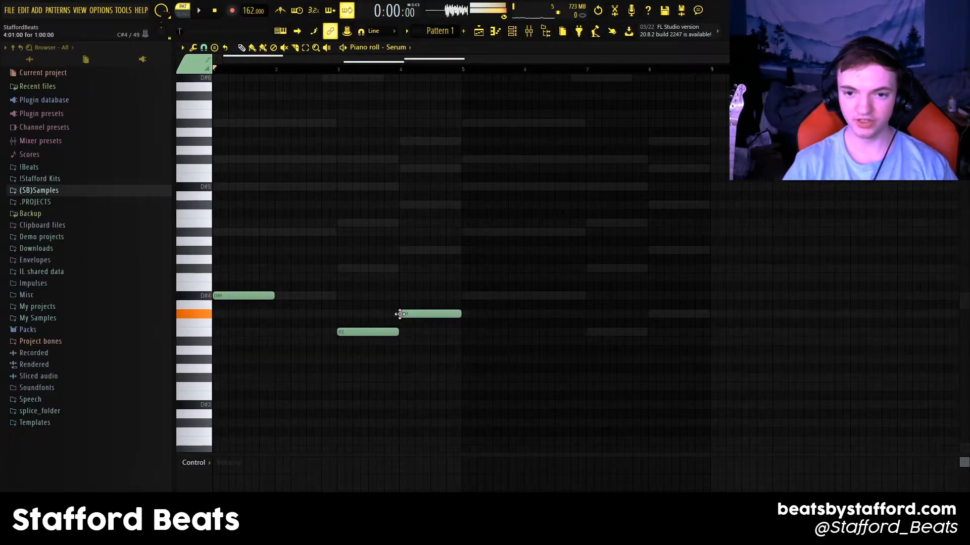
key("ctrl+a")
left_click_drag(244, 299, 490, 298)
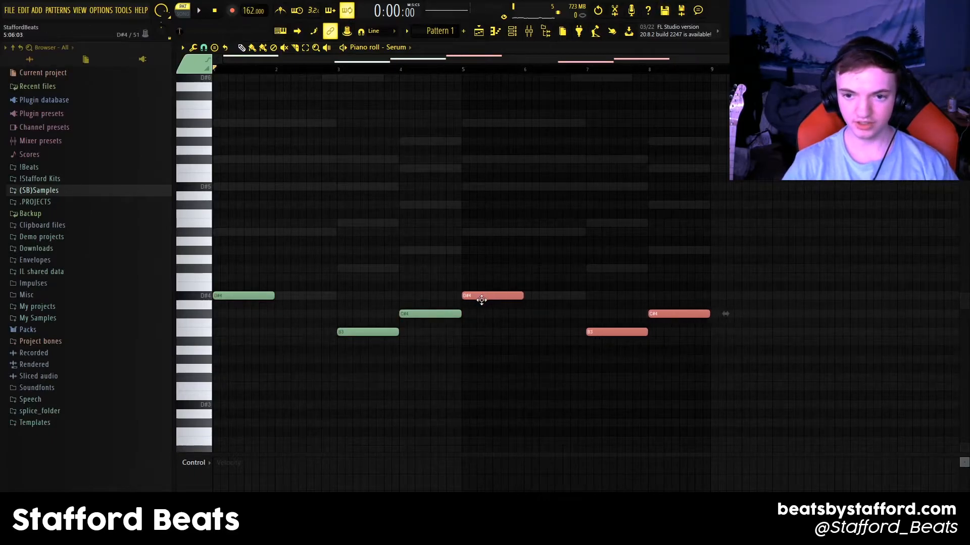
- Extend both D#4 notes in the Serum part to two bars and play the pattern
key("space")
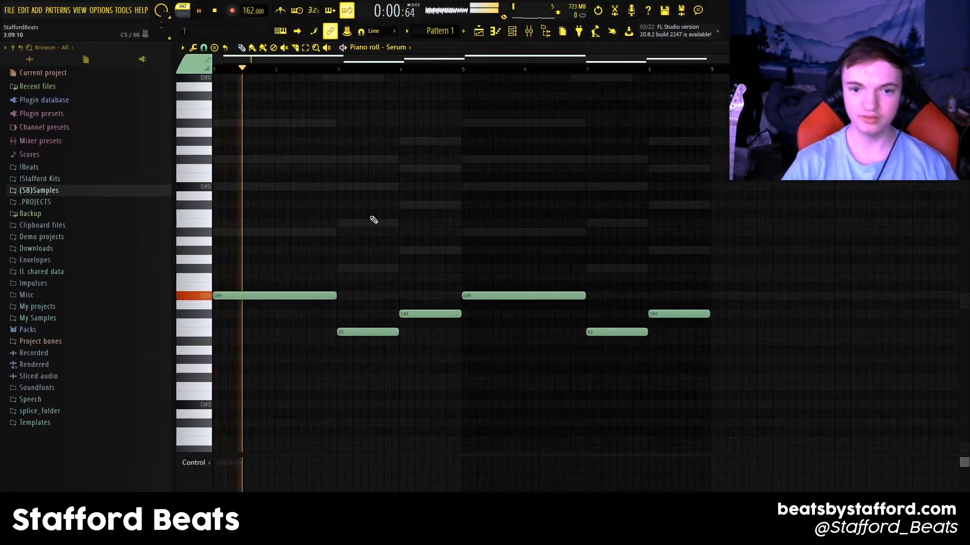
key("F6")
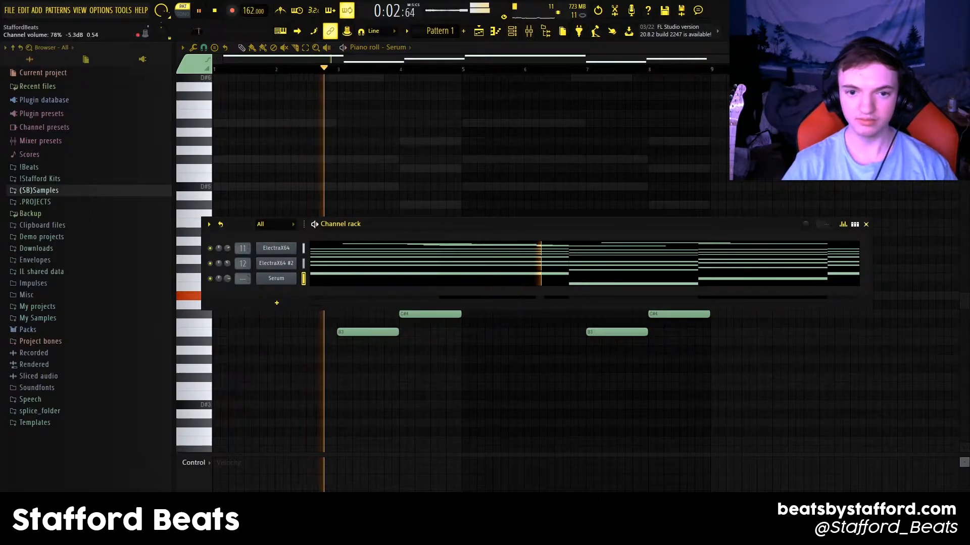
key("F6")
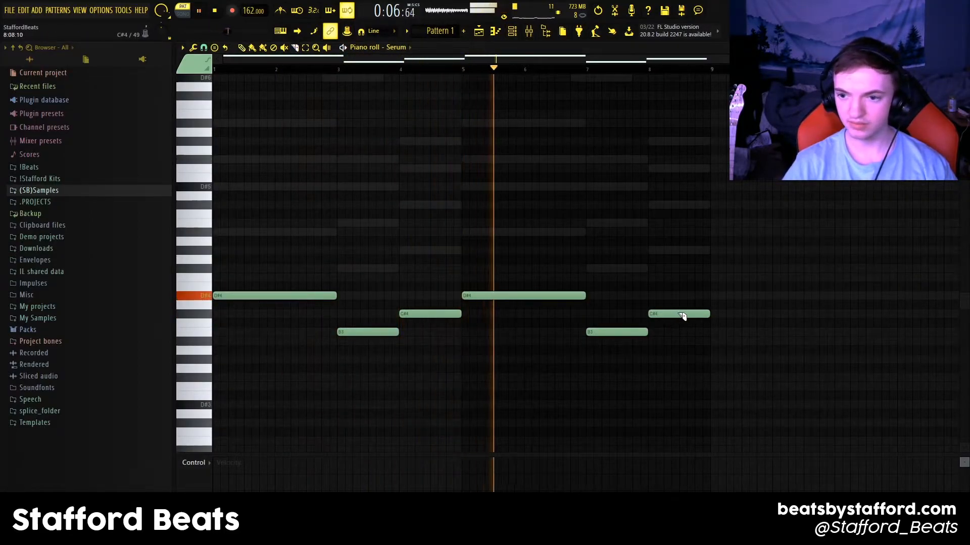
- Slice the C#4 note in bar 8 into a shorter first part and a longer second part
left_click(673, 314)
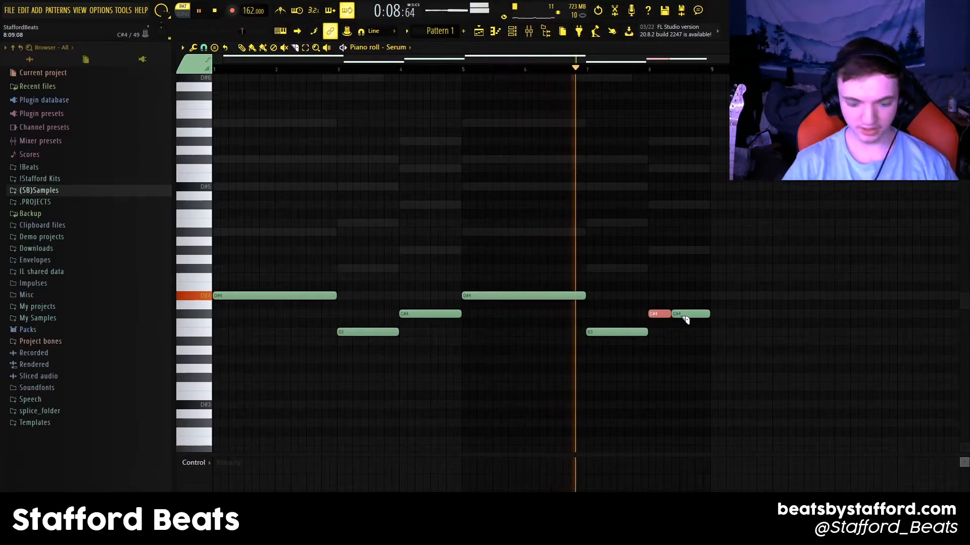
key("p")
left_click(684, 315, "ctrl")
key("ctrl+Up")
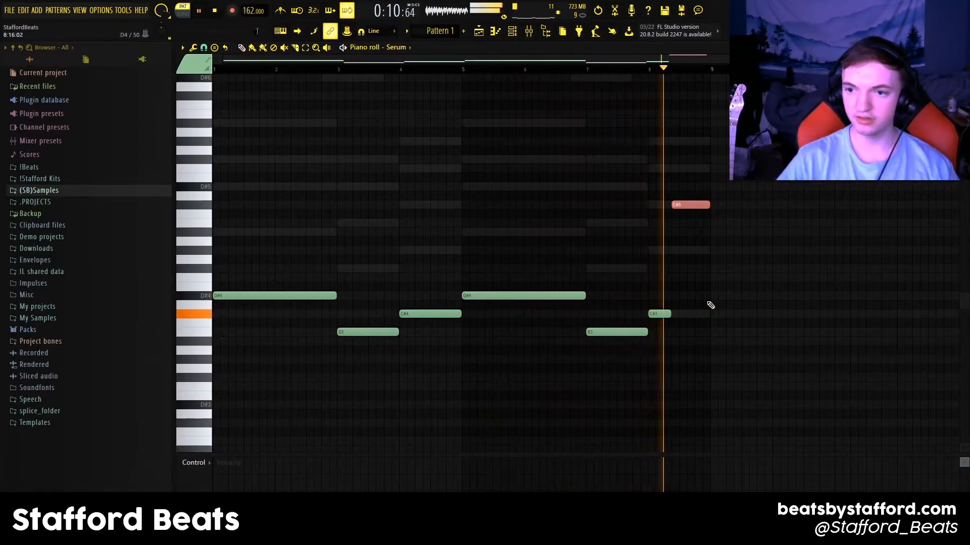
key("ctrl+Down")
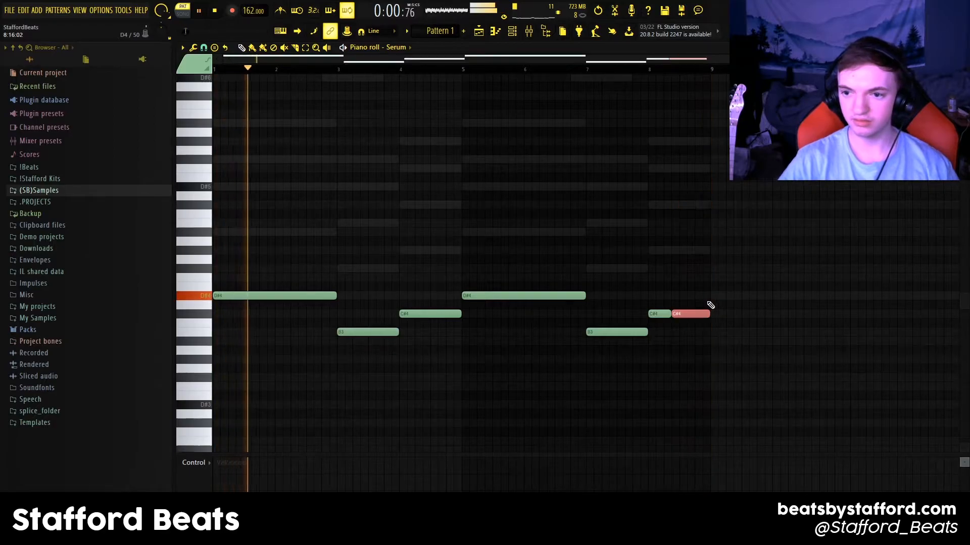
- Raise the short first part of the bar 8 C#4 note one octave to C#5 and deselect it
left_click(662, 314, "ctrl")
key("ctrl+Up")
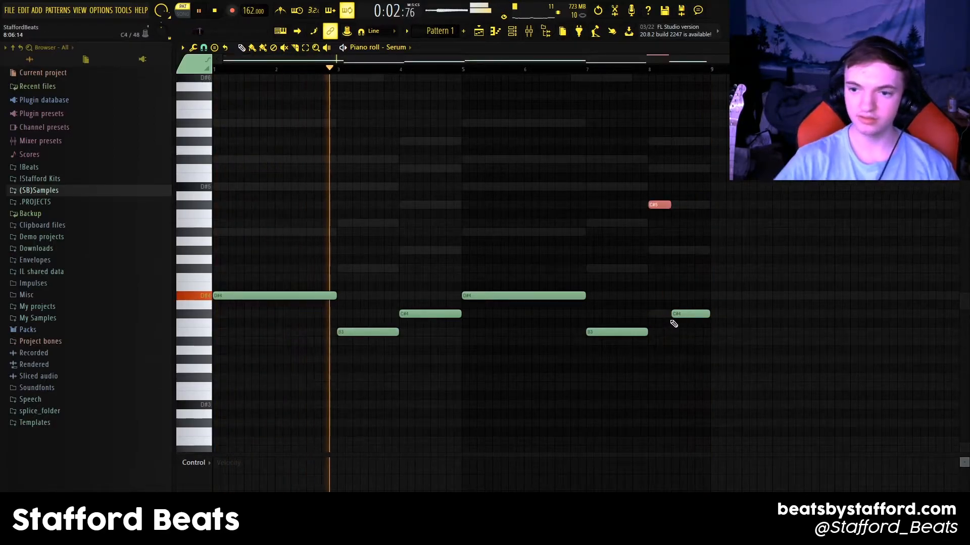
key("ctrl+d")
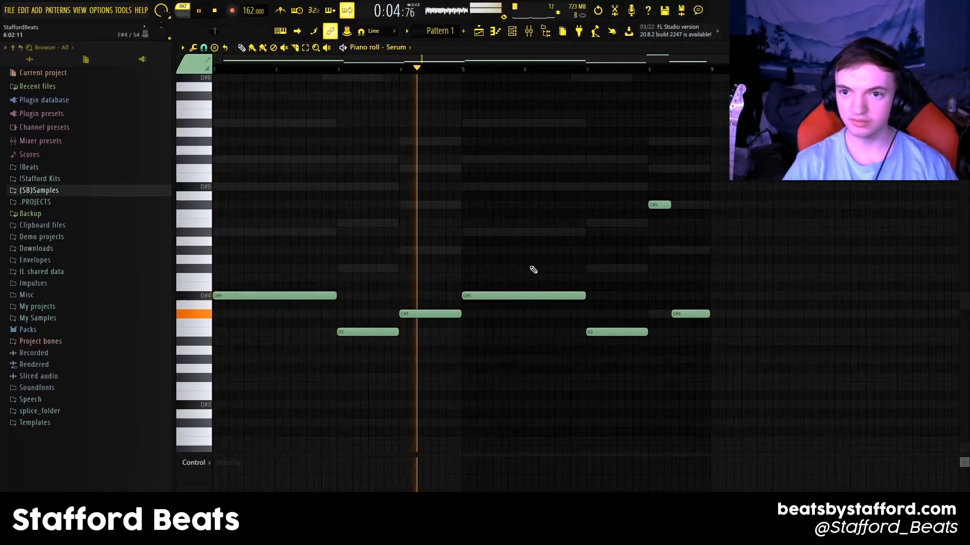
- Slice the long D#4 notes a quarter into bars 2 and 6, and split the bar 4 C#4 note like the one in bar 8
left_click_drag(541, 293, 543, 302)
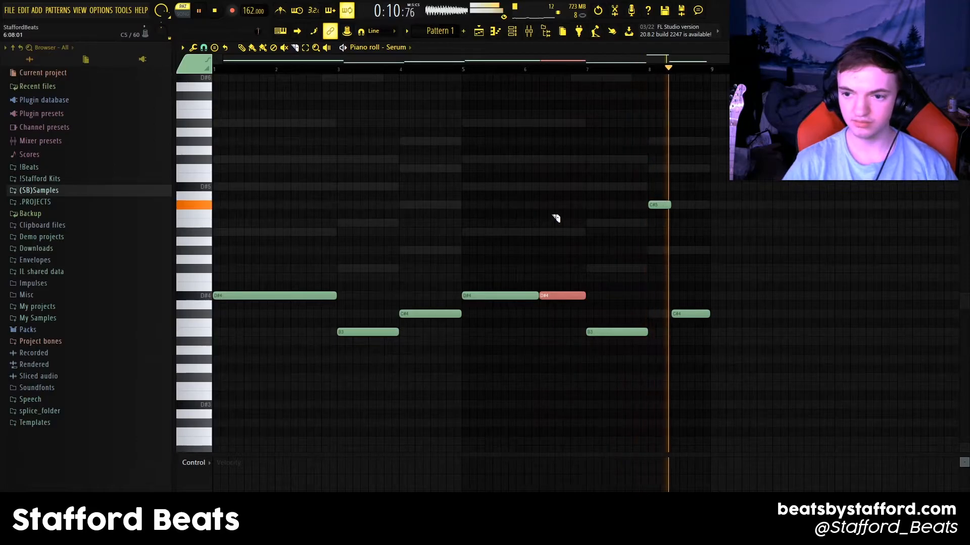
left_click(290, 295)
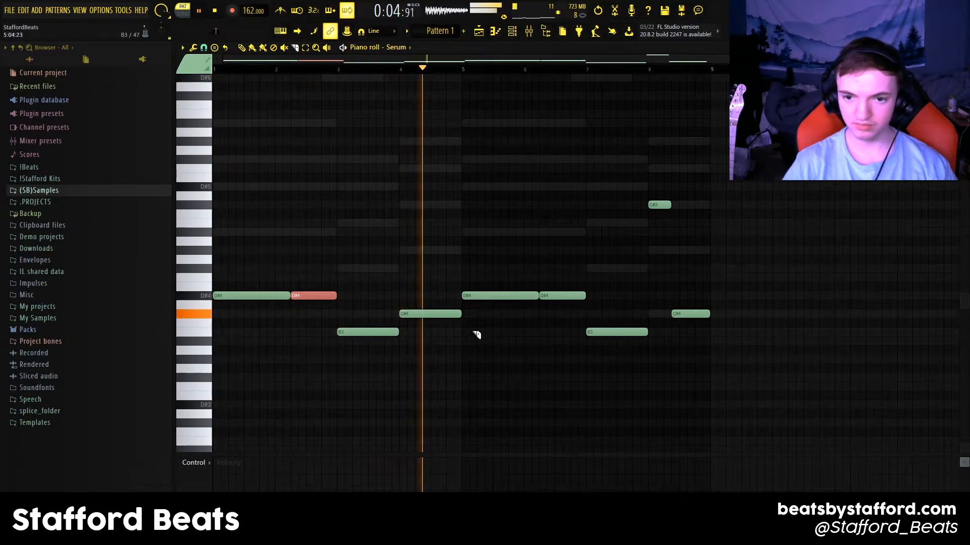
left_click(429, 316)
key("ctrl+z")
left_click_drag(428, 317, 459, 262)
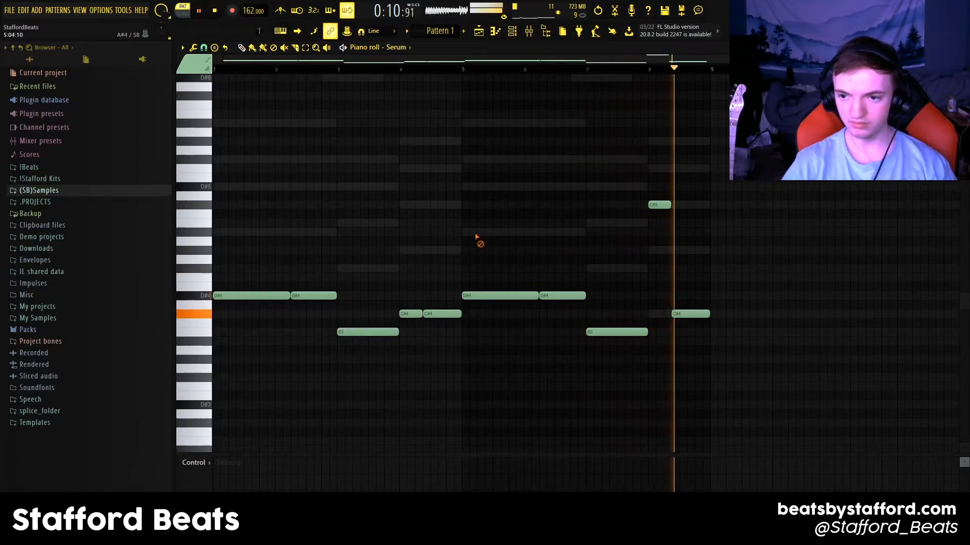
- Lower the Serum channel volume to about 38% during playback and assign the channel to mixer track 13
key("space")
key("F6")
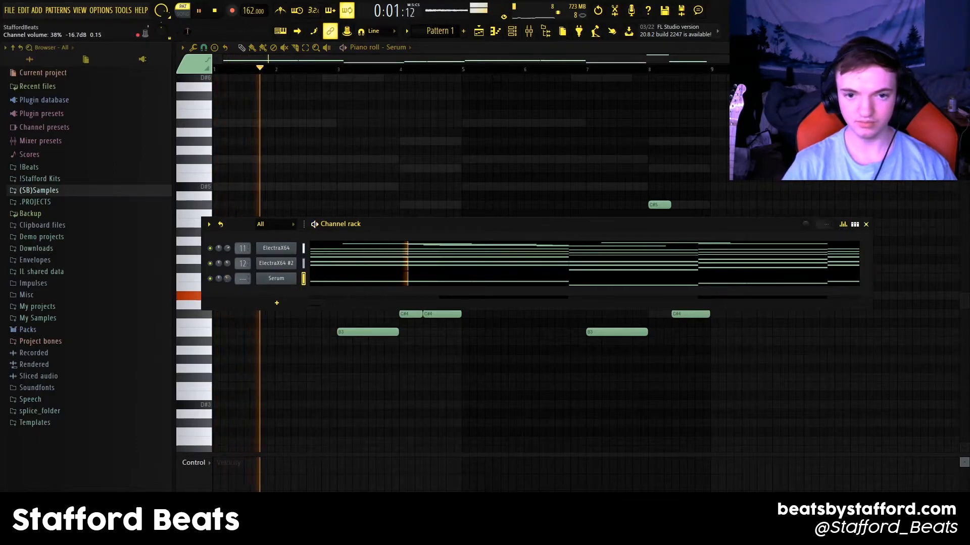
left_click_drag(226, 273, 226, 274)
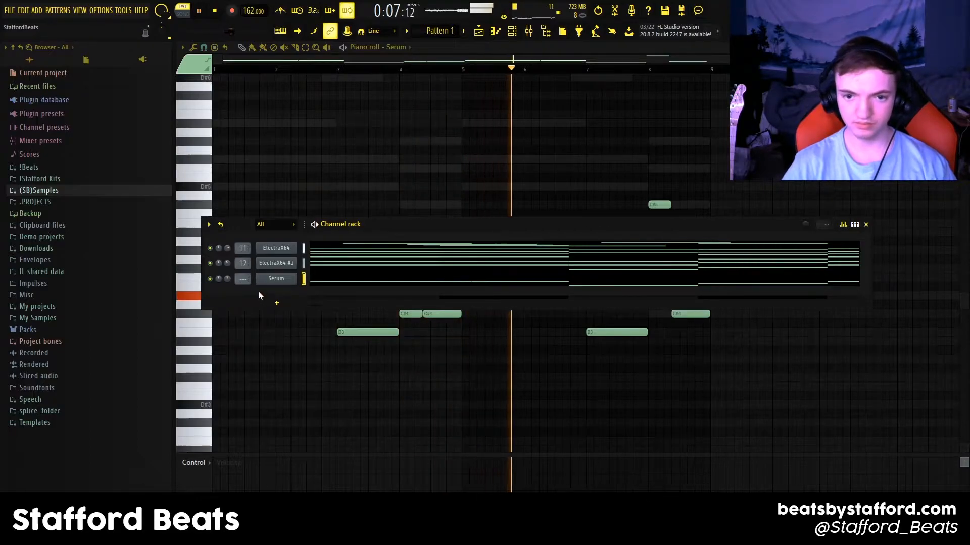
key("ctrl+l")
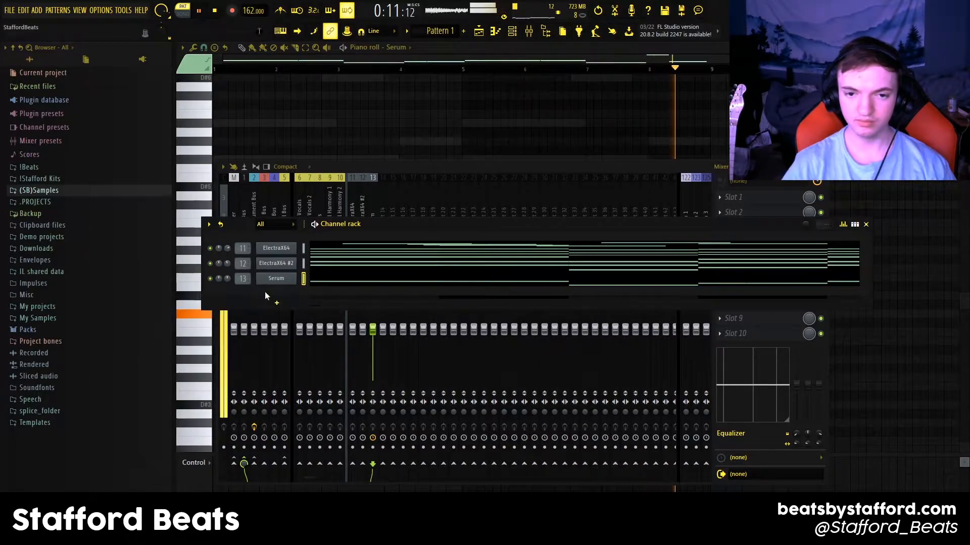
key("space")
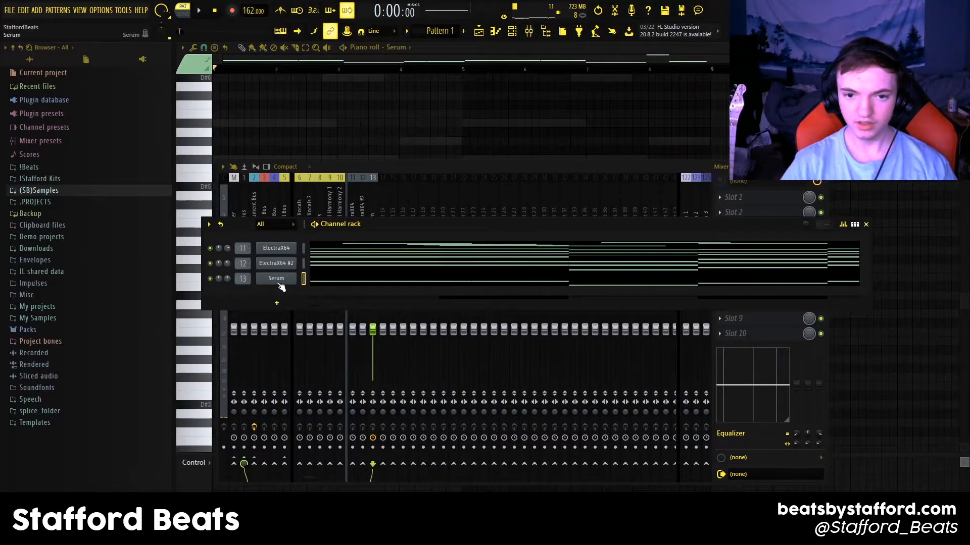
- Clone the Serum channel as Serum #2 and open the clone's piano roll with the pattern playing
right_click(287, 278)
left_click(313, 367)
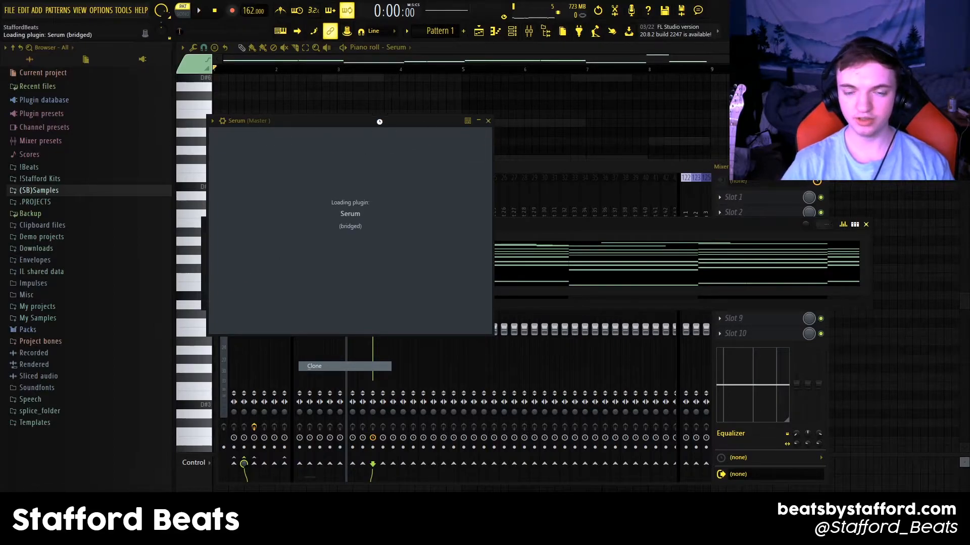
key("space")
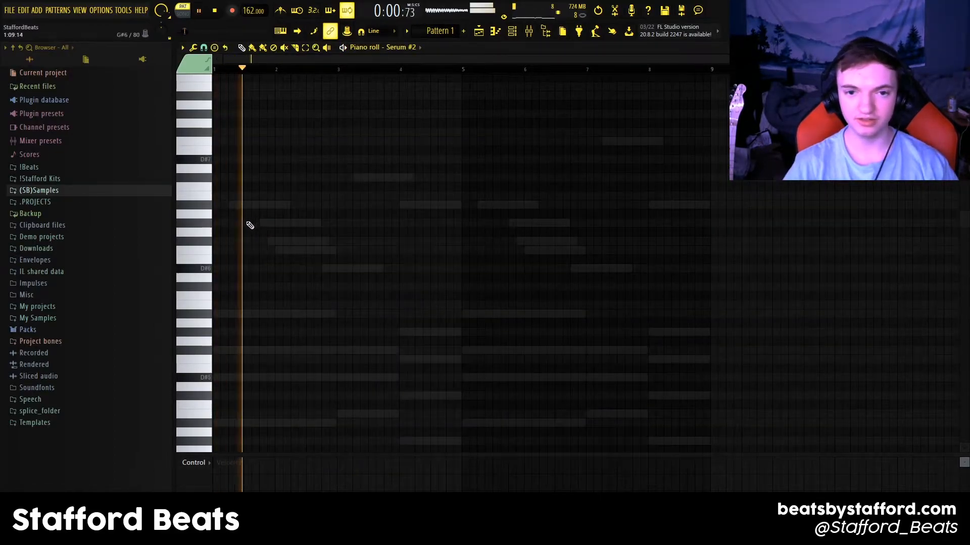
left_click(235, 208)
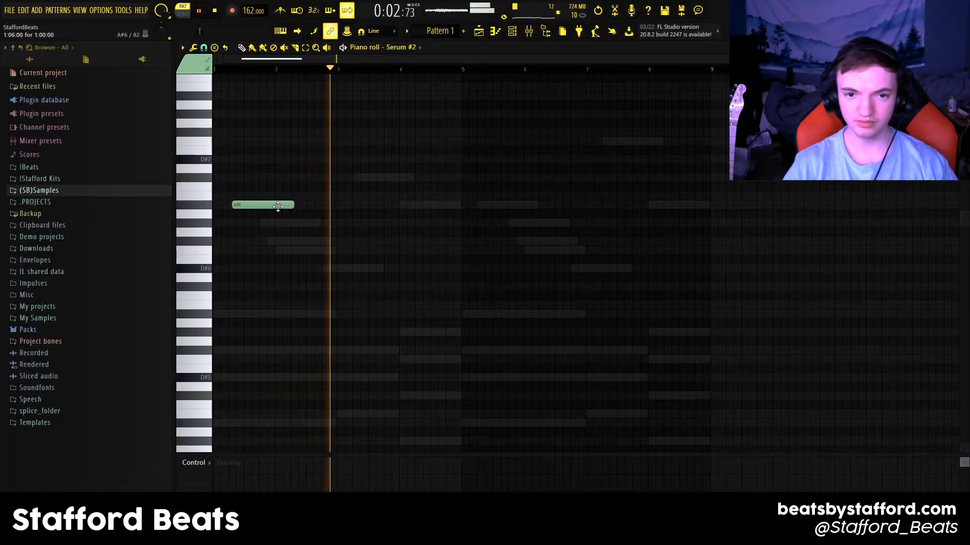
left_click_drag(288, 204, 271, 205)
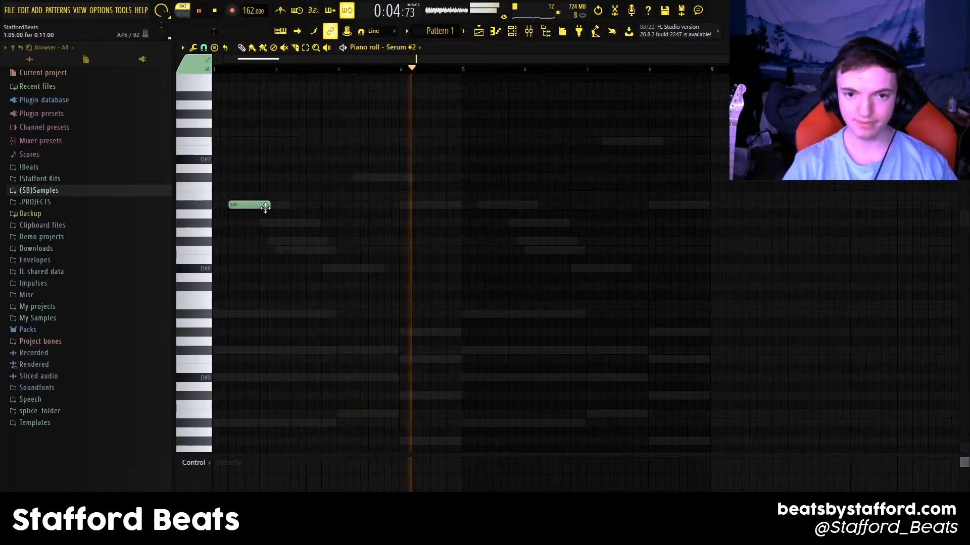
key("space")
left_click(236, 205)
left_click(238, 177)
right_click(250, 179)
right_click(246, 205)
key("space")
right_click(241, 252)
- Draw four staggered, overlapping notes A#5, C#6, G#5 and F#5 in bar 1 of Serum #2 and play them
scroll(236, 270, "down", 3)
left_click(229, 260)
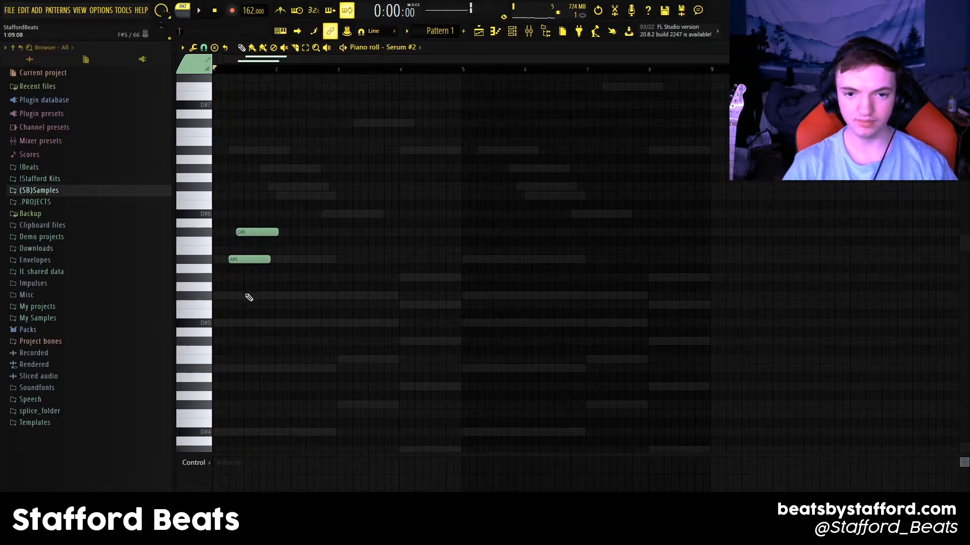
left_click(254, 296)
key("space")
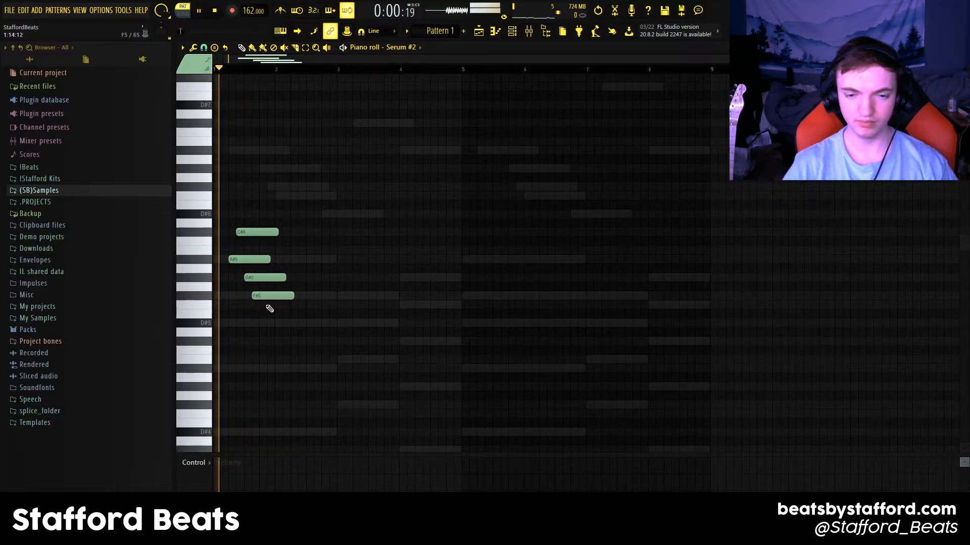
- Shorten the four bar 1 notes slightly and shift the F#5 note a little later
left_click_drag(275, 311, 237, 201)
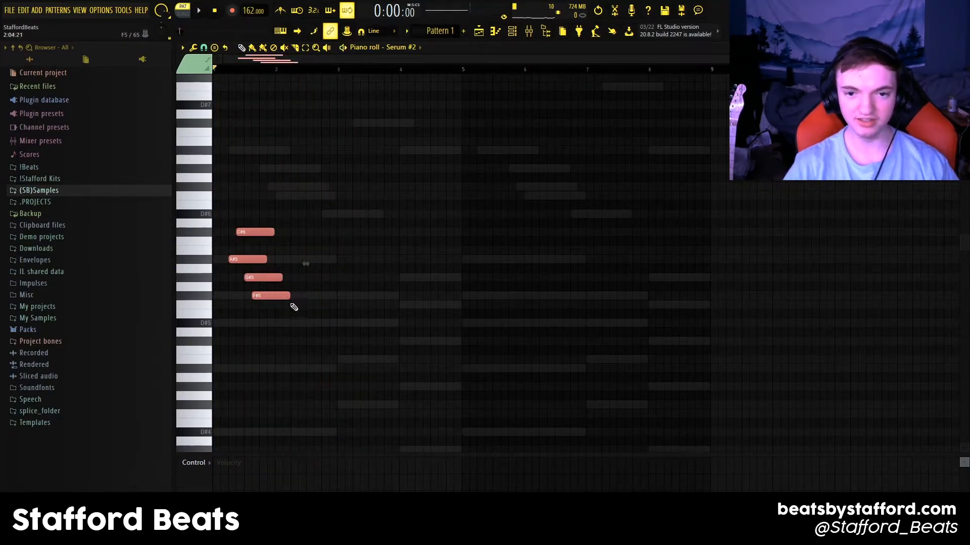
right_click(261, 309)
left_click_drag(273, 297, 265, 297)
- Play the Serum #2 phrase and raise all four notes one octave
key("space")
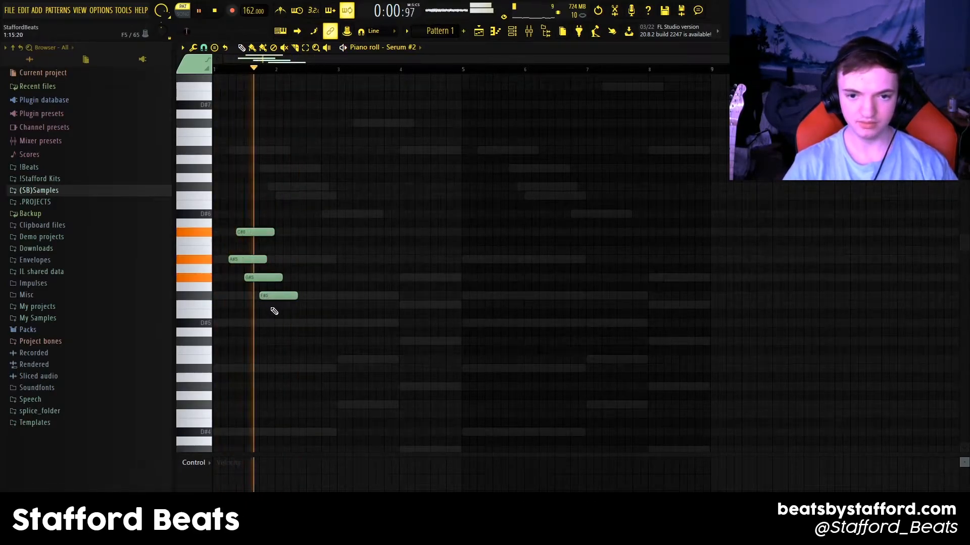
key("ctrl+Up")
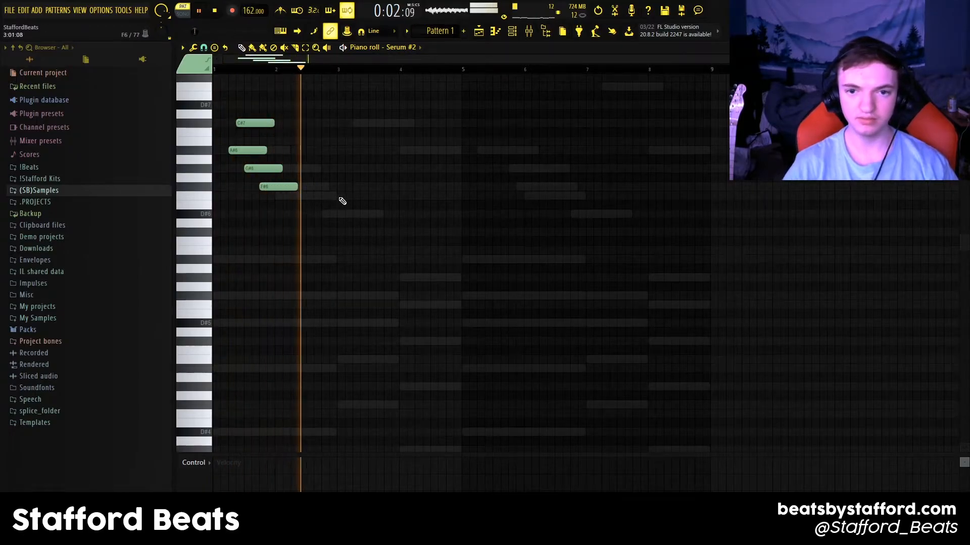
key("space")
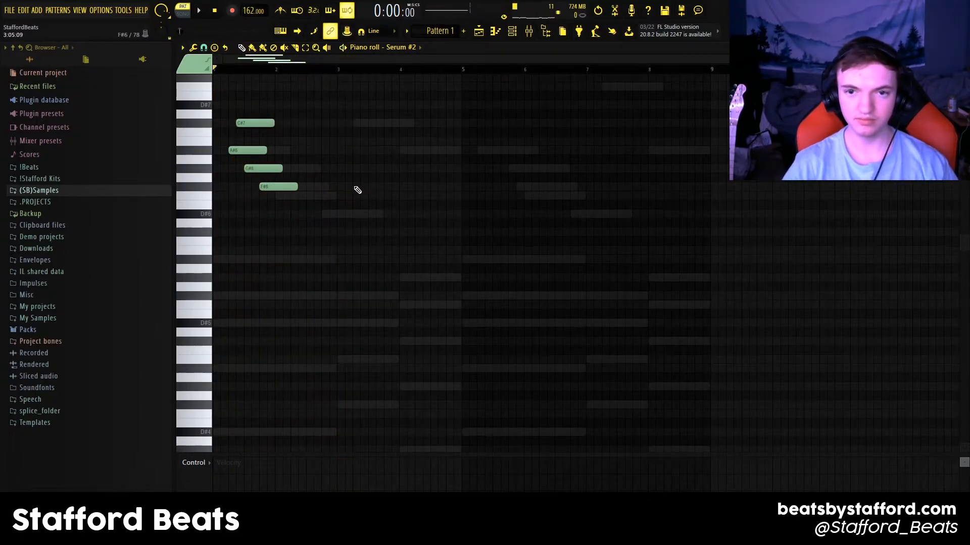
- Draw a staggered phrase F#6, G#6, A#6 and F#6 in bar 3, trimming the first F#6 to end where the last begins
key("space")
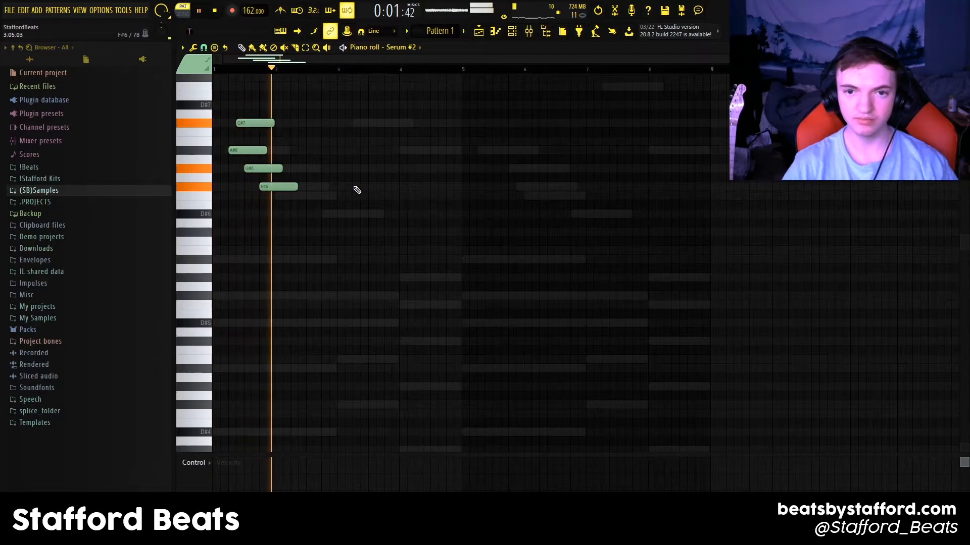
left_click(356, 186)
left_click(367, 168)
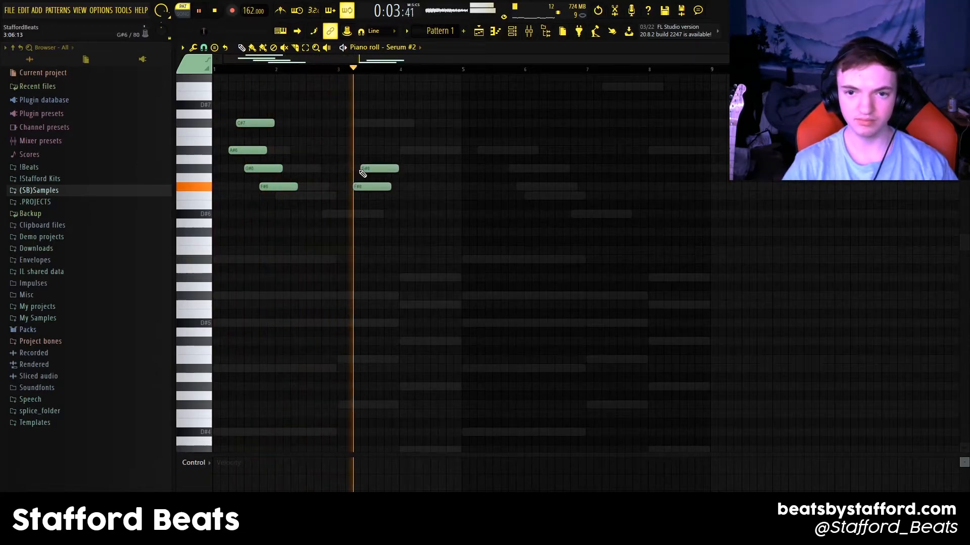
left_click(370, 150)
key("space")
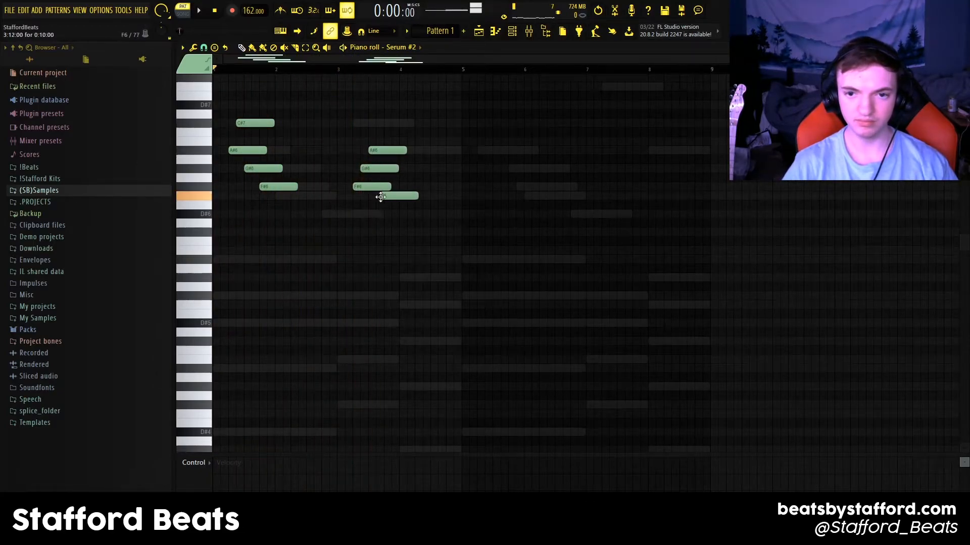
left_click_drag(387, 196, 389, 187)
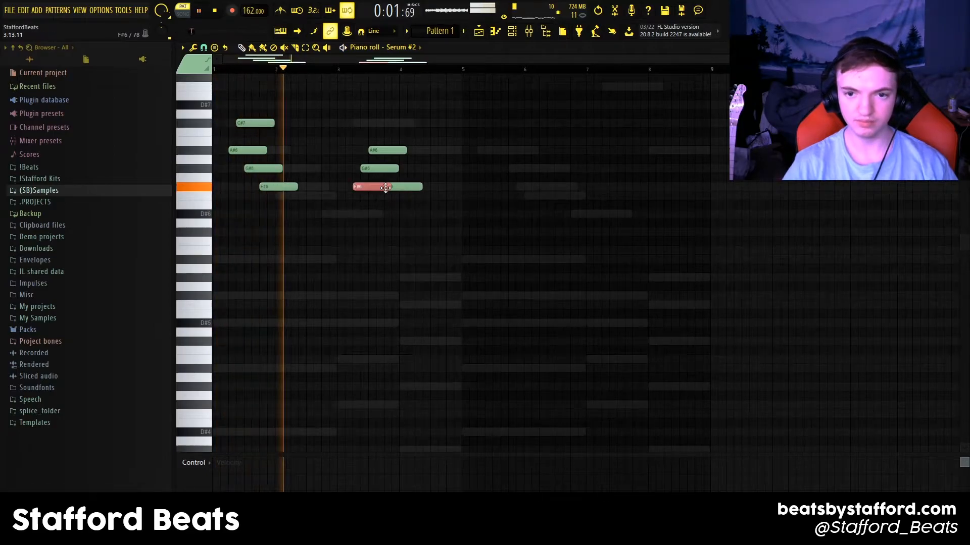
left_click_drag(389, 188, 385, 191)
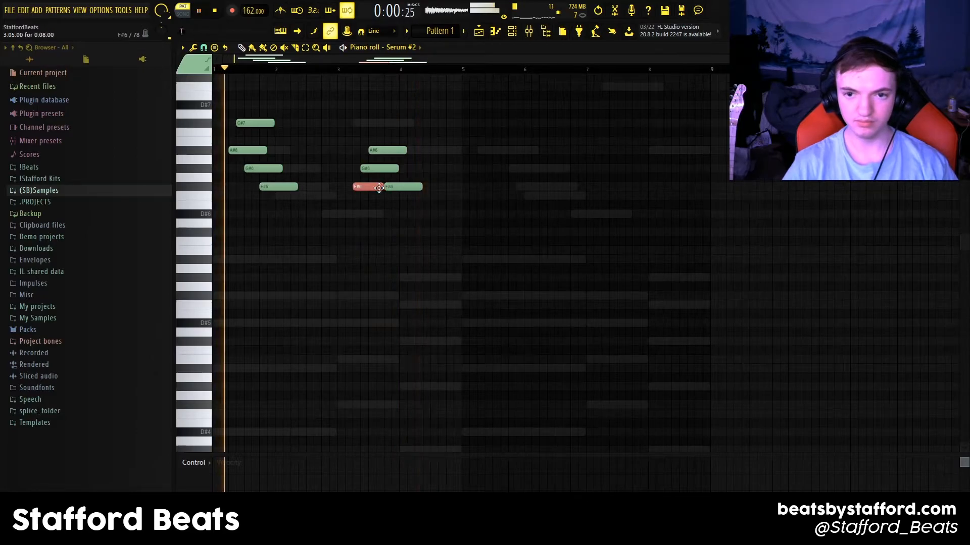
- Copy the entire Serum #2 melody four bars later so it repeats across bars 5 to 8
key("ctrl+a")
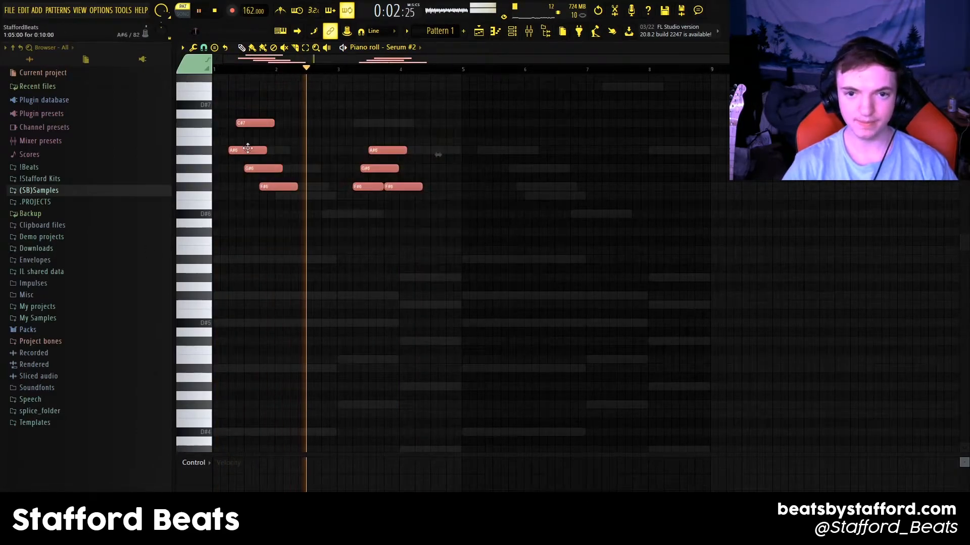
left_click_drag(245, 152, 492, 153)
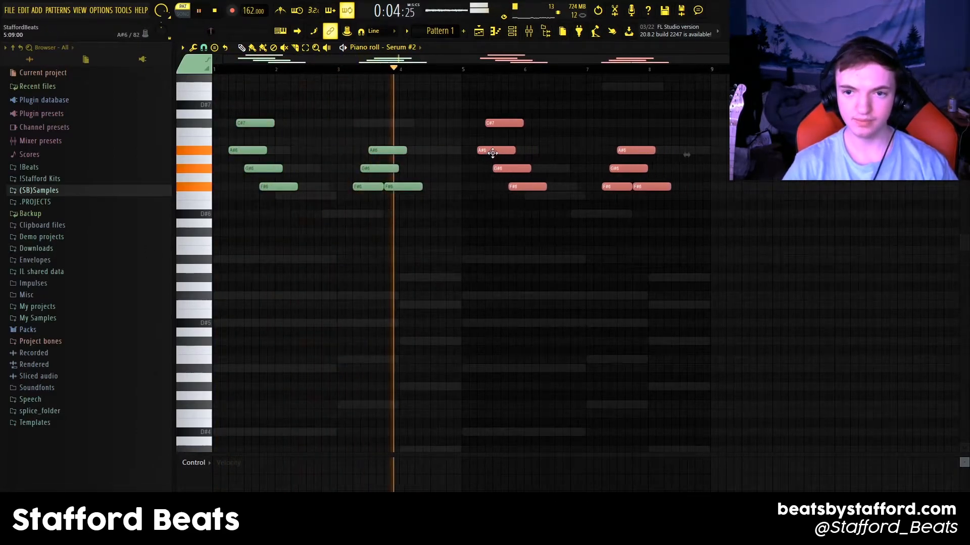
left_click(422, 152)
- Raise the first F#6 of the bar 7 phrase one octave to F#7 and deselect it
scroll(435, 159, "up", 3)
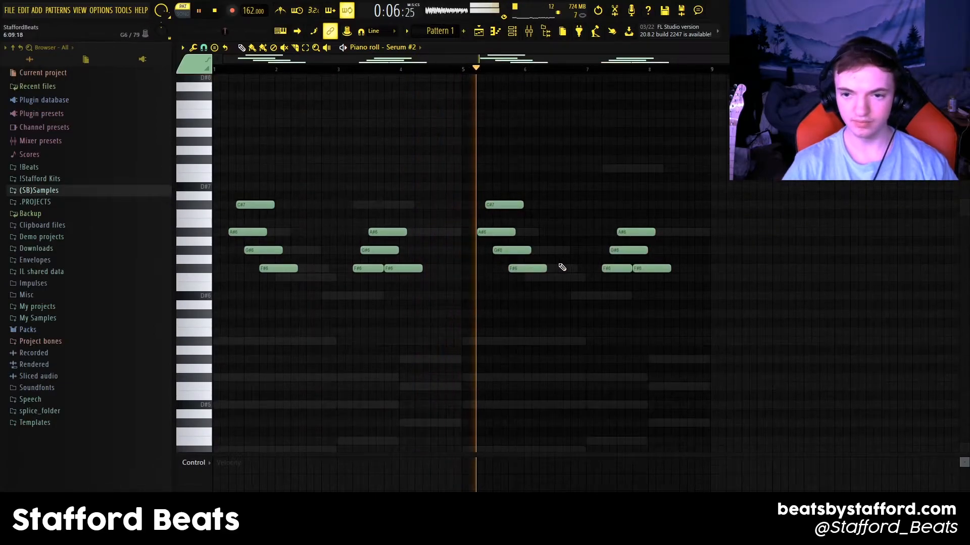
left_click(612, 268)
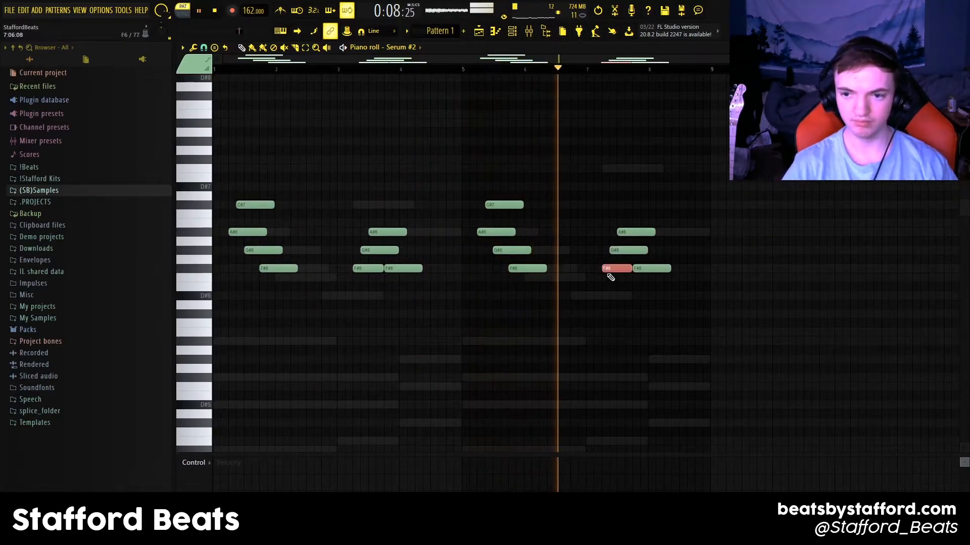
key("ctrl+Up")
left_click(703, 237)
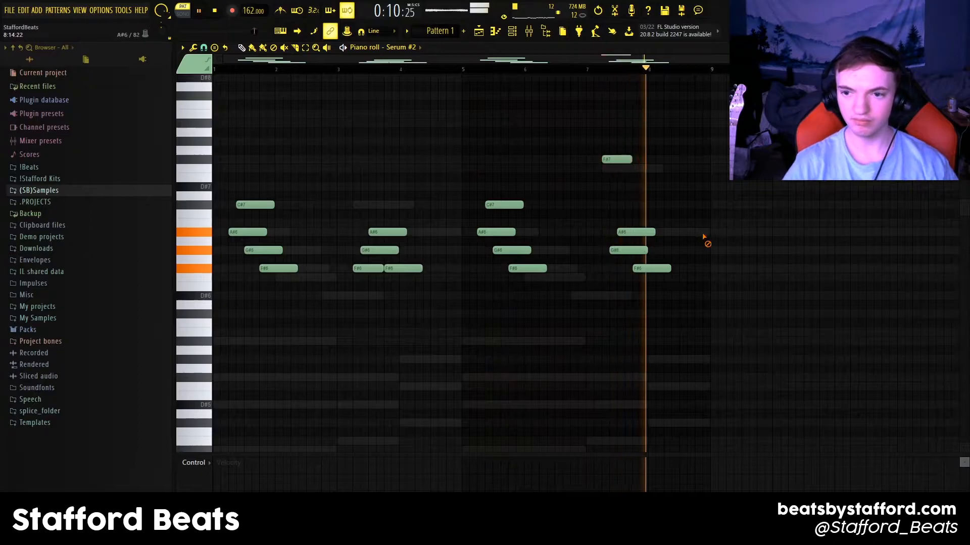
- Lower the first note of the bar 7 phrase back to F#6 and raise its G#6 one octave to G#7
left_click(616, 159)
key("ctrl+Down")
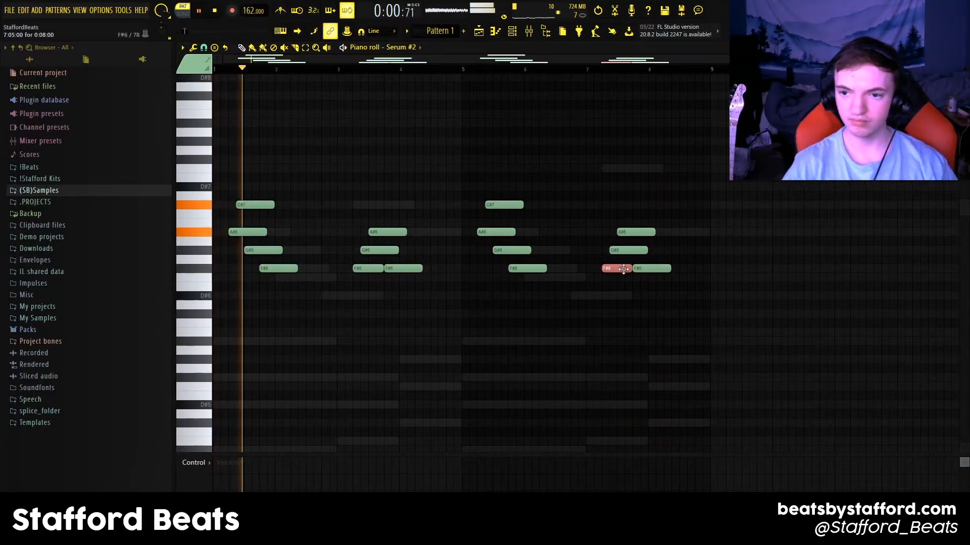
left_click(628, 250)
key("ctrl+Up")
left_click(596, 78)
key("ctrl+z")
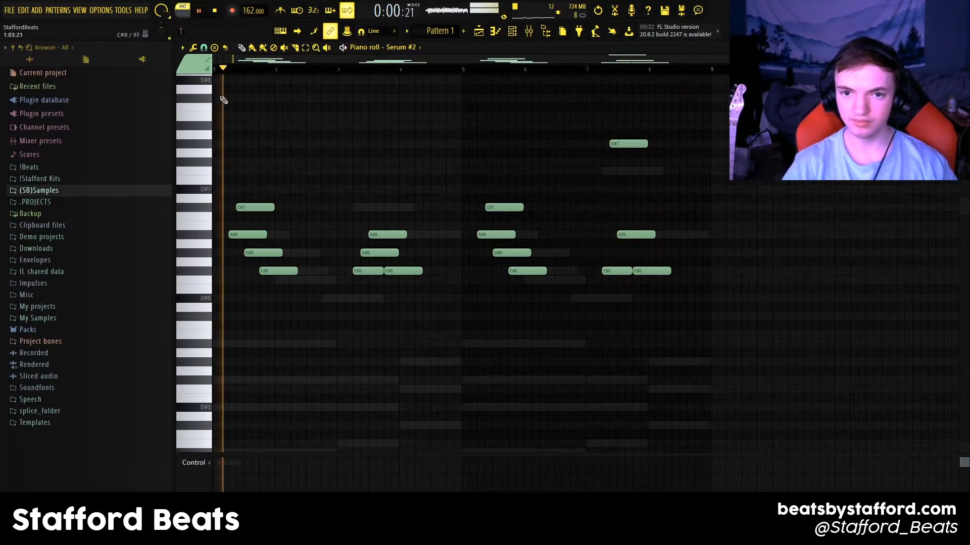
- Add Fruity Delay 3 to the fourth effect slot of the Serum #2 mixer track and adjust its delay time
key("space")
key("F9")
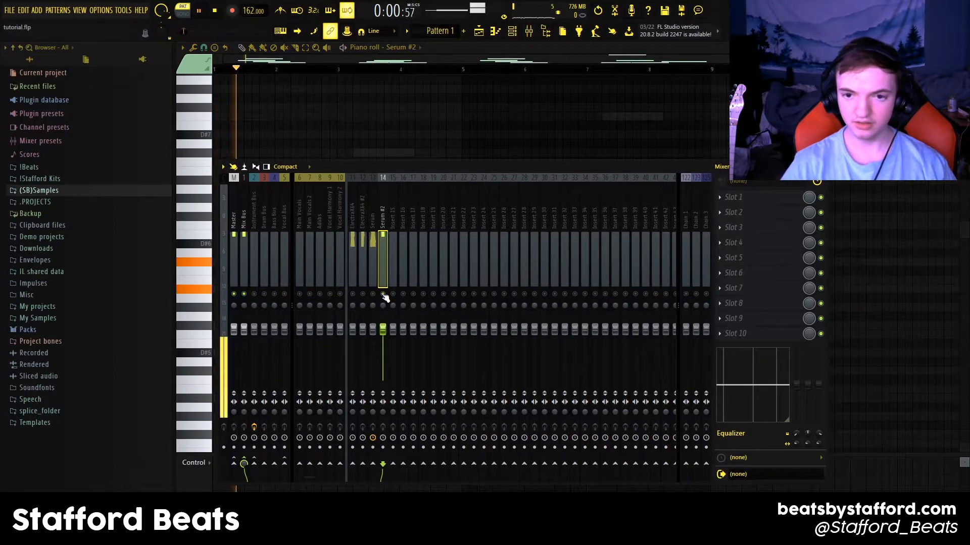
left_click(734, 243)
mouse_move(742, 256)
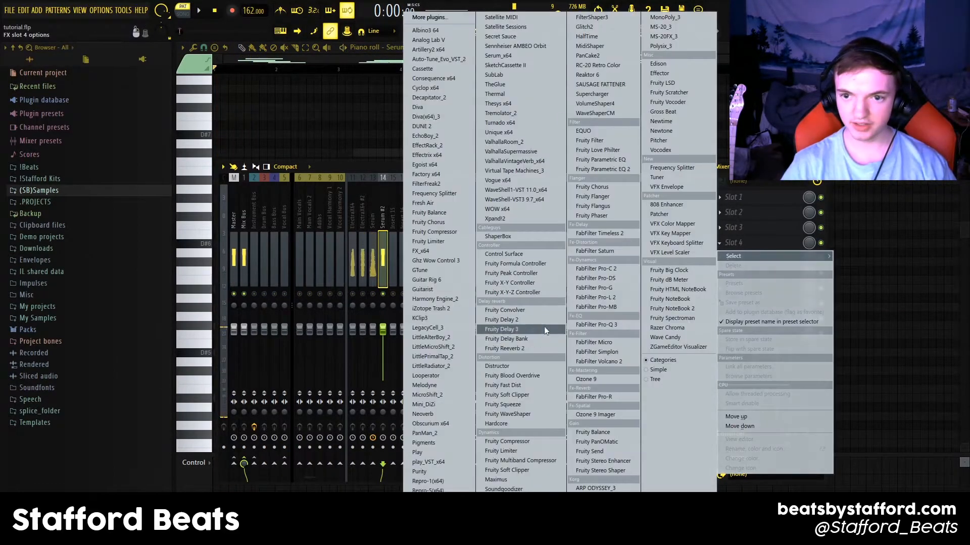
left_click(500, 329)
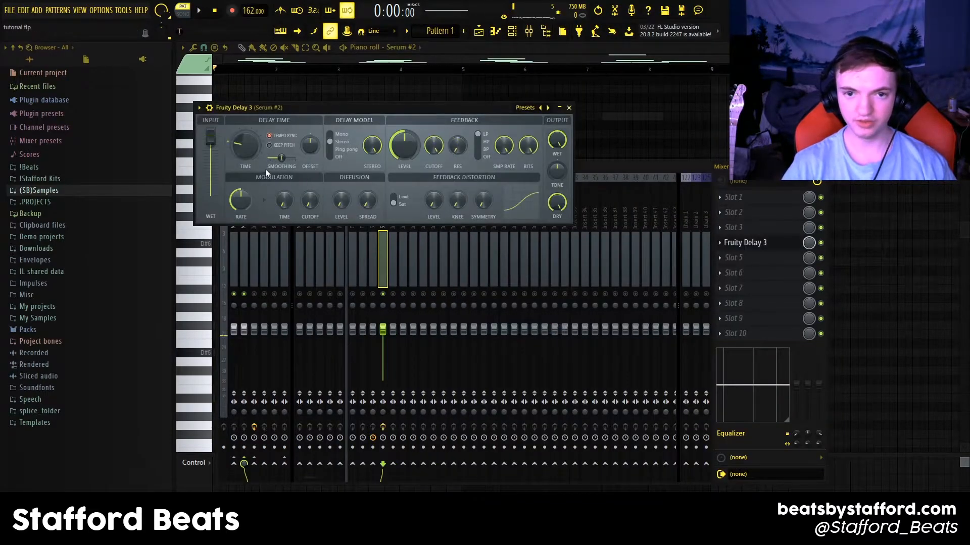
left_click_drag(246, 147, 247, 137)
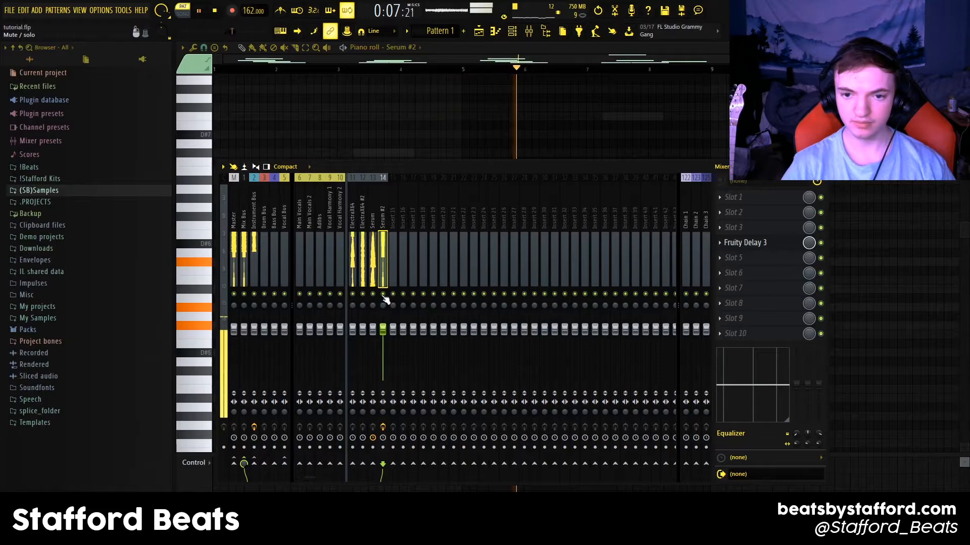
- Lower the Serum track's volume in the mixer and set the Serum #2 track to about 105%
left_click(375, 278)
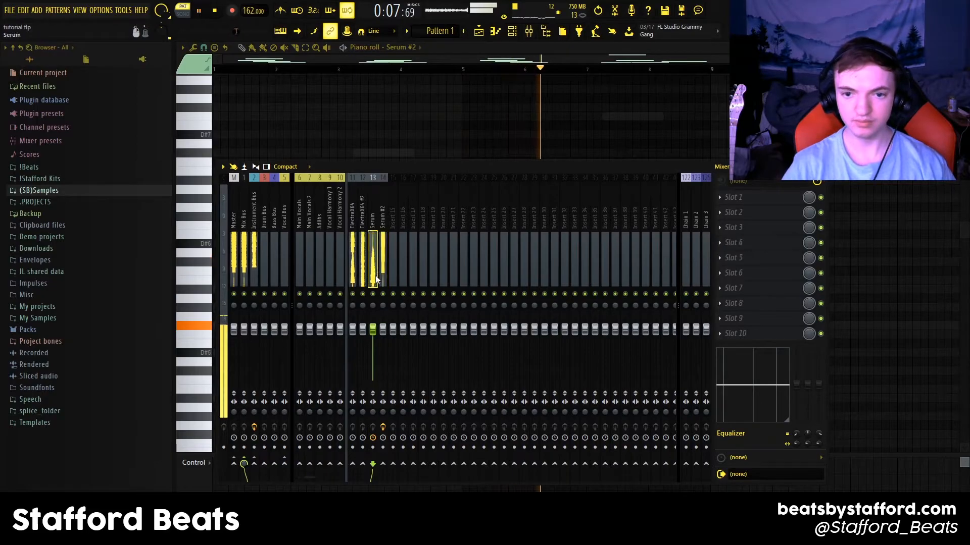
left_click(382, 330)
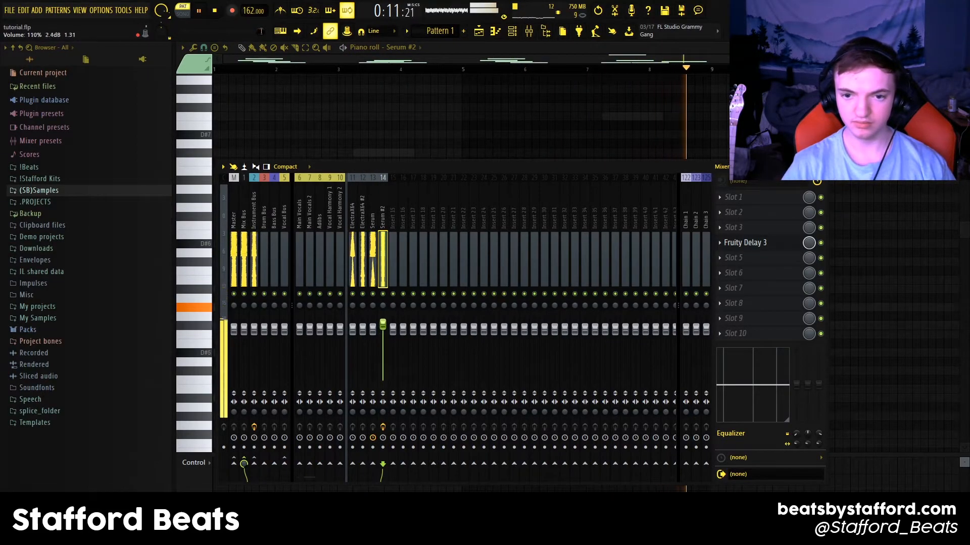
left_click(368, 263)
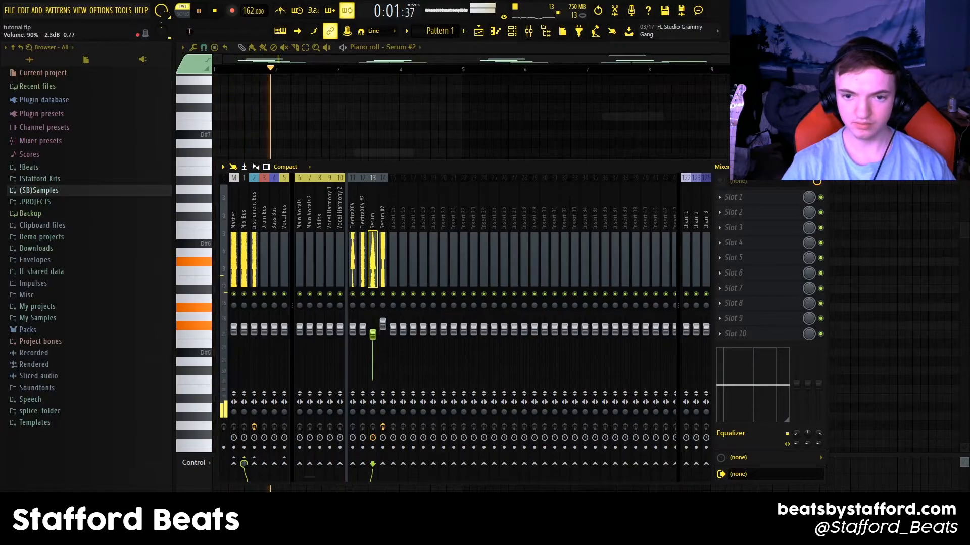
left_click(366, 287)
left_click(383, 267)
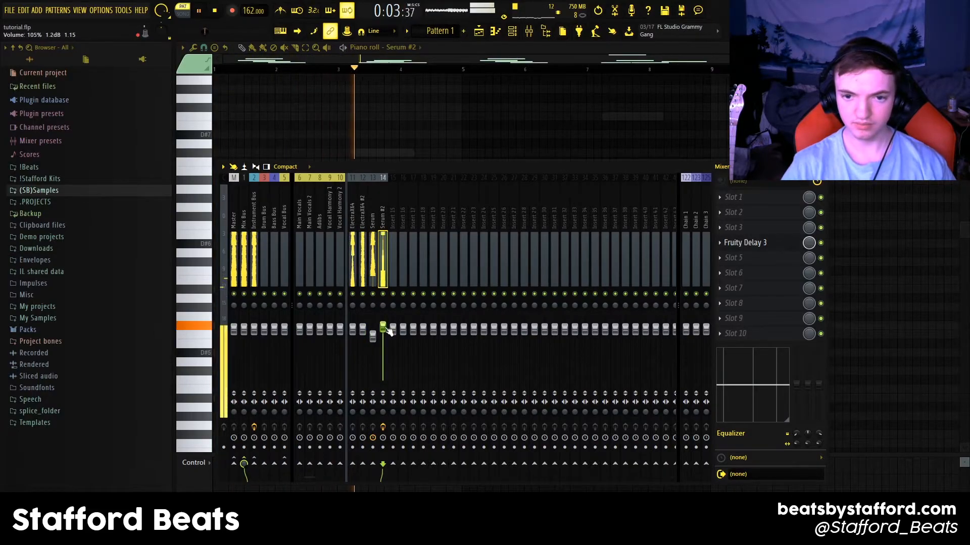
left_click(360, 257)
- Solo the ElectraX64 mixer track and raise its volume to about 106% during playback
left_click(353, 258)
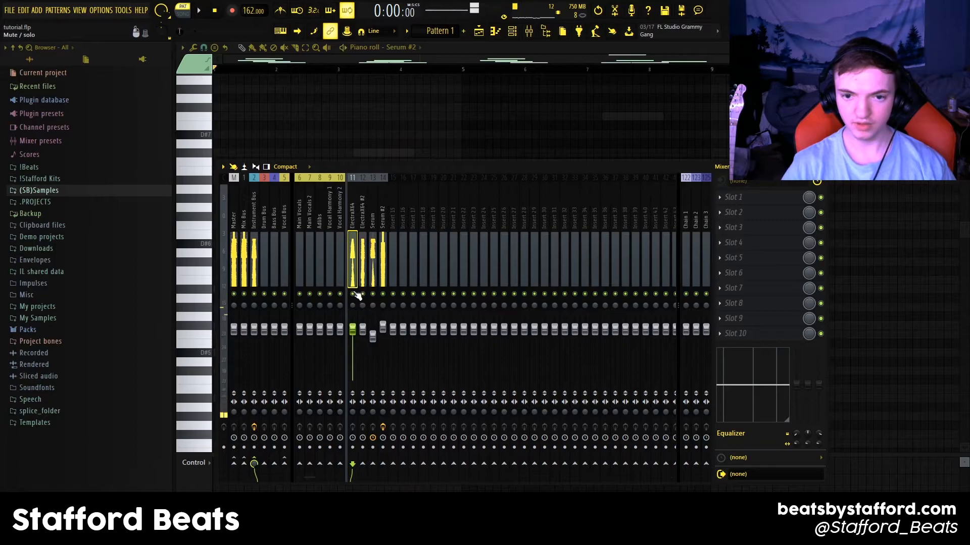
key("space")
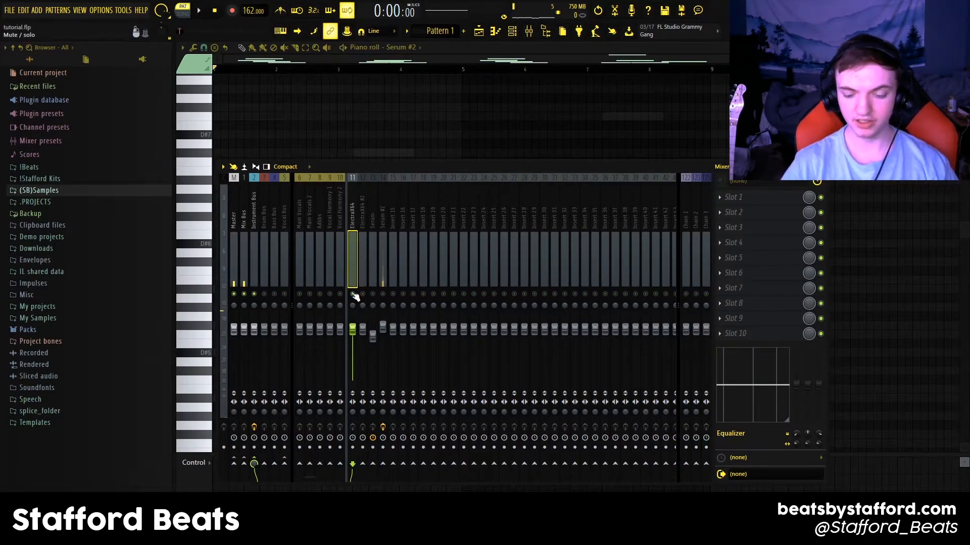
key("space")
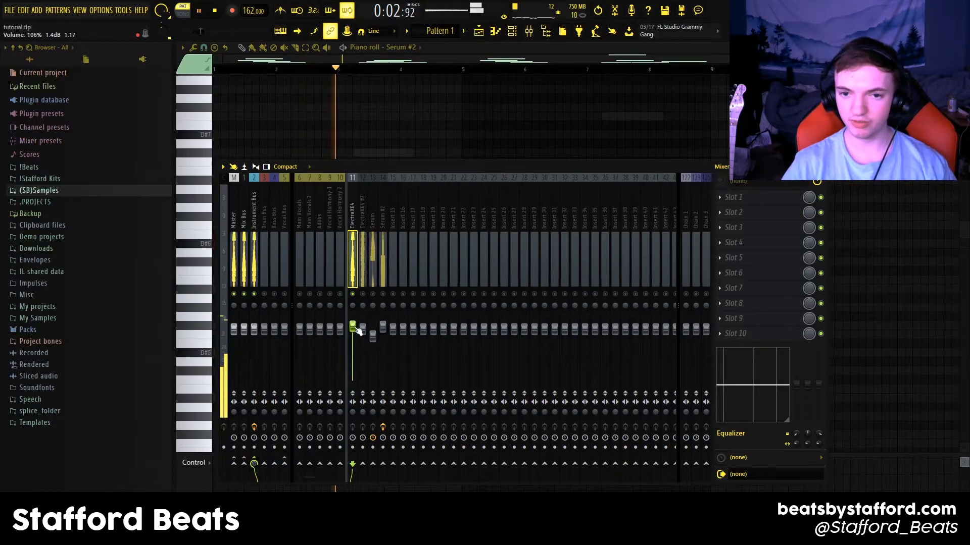
- Add Ozone 9 Imager to ElectraX64's fifth effect slot, widen Band 1 to 38.0 and enable Stereoize
left_click(733, 258)
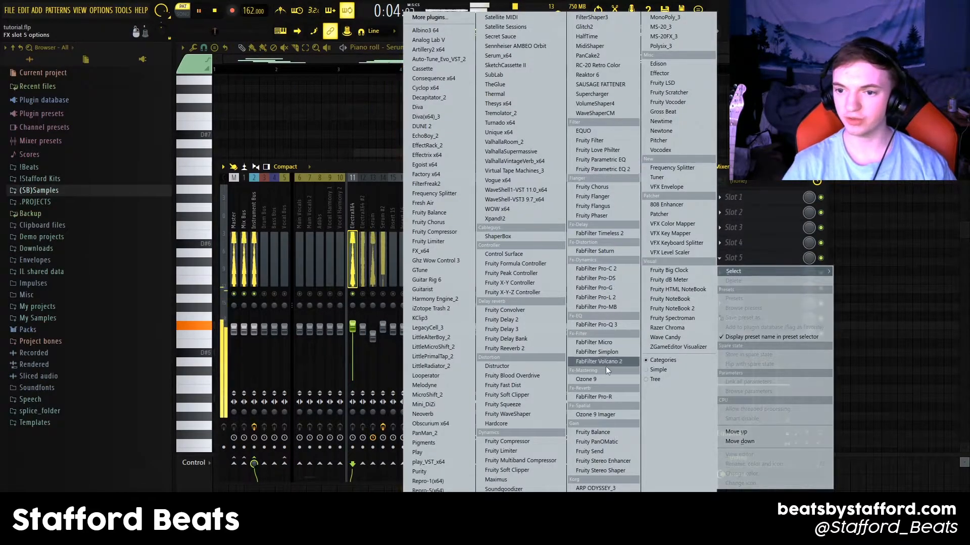
left_click(609, 414)
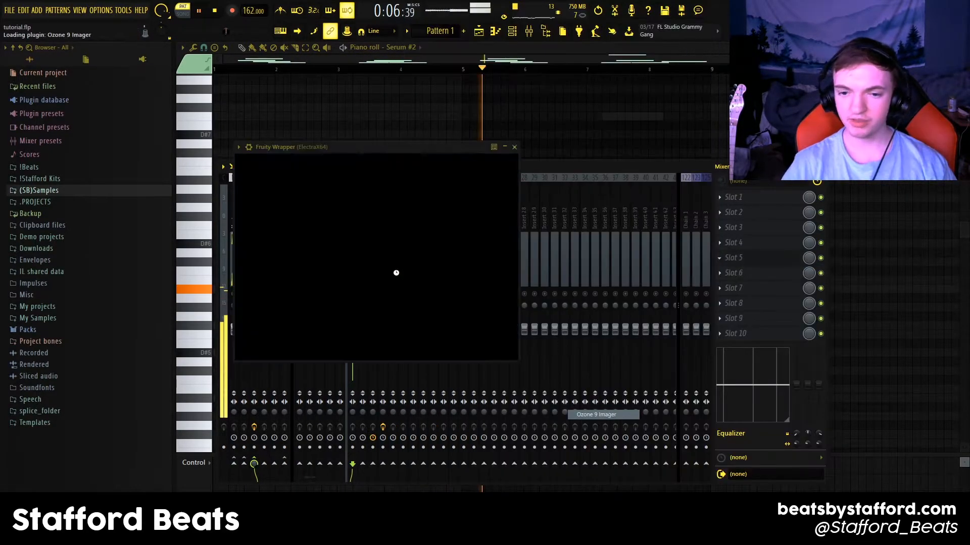
left_click_drag(328, 151, 342, 106)
key("space")
left_click_drag(271, 272, 271, 252)
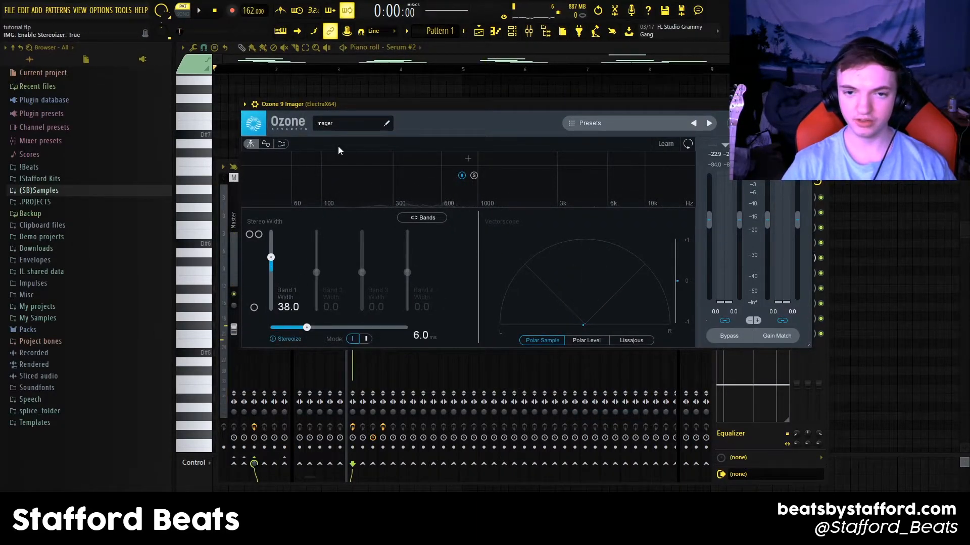
left_click_drag(347, 101, 418, 86)
key("space")
left_click_drag(378, 312, 396, 314)
key("Escape")
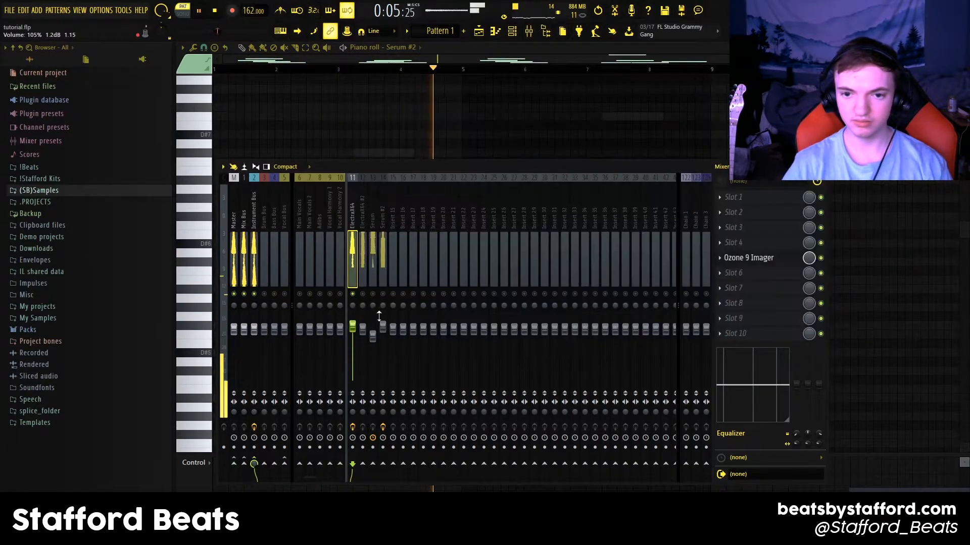
- Bring the other tracks back in during playback, setting ElectraX64 #2 to 98% and rebalancing the Serum #2 and Serum volumes
left_click(362, 318)
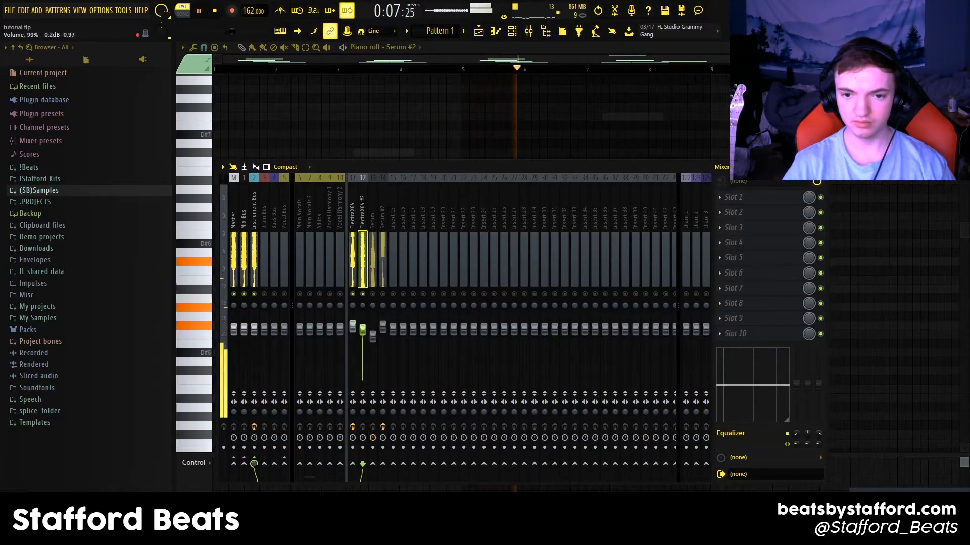
left_click_drag(363, 328, 364, 330)
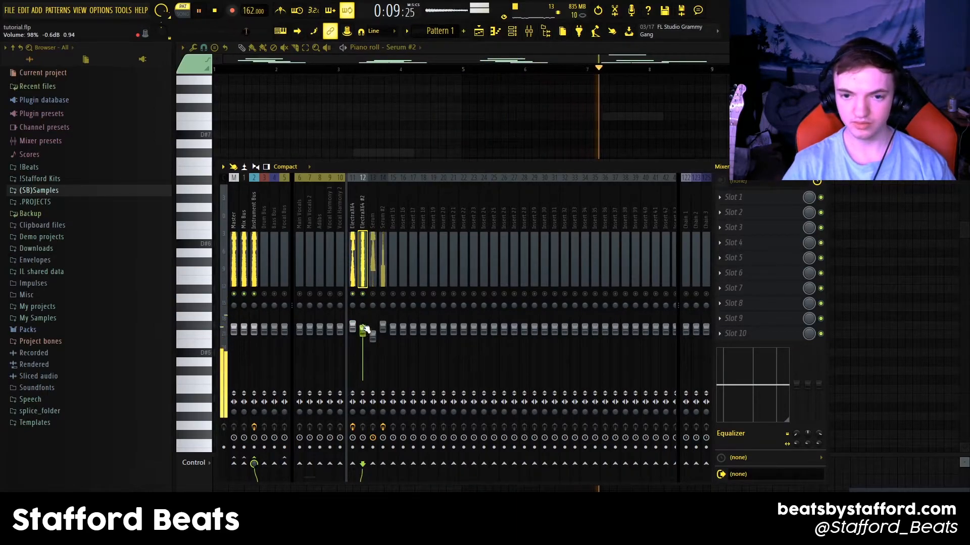
left_click(385, 297)
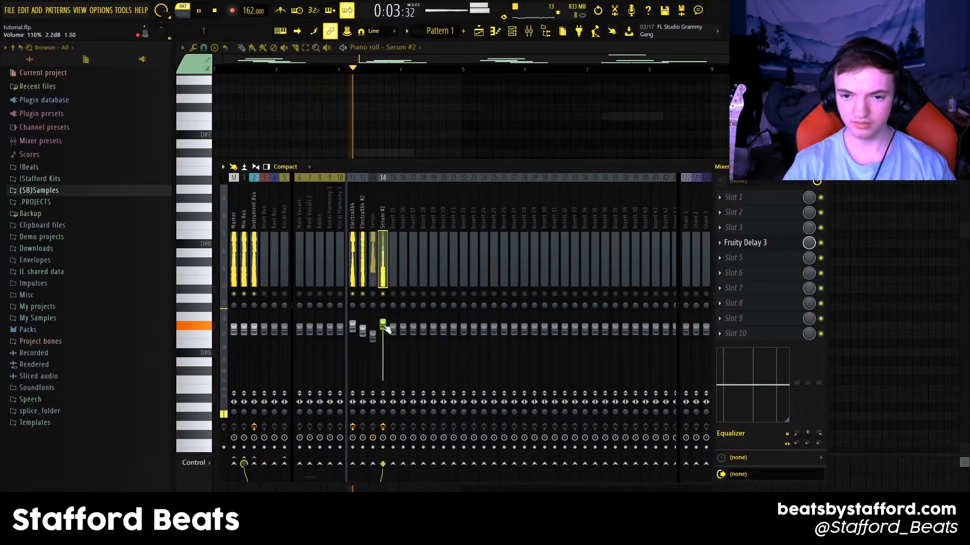
left_click_drag(383, 325, 383, 329)
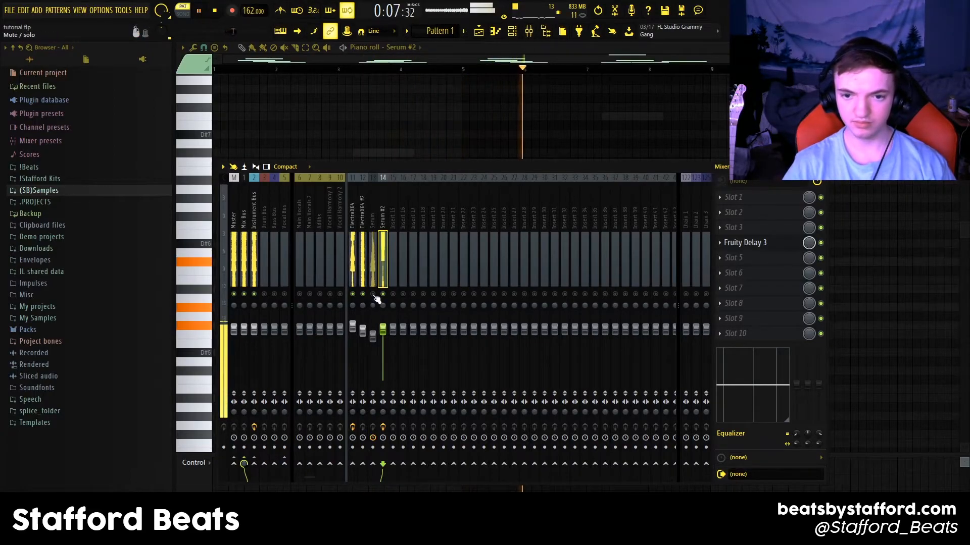
left_click_drag(372, 338, 373, 341)
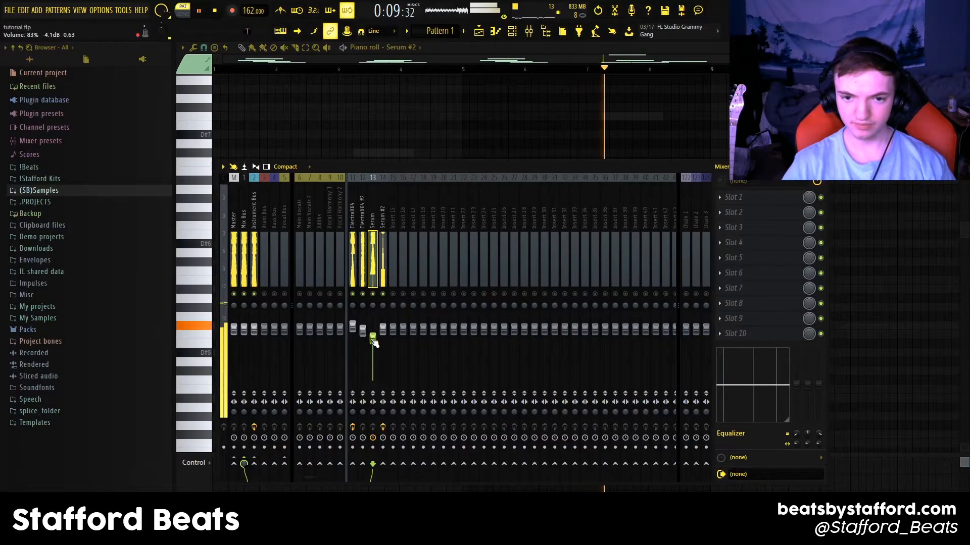
key("space")
right_click(374, 295)
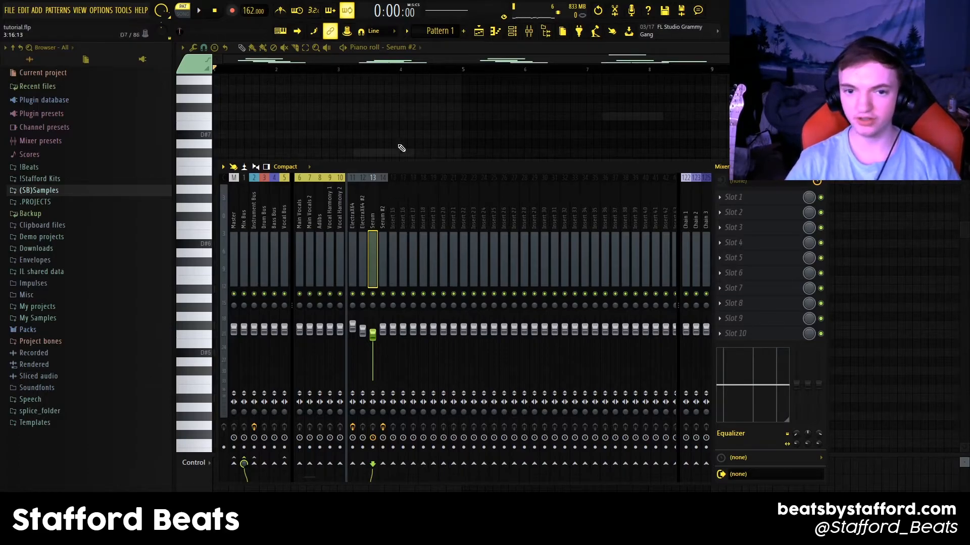
left_click(382, 244)
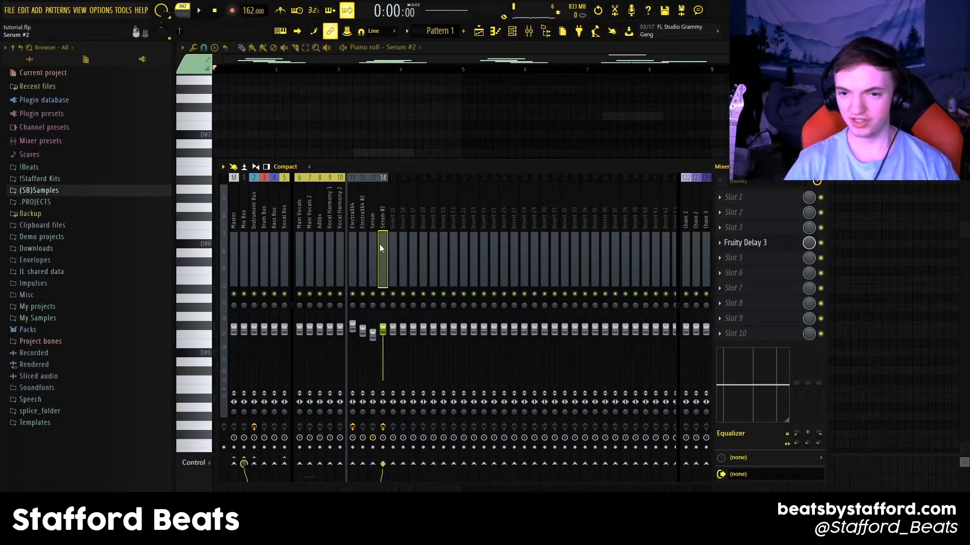
left_click(733, 258)
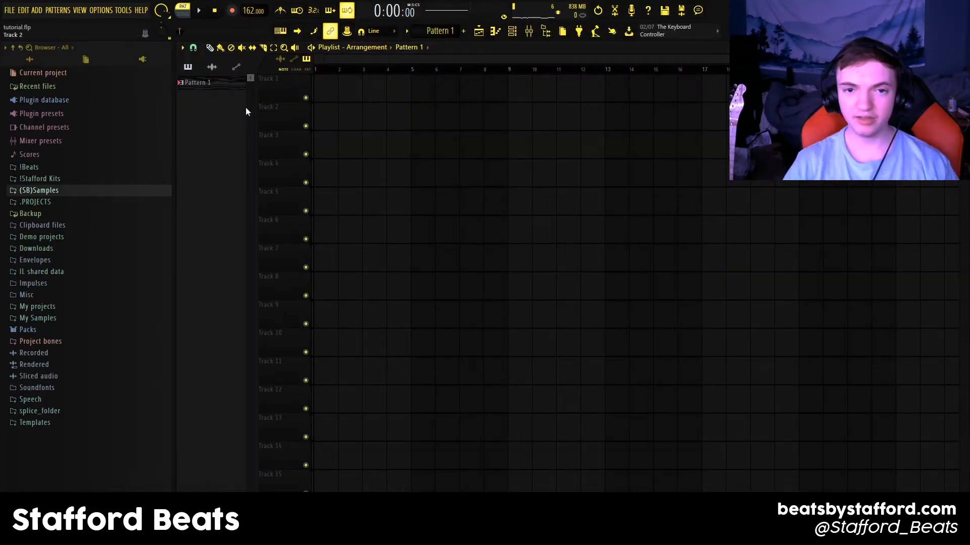
- Split Pattern 1 by channel and place the four resulting patterns on playlist tracks 1 to 4 from bar 1
right_click(208, 85)
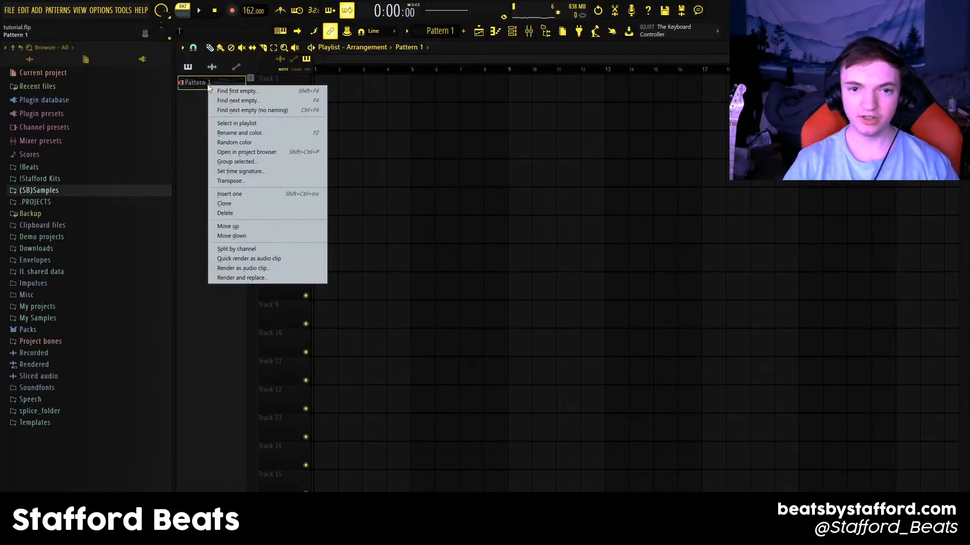
left_click(236, 249)
left_click(212, 132)
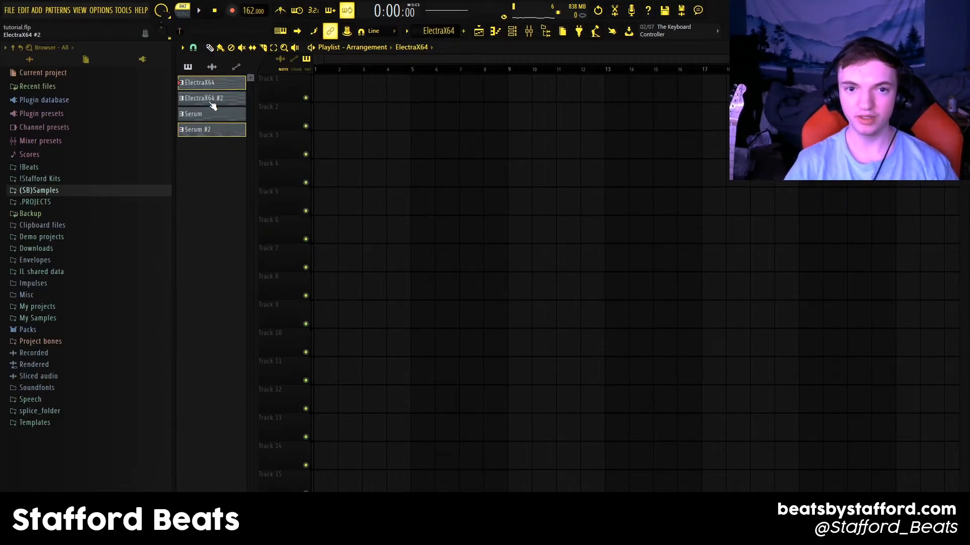
left_click_drag(224, 89, 323, 90)
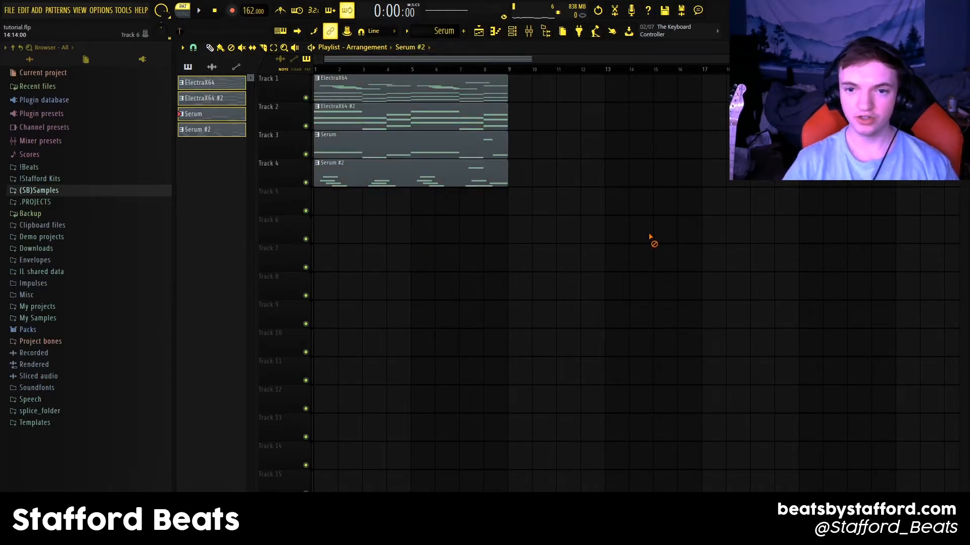
right_click(208, 85)
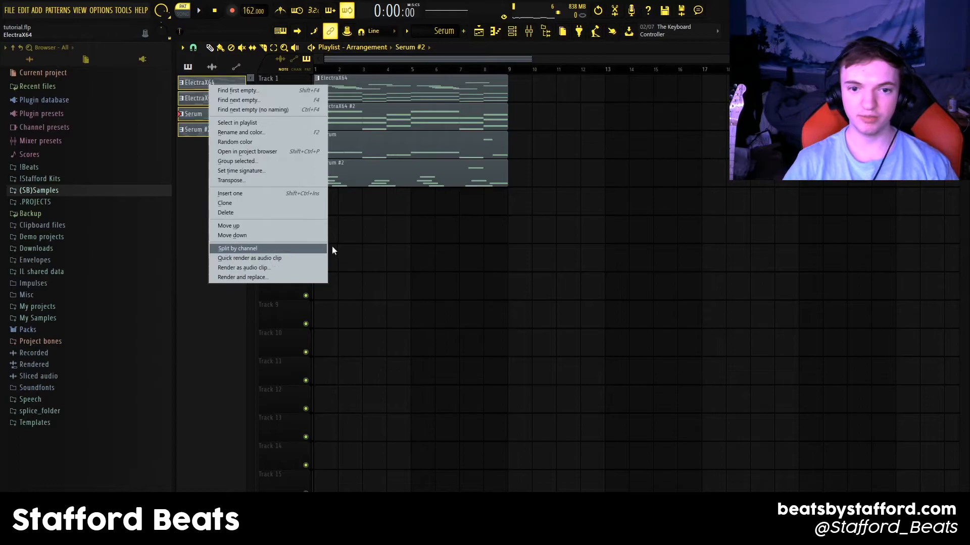
left_click(642, 320)
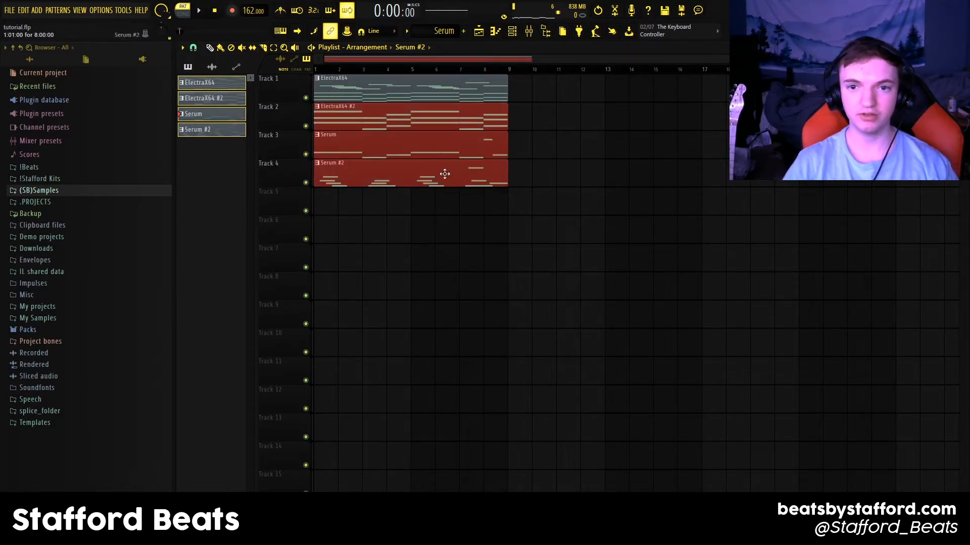
- Duplicate all four playlist clips three times so the arrangement spans 32 bars
scroll(505, 202, "down", 3)
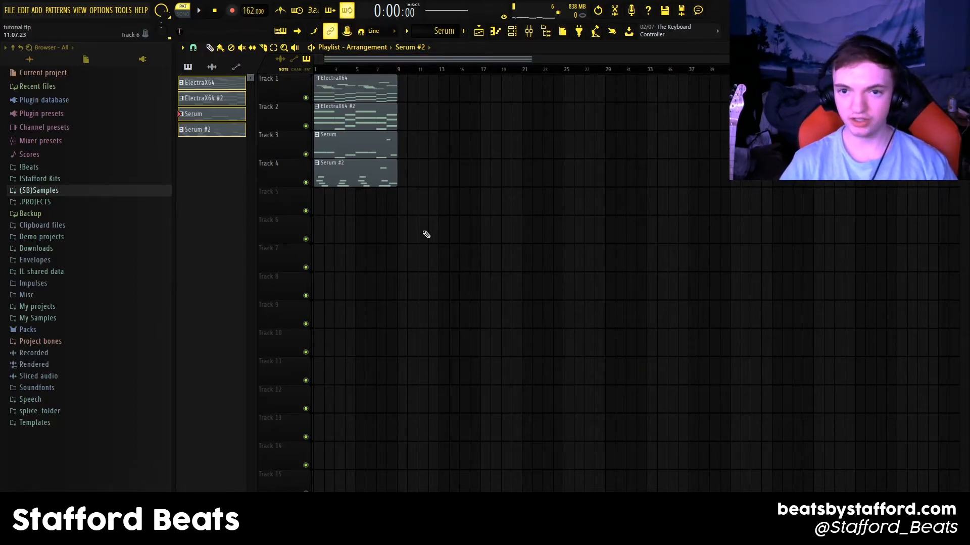
key("ctrl+a")
key("ctrl+b")
key("ctrl+b")
key("ctrl+b")
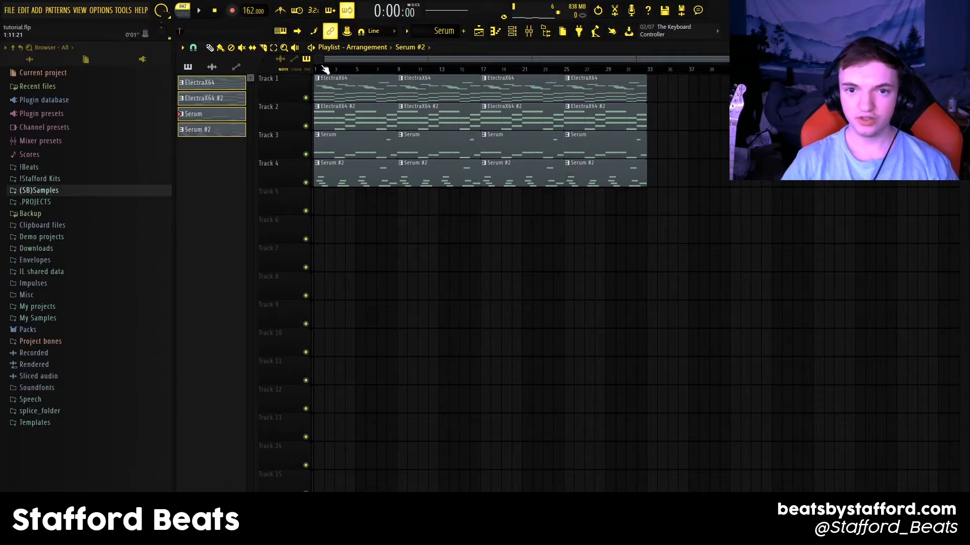
- Remove the first Serum #2 clip from track 4 and play the arrangement
right_click(352, 177)
key("space")
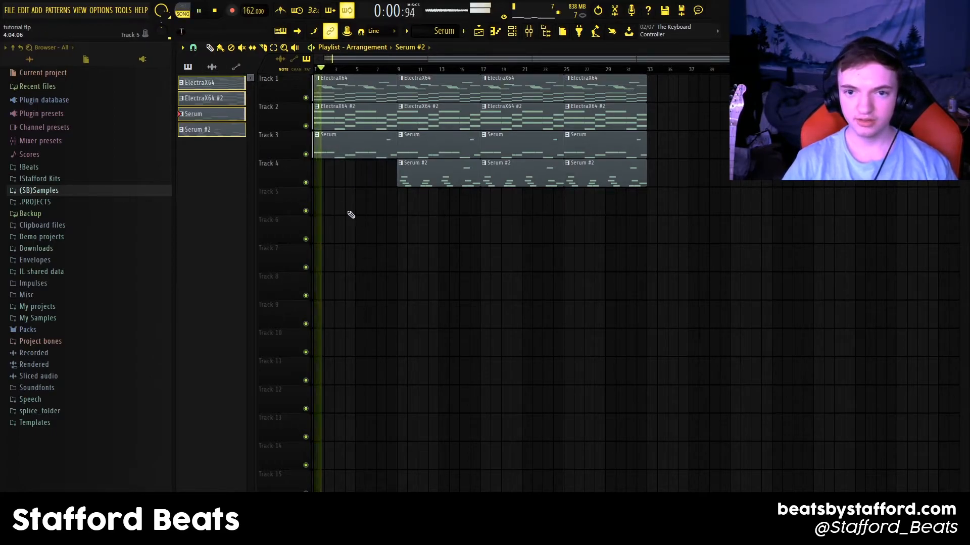
- Try removing the first ElectraX64 #2 clip, play the intro, and undo the removal
right_click(351, 129)
key("space")
key("space")
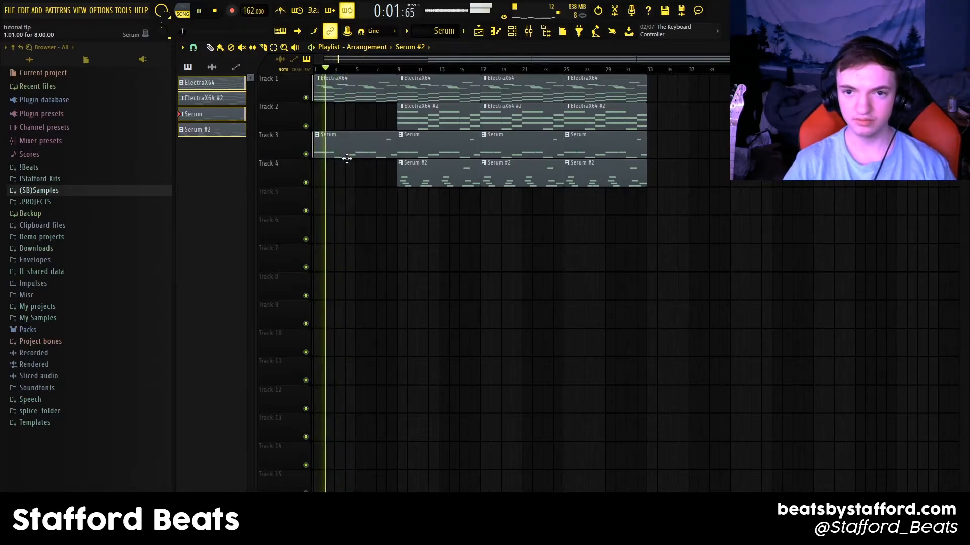
key("ctrl+z")
- Remove the first ElectraX64 clip from track 1 and play the intro with only ElectraX64 #2 and Serum
right_click(341, 96)
key("space")
key("space")
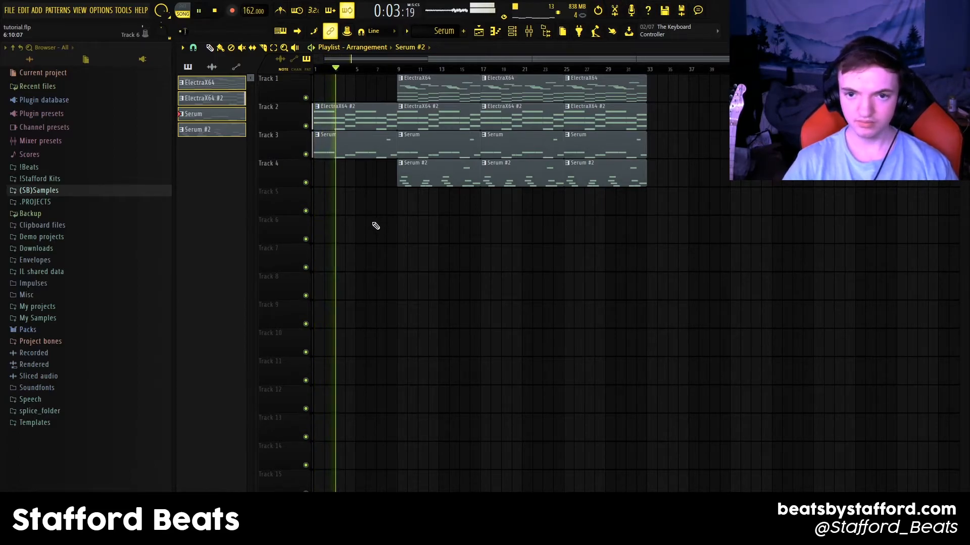
- Remove the three remaining Serum clips on track 3 between bars 9 and 32
right_click(441, 146)
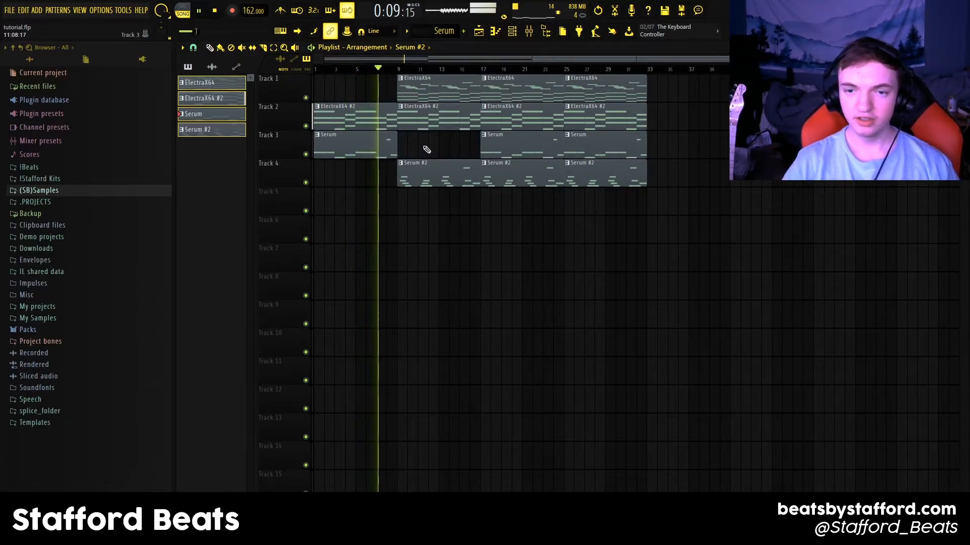
left_click_drag(400, 76, 466, 241)
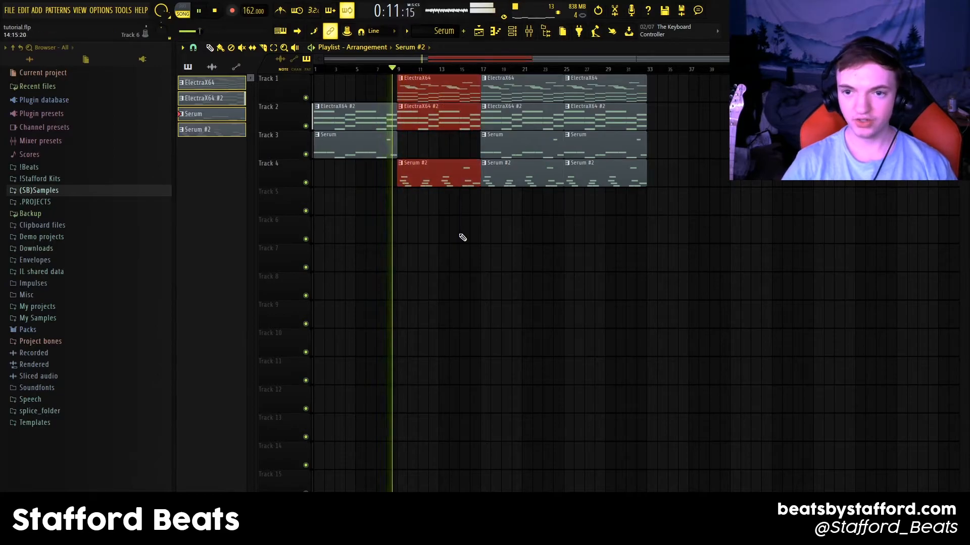
left_click(465, 234)
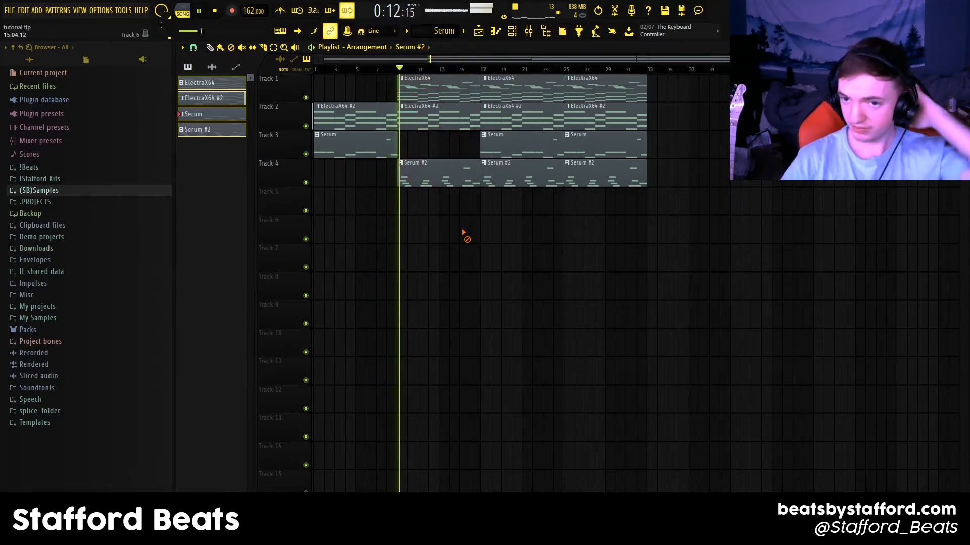
right_click(520, 146)
right_click(605, 150)
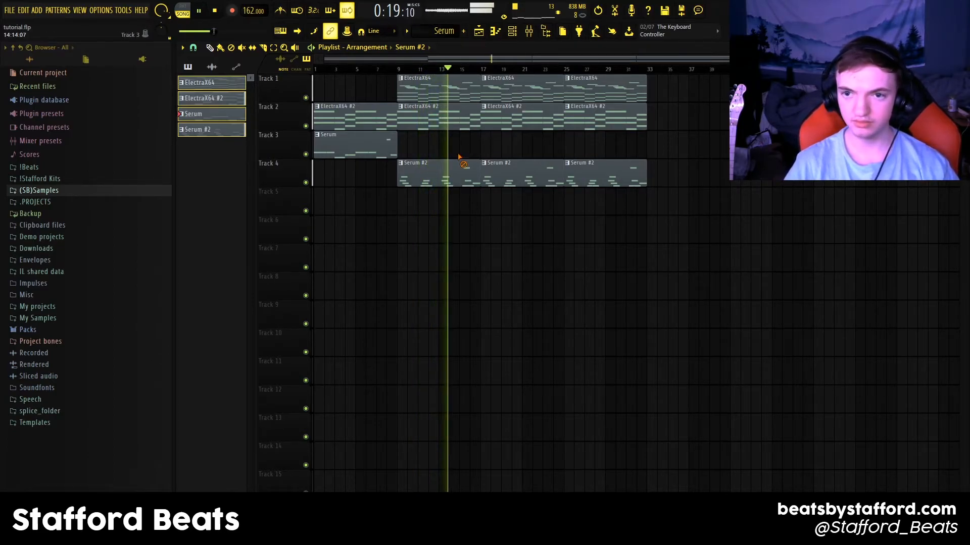
- Duplicate the last eight-bar section to bar 33, keep only its ElectraX64 clip, and play the transition into it
left_click_drag(484, 73, 614, 71)
key("ctrl+b")
right_click(692, 247)
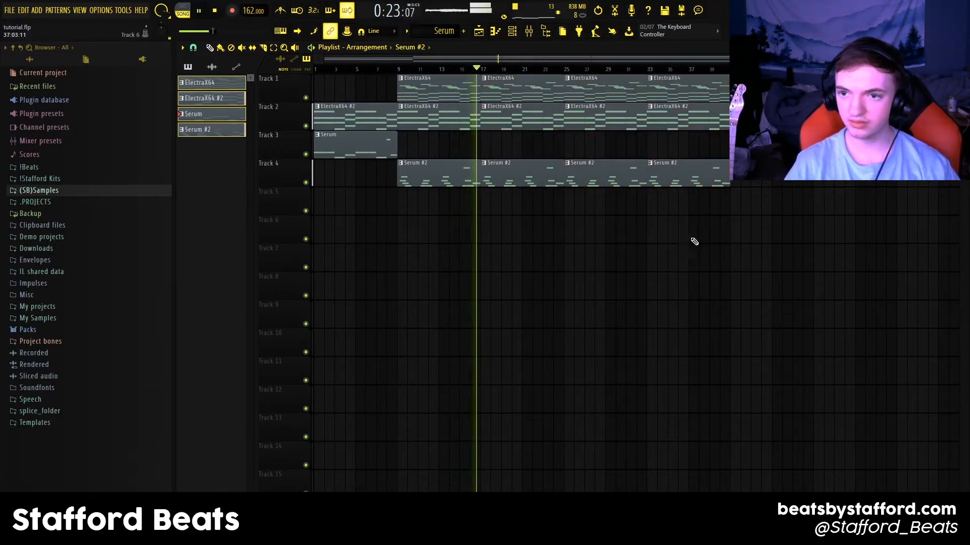
right_click(676, 171)
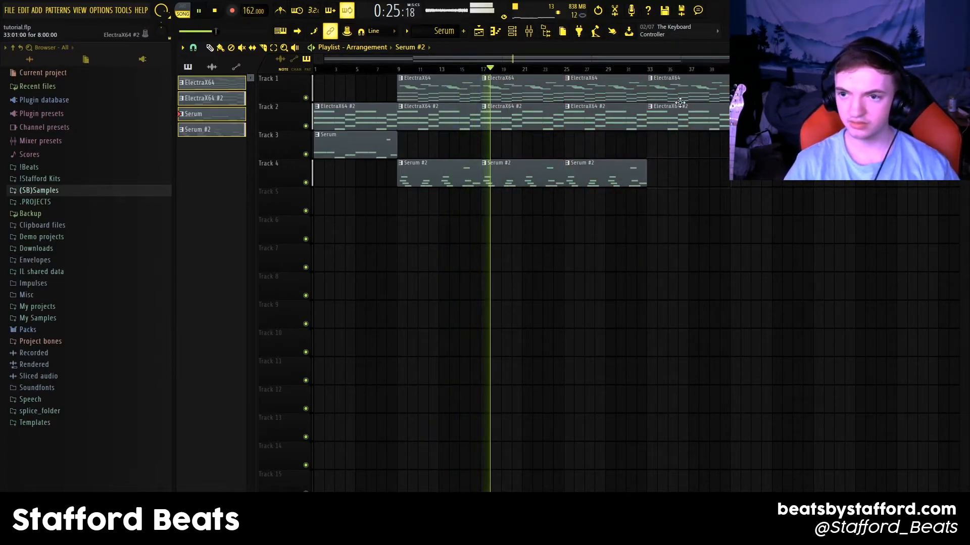
right_click(680, 105)
left_click(627, 70)
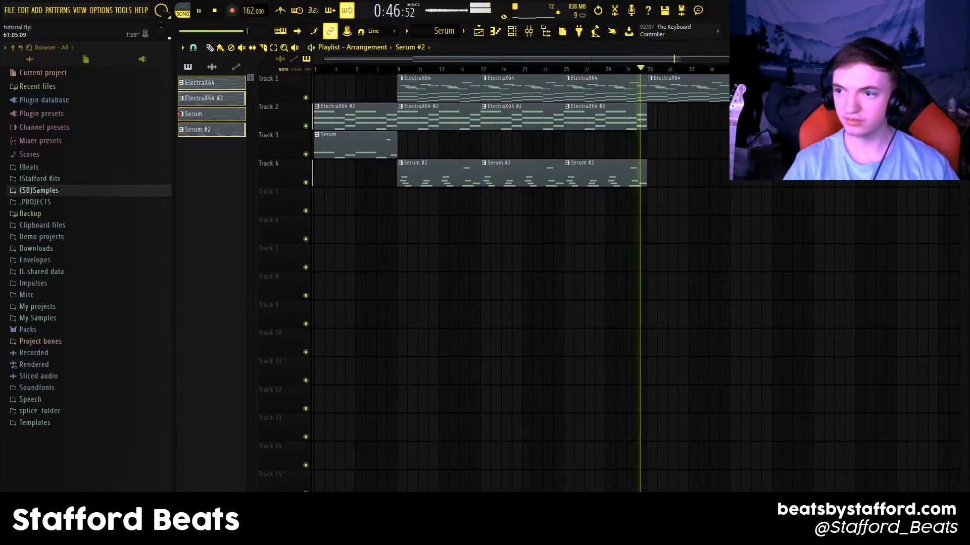
- Add an ElectraX64 clip on track 1 and an ElectraX64 #2 clip on track 2 at bar 41
scroll(697, 162, "down", 2)
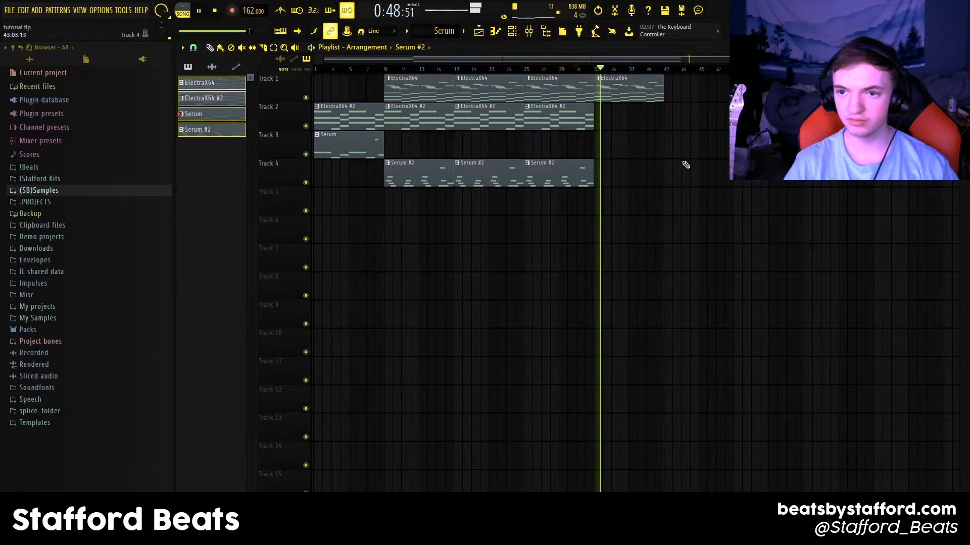
left_click(702, 123)
left_click_drag(703, 123, 693, 123)
left_click(644, 92, "ctrl")
key("ctrl+b")
key("ctrl+d")
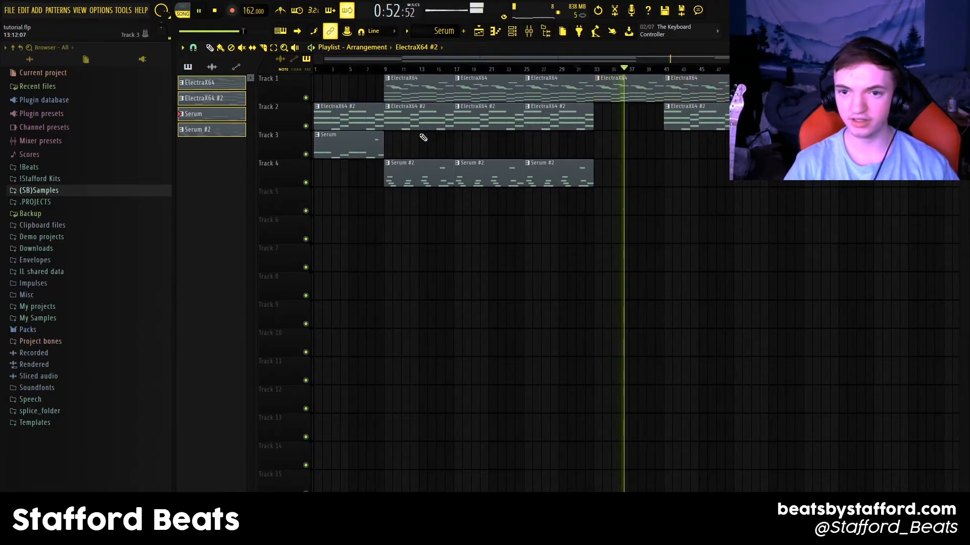
- Place ElectraX64 #2, Serum and Serum #2 clips at bar 49 on tracks 2, 3 and 4, and stop playback
left_click(347, 146, "ctrl")
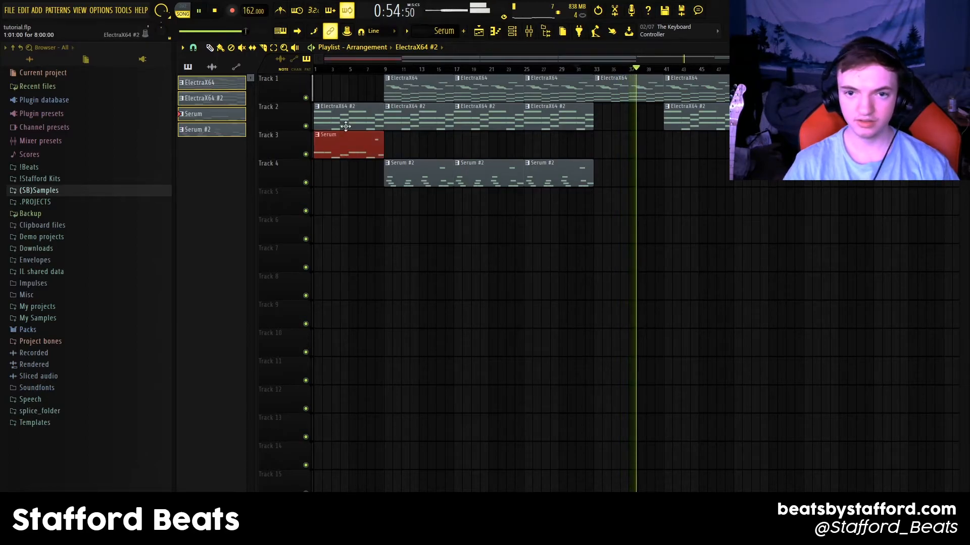
double_click(346, 126)
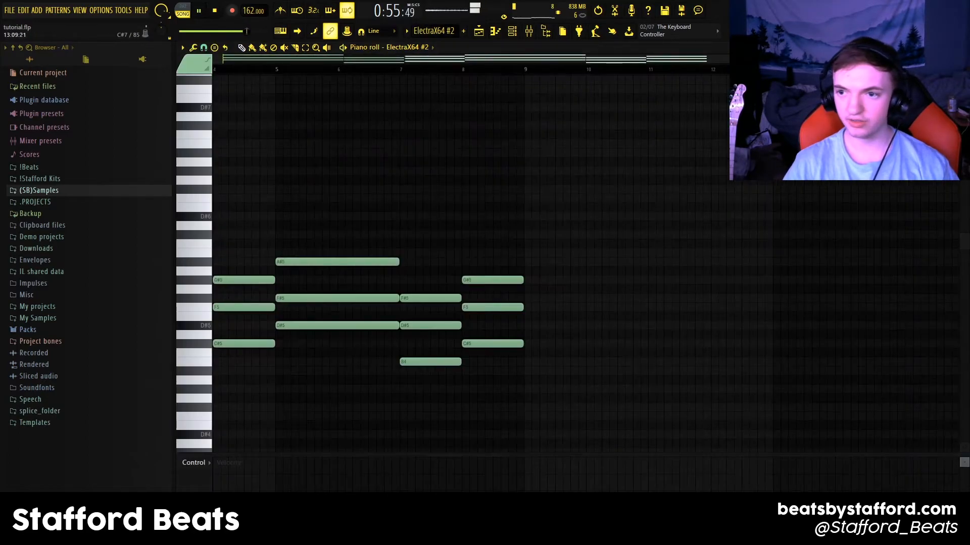
left_click(481, 36)
key("ctrl+d")
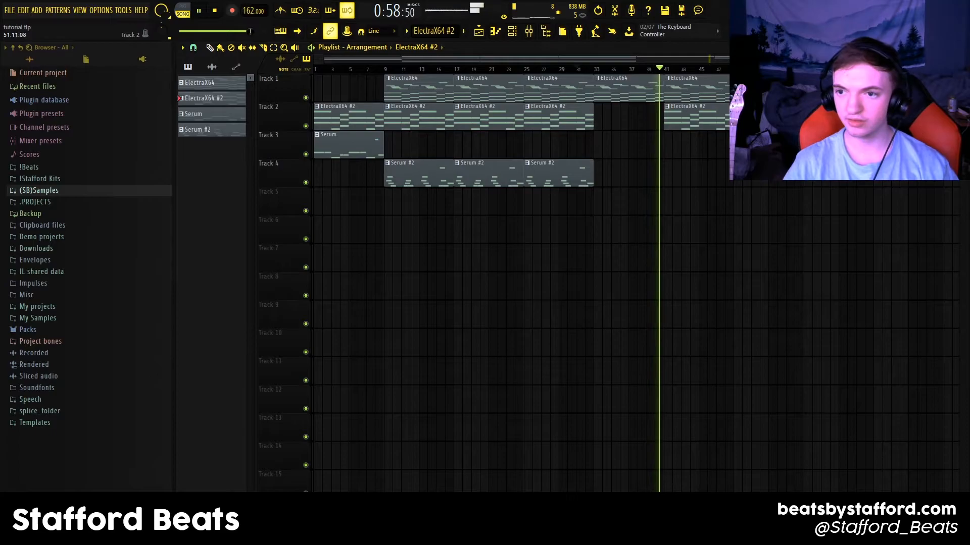
left_click_drag(624, 75, 811, 232)
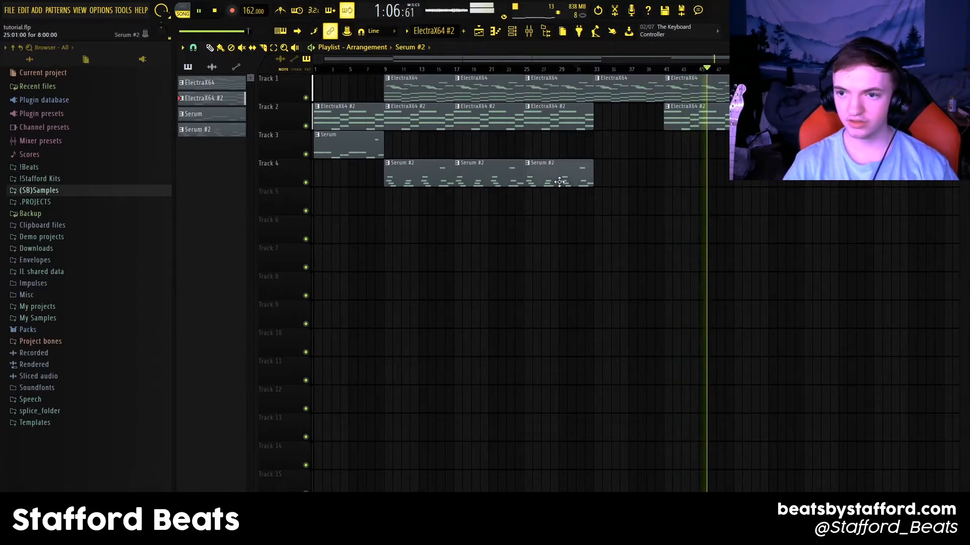
left_click(559, 182)
left_click(738, 175)
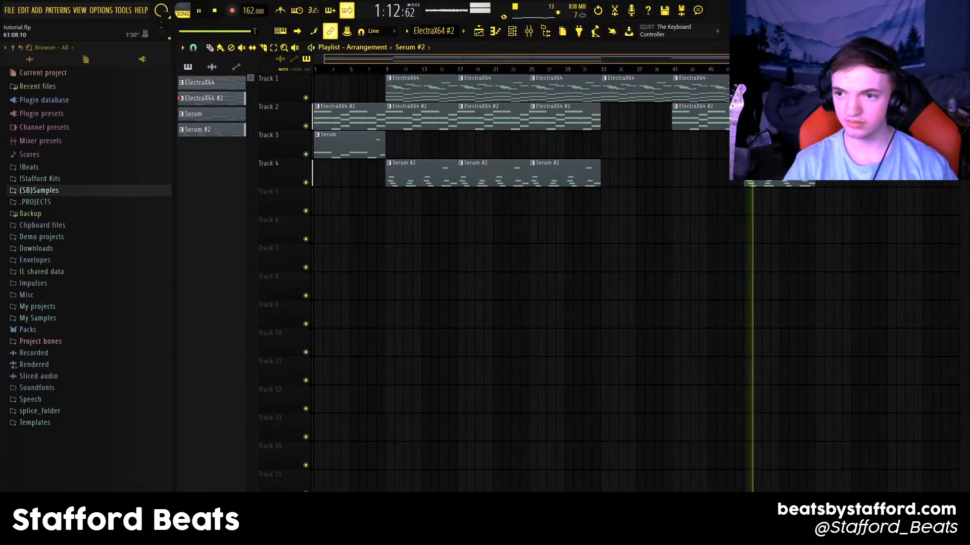
scroll(719, 258, "down", 3)
left_click(193, 47)
left_click(205, 199)
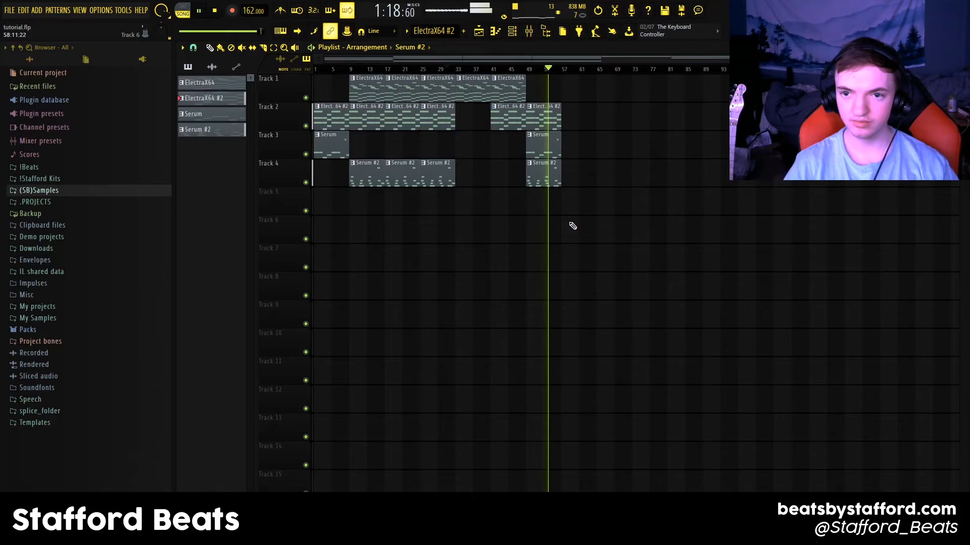
key("space")
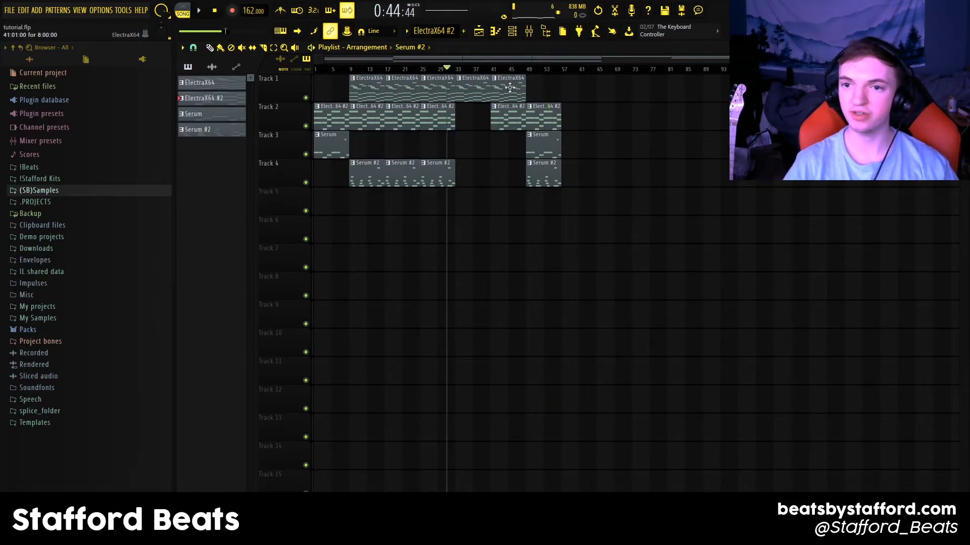
- Leave a four-bar break after bar 56 and restart the arrangement with an ElectraX64 clip at bar 61 on track 1
left_click_drag(564, 92, 609, 103)
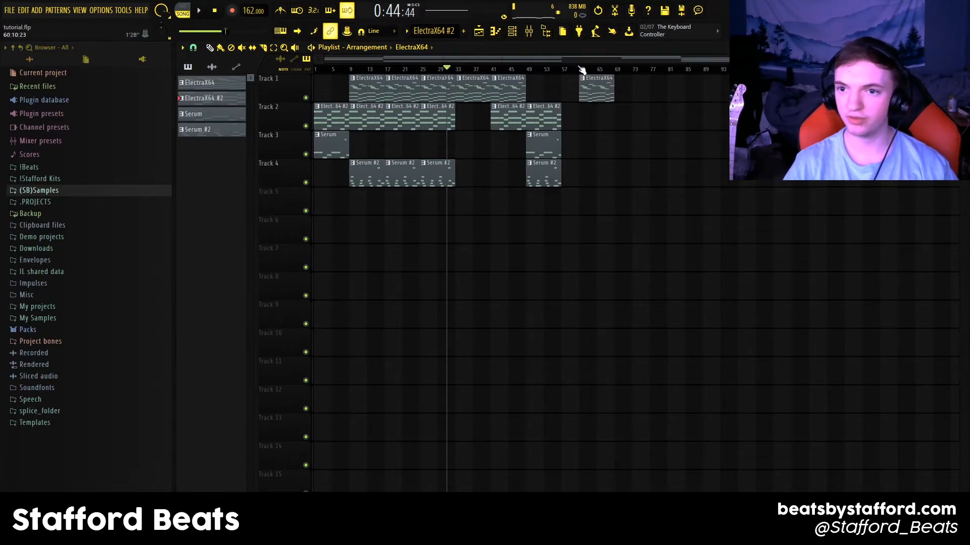
scroll(582, 73, "up", 2)
key("space")
- Play the closing section of the arrangement from around bar 76
left_click(755, 69)
left_click(808, 69)
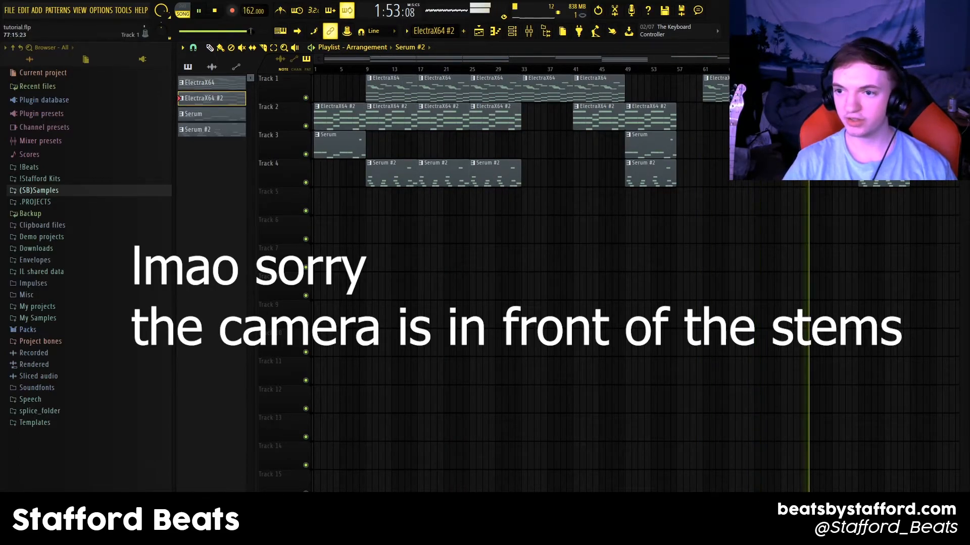
left_click(801, 69)
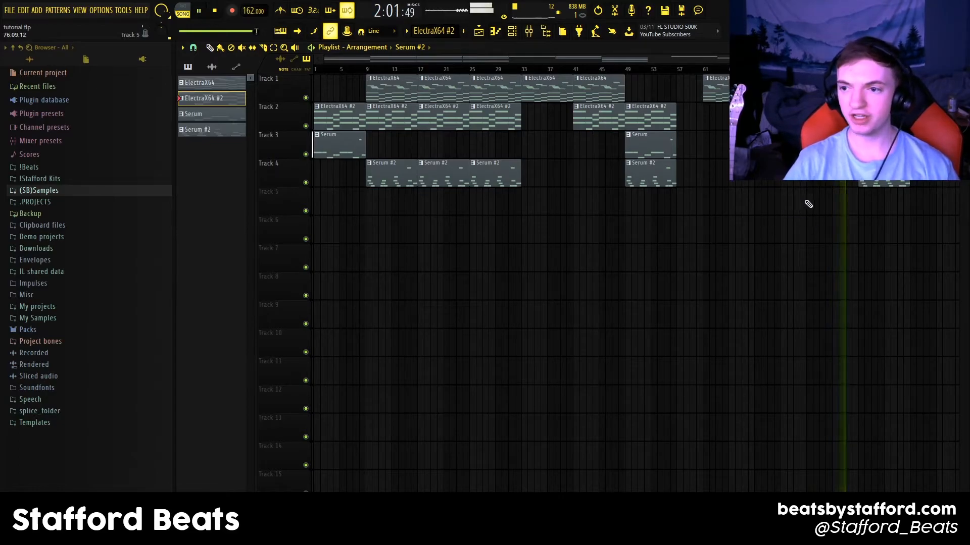
key("space")
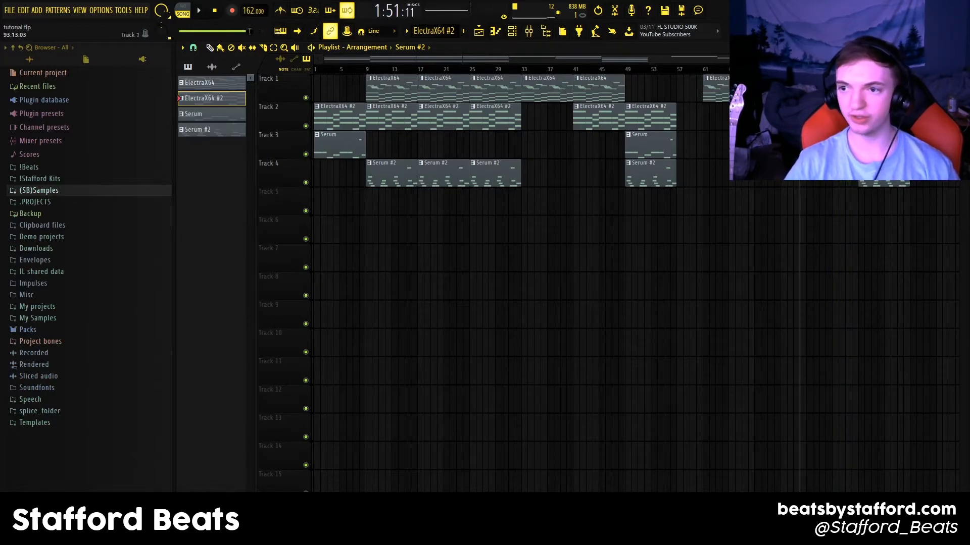
- Consolidate all playlist clips into one 16-bit stereo WAV track with the remainder cut
key("ctrl+a")
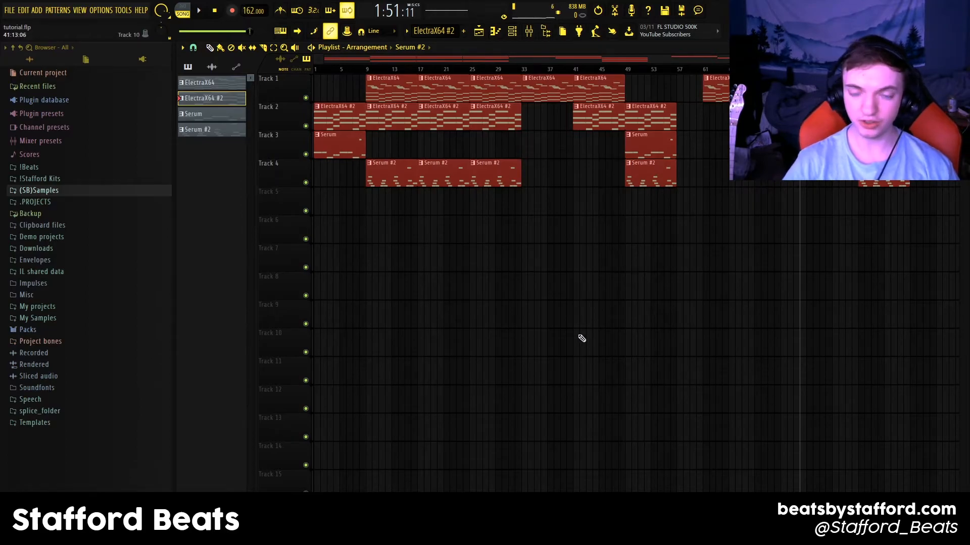
key("ctrl+alt+c")
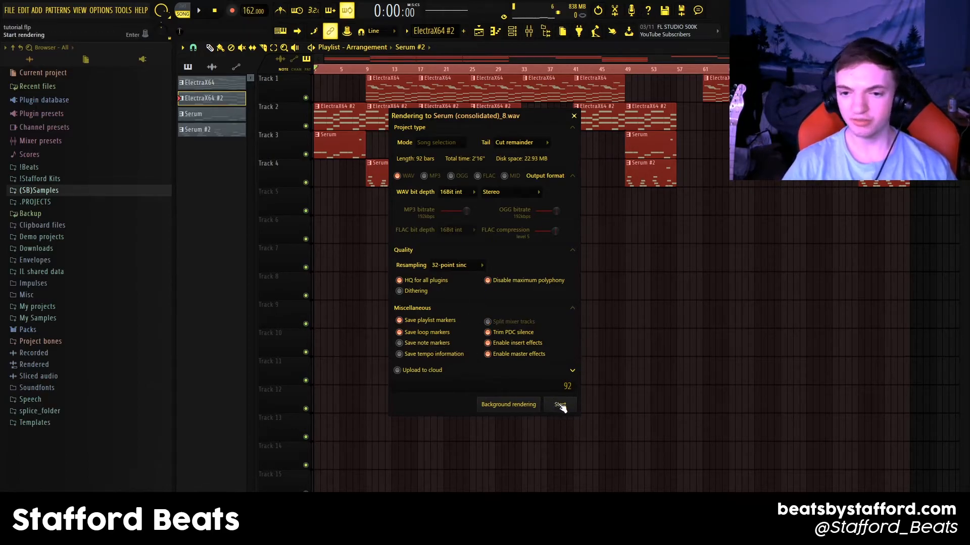
left_click(562, 405)
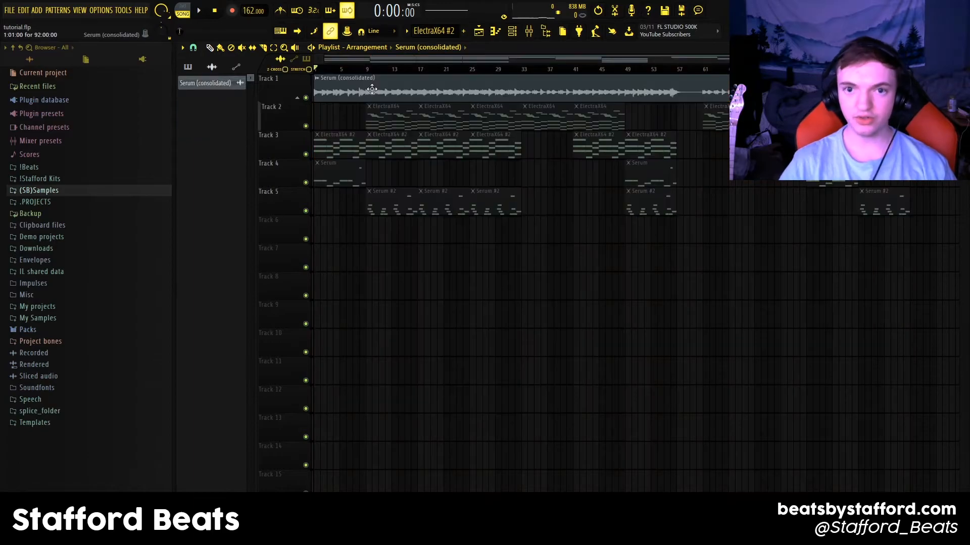
- Pitch the Serum (consolidated) audio clip down by 200 cents, set its stretch mode to Auto, and play it
double_click(371, 90)
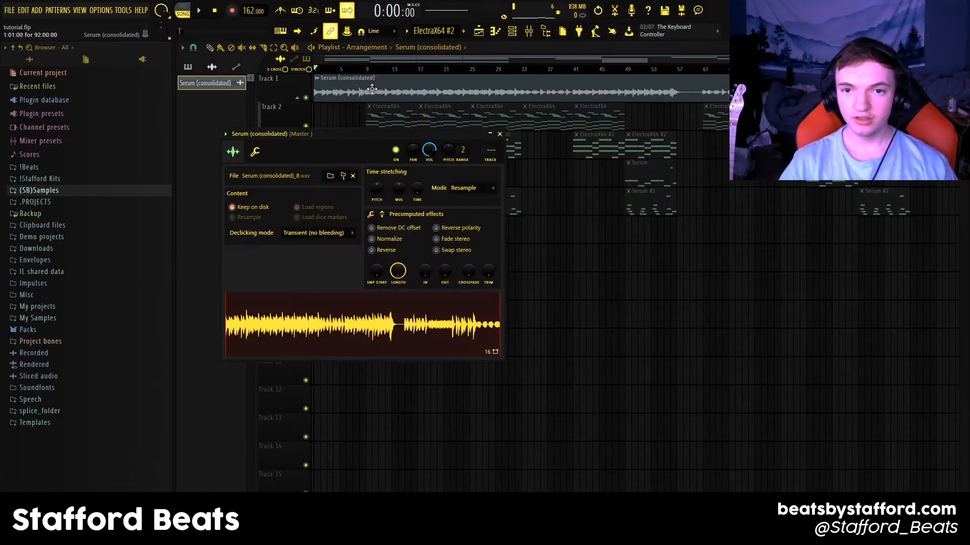
left_click_drag(361, 135, 522, 245)
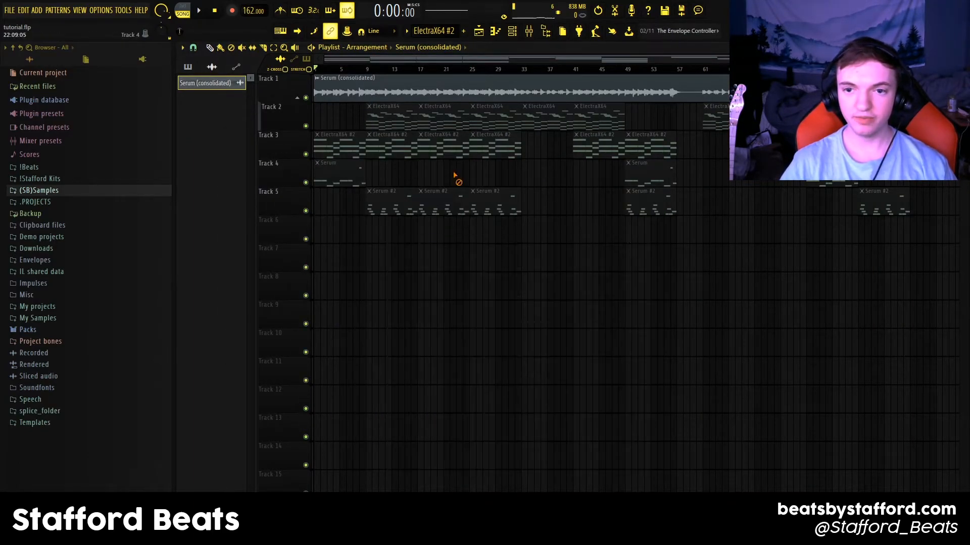
double_click(396, 91)
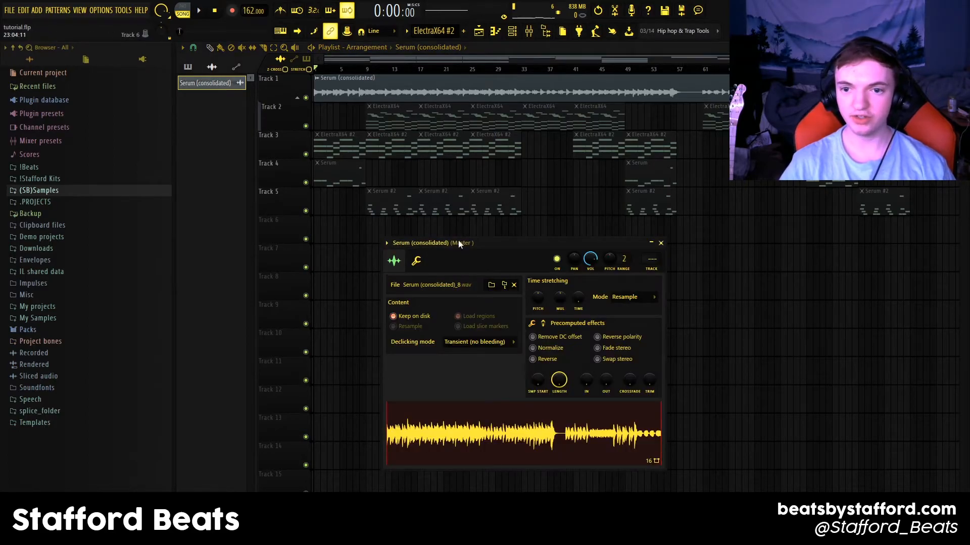
left_click_drag(458, 242, 396, 168)
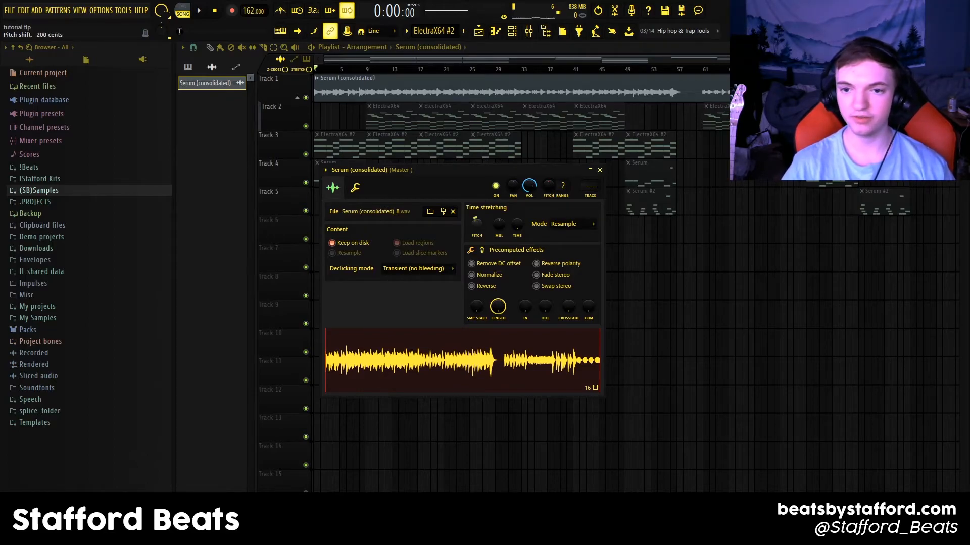
left_click(474, 225)
key("space")
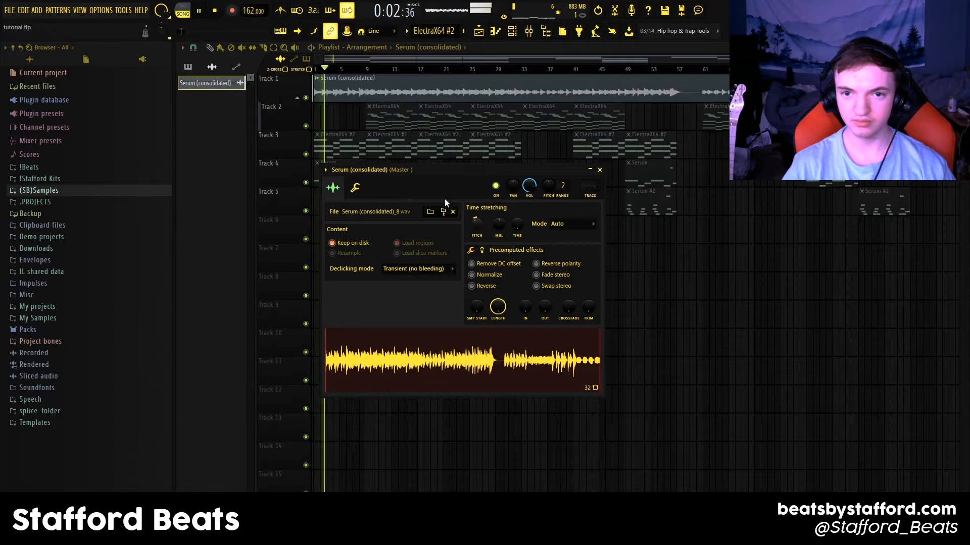
- Listen to the pitched-down clip, check the mixer, and reopen the Serum (consolidated) channel settings
left_click(350, 122)
left_click(529, 32)
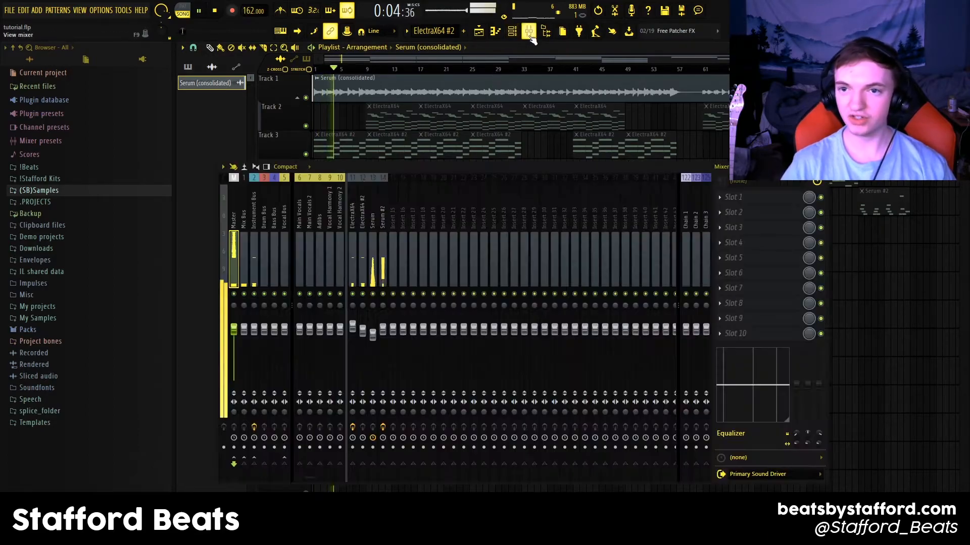
left_click(530, 34)
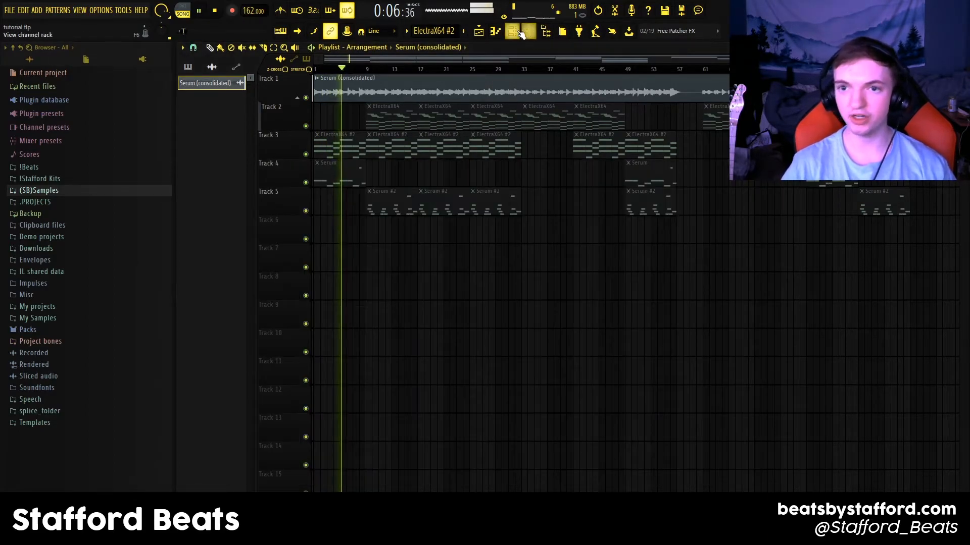
scroll(372, 71, "up", 5)
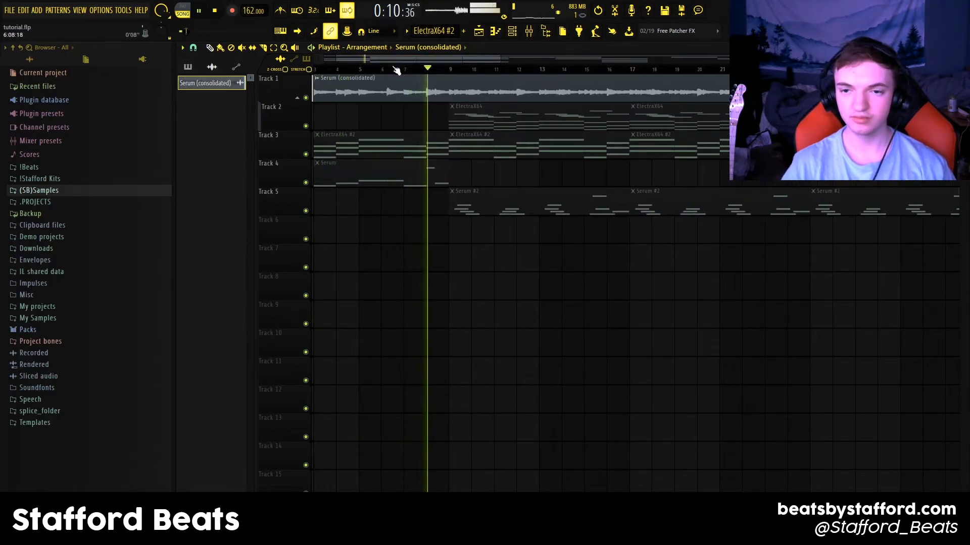
scroll(396, 70, "down", 5)
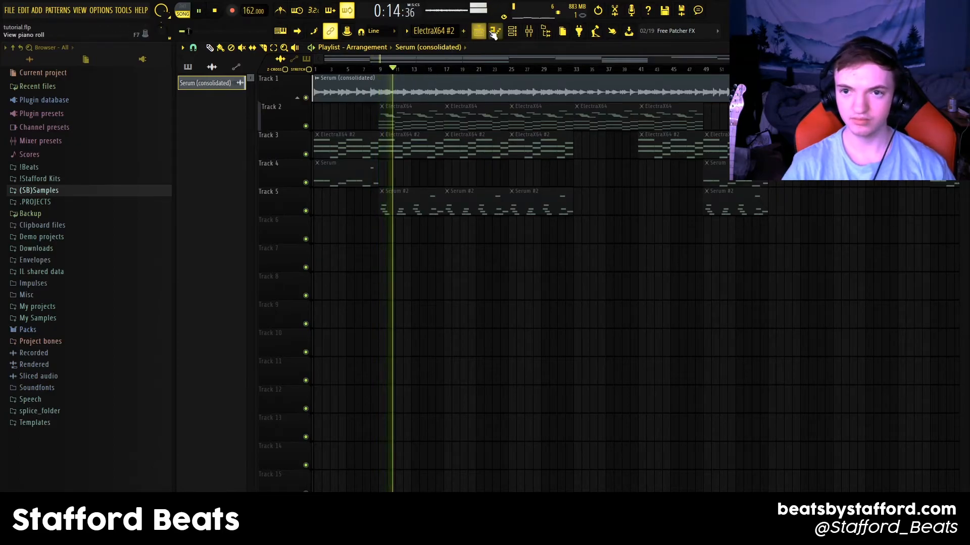
left_click(511, 32)
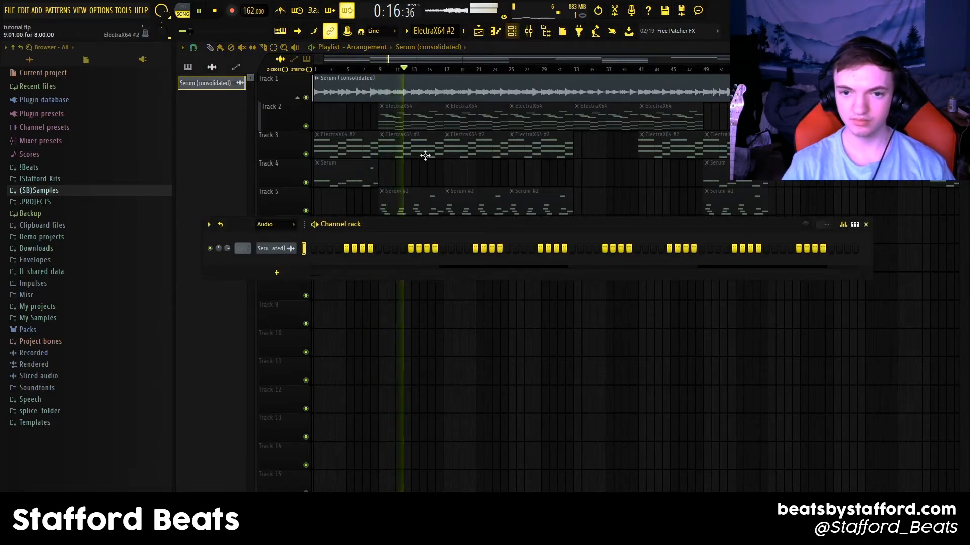
left_click(276, 248)
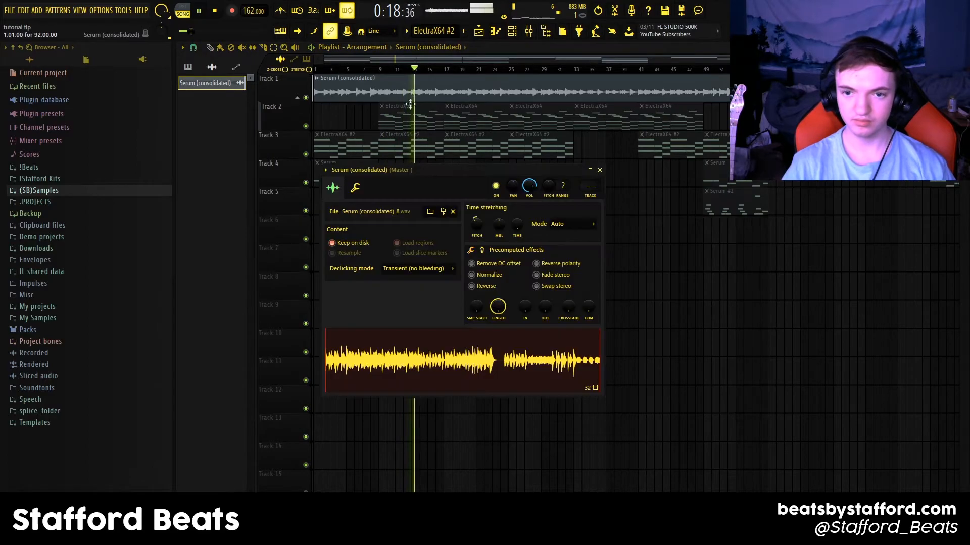
key("space")
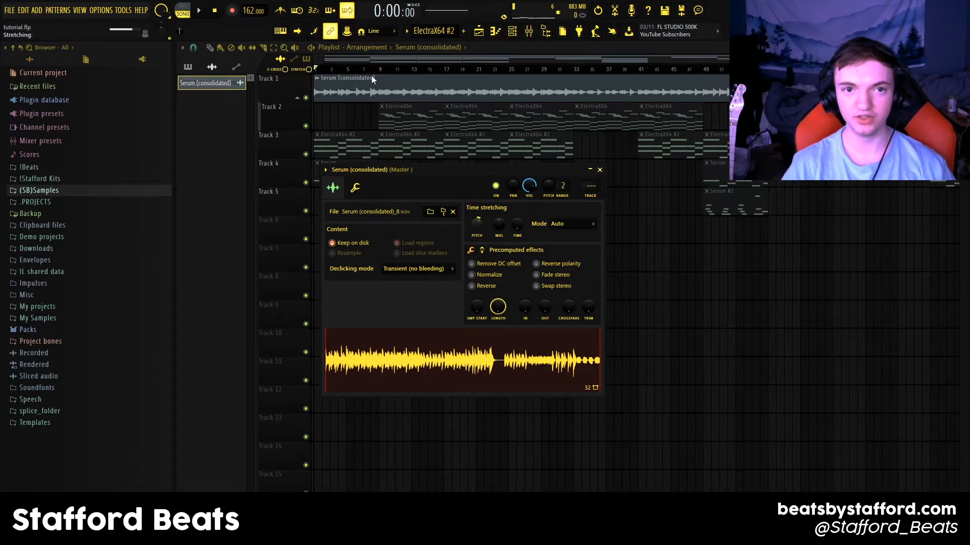
- Play the pitched-down clip from the start and around bar 7, and reset its time-stretching pitch
key("space")
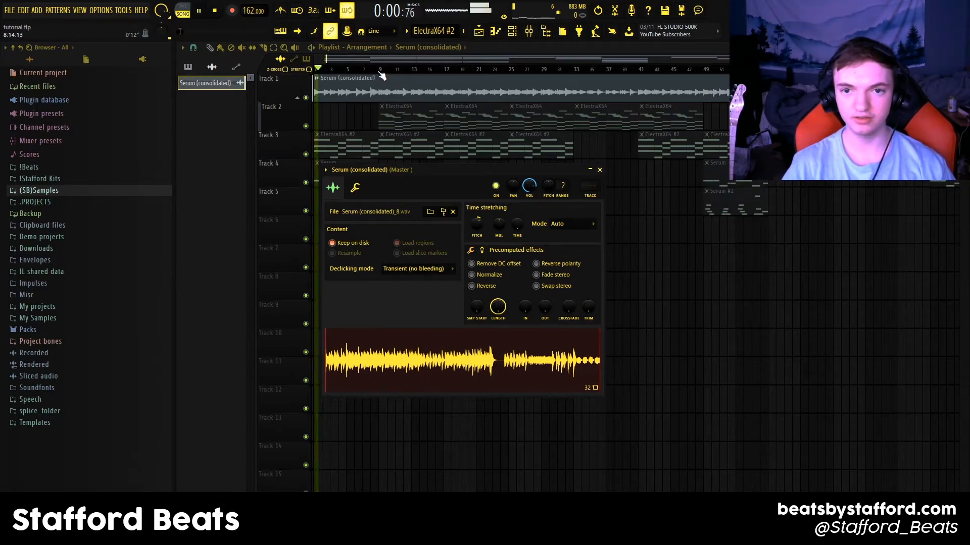
left_click(363, 69)
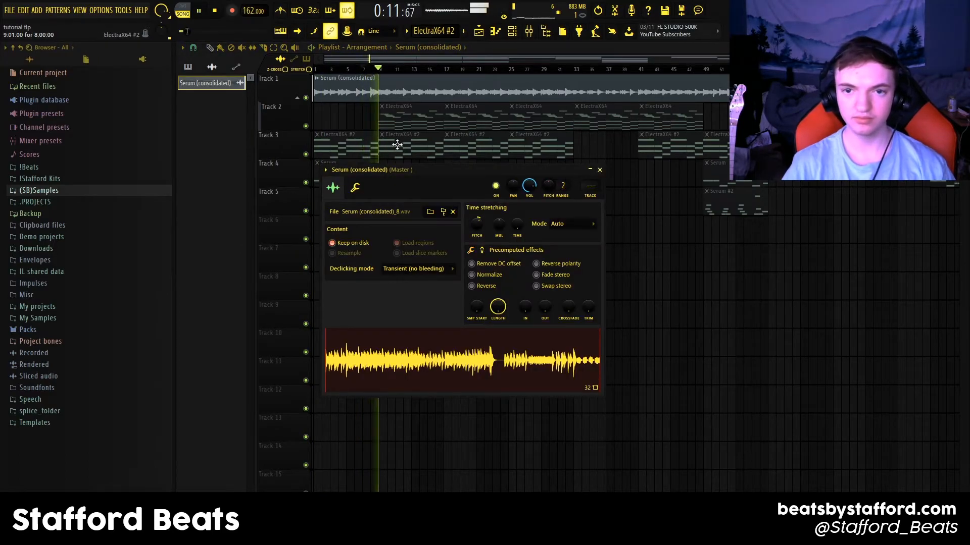
key("space")
right_click(478, 227)
key("Escape")
left_click(354, 50)
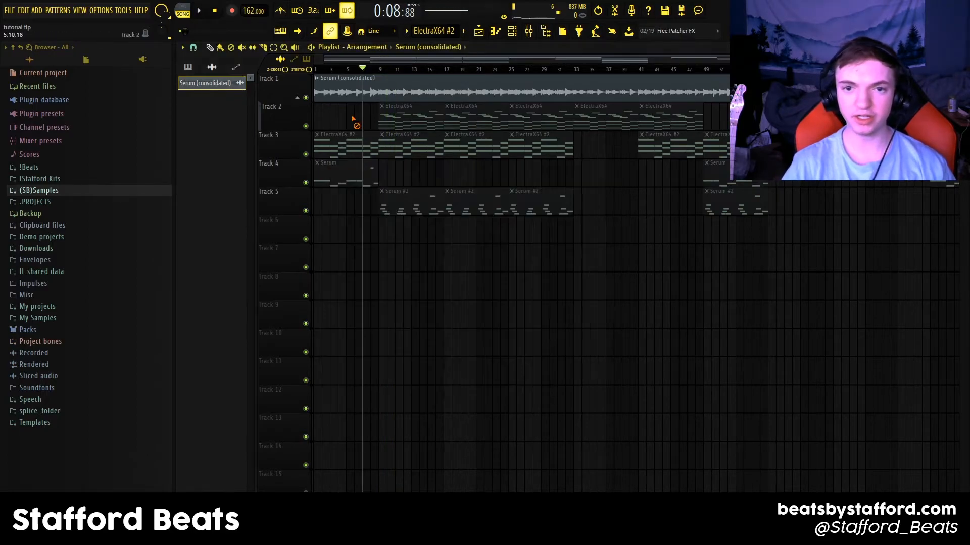
- Play the clip at its original pitch, including the part from bar 9
key("space")
left_click(380, 69)
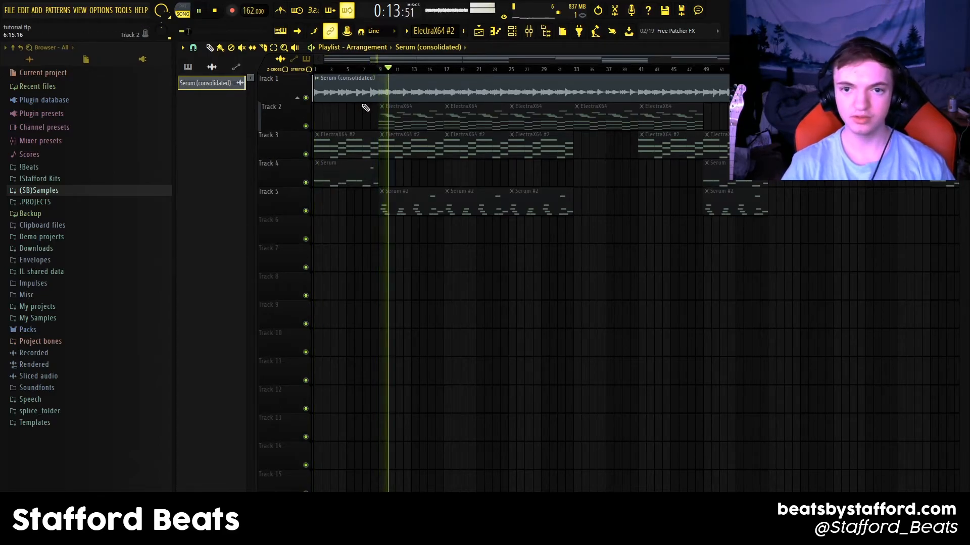
key("space")
- Open the Serum (consolidated) sample in the Edison audio editor and restore the editor to a floating window
double_click(366, 91)
right_click(398, 358)
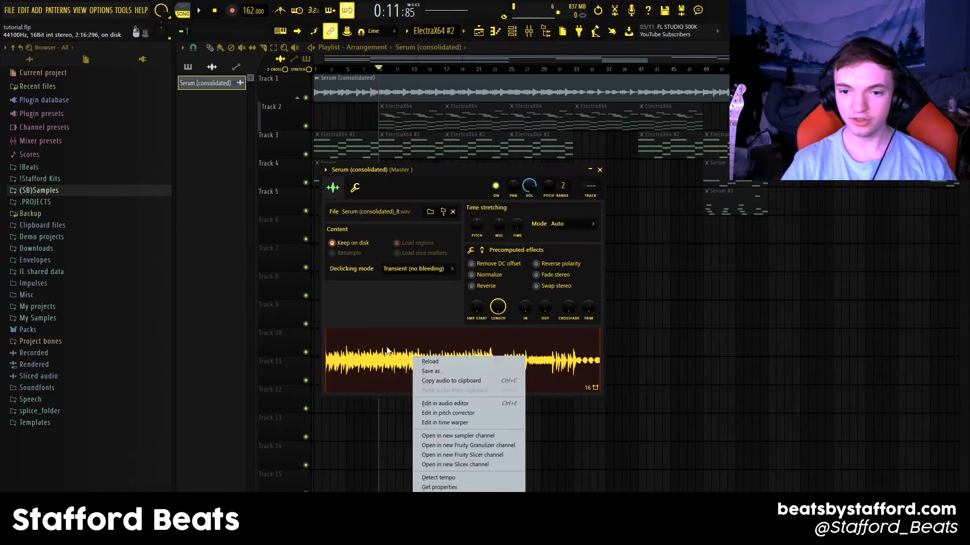
left_click(444, 404)
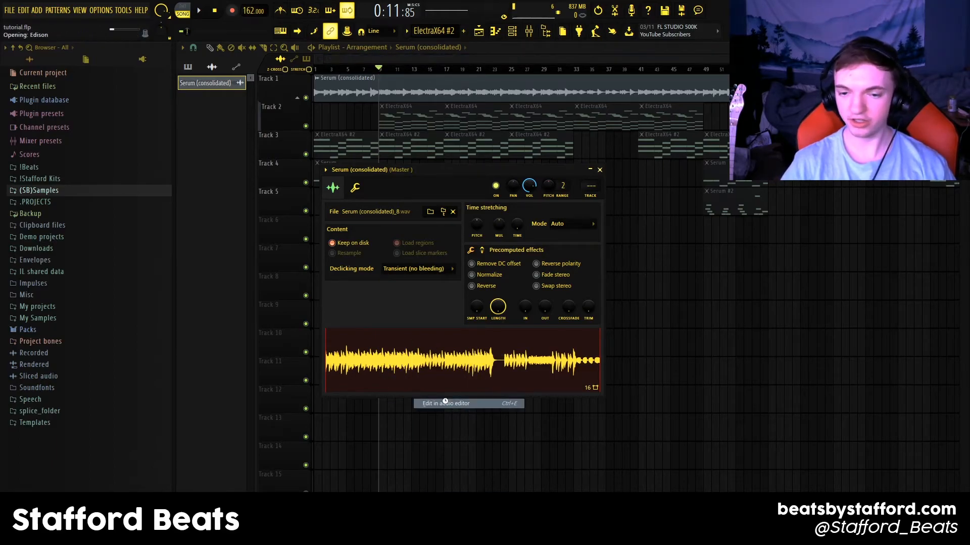
double_click(387, 125)
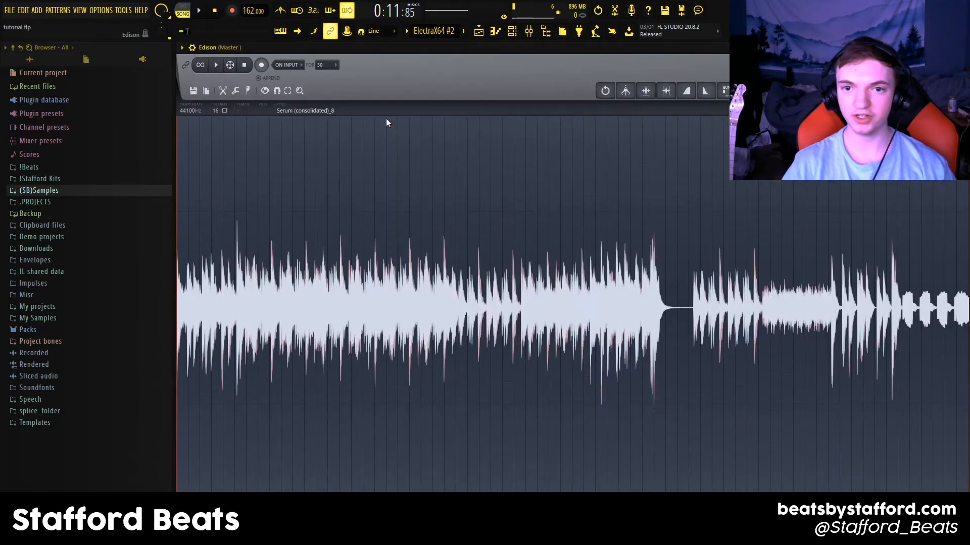
double_click(388, 46)
- Normalize the entire sample in Edison and reposition the editor window
right_click(216, 348)
left_click(231, 359)
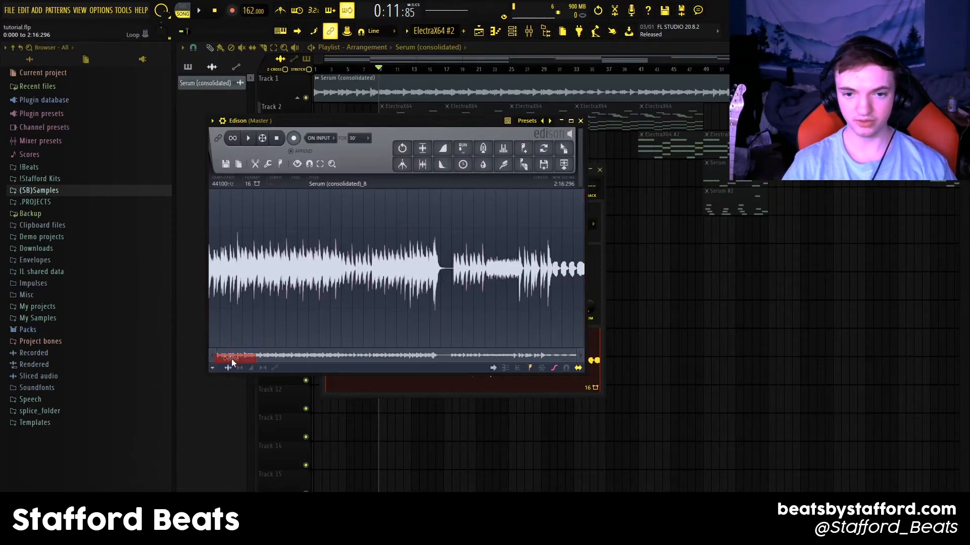
left_click(424, 148)
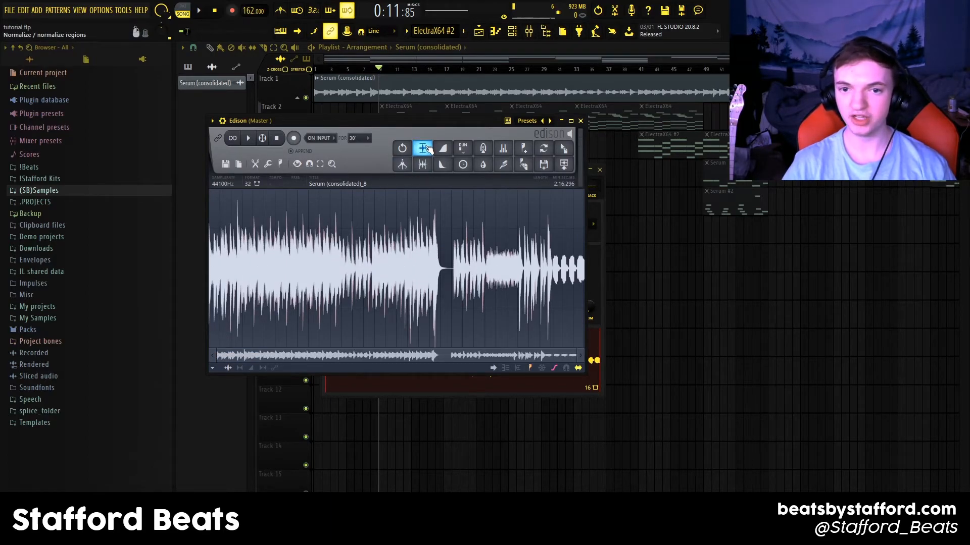
left_click_drag(417, 120, 441, 152)
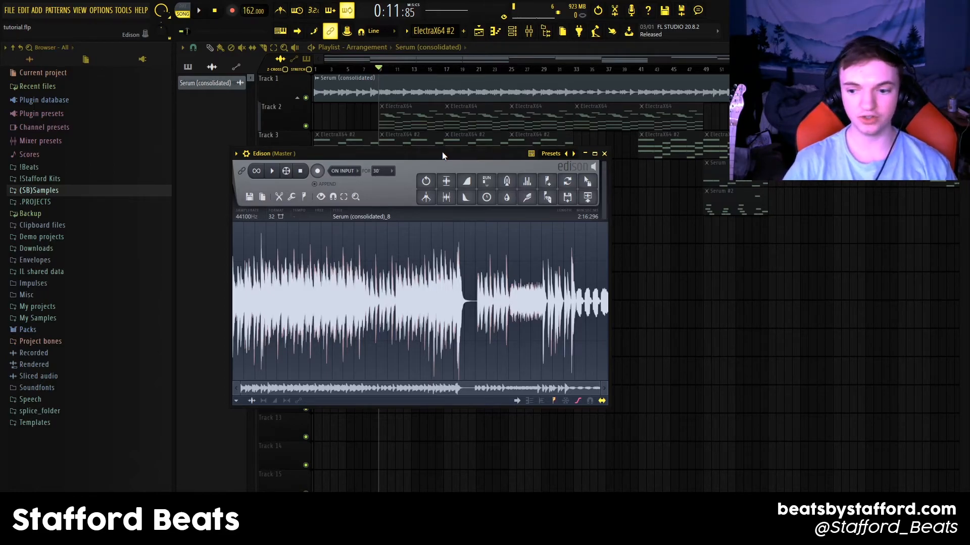
left_click_drag(444, 151, 463, 147)
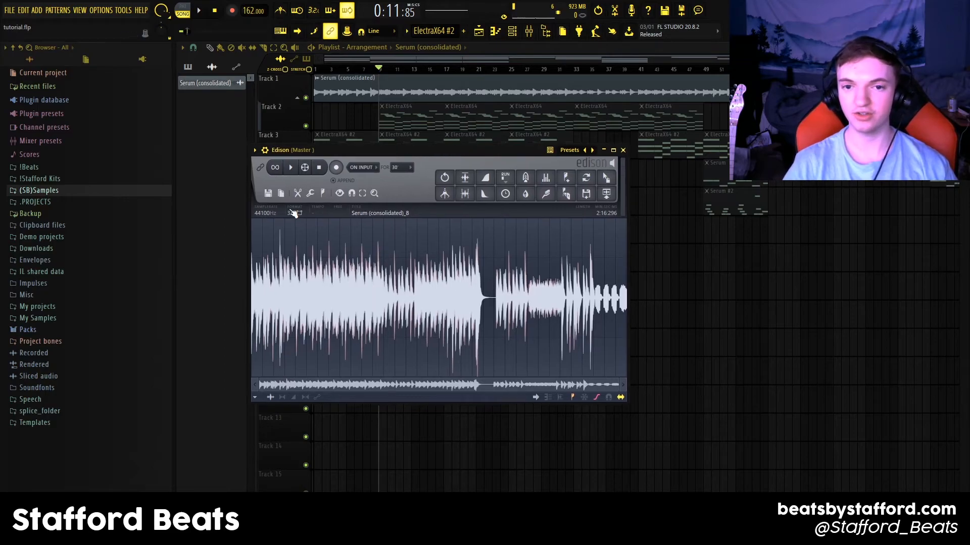
left_click(384, 211)
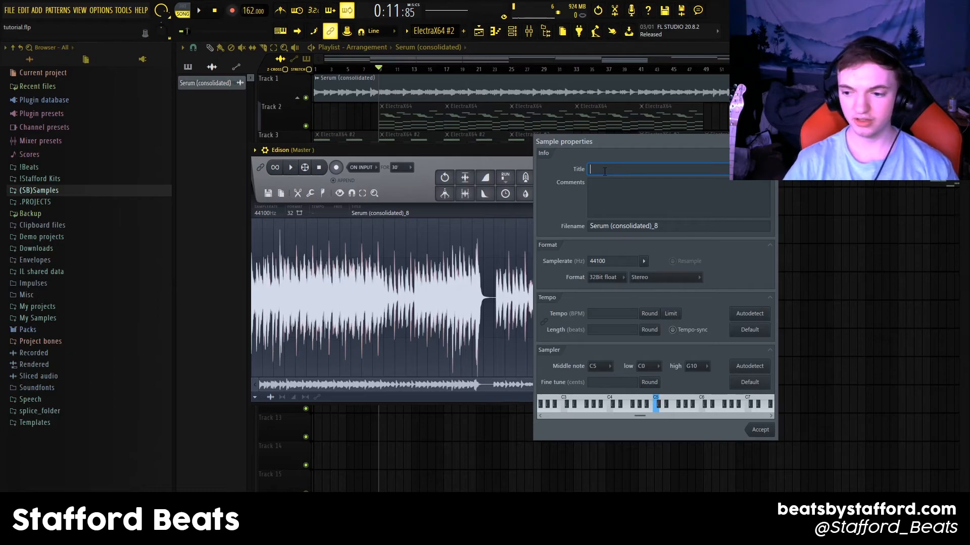
type("galaxy - ")
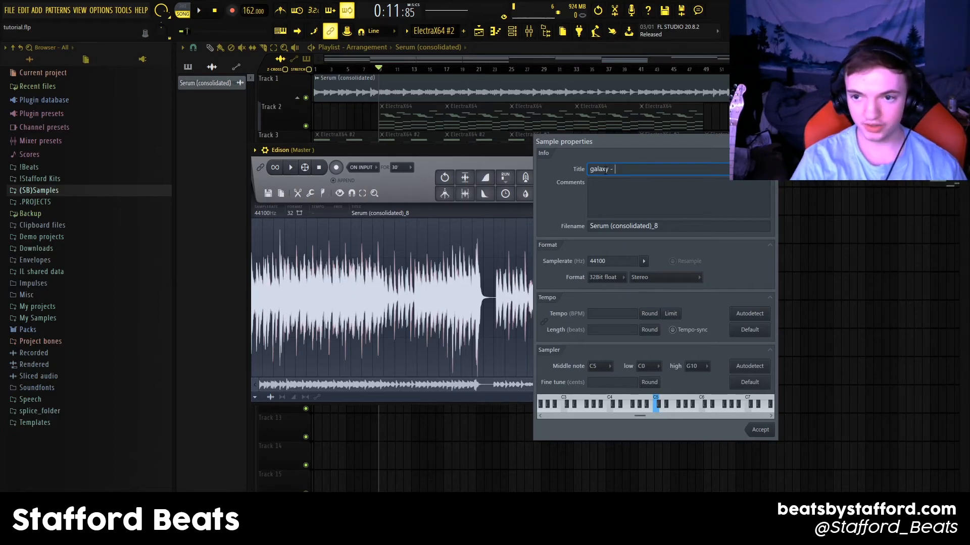
type("162b")
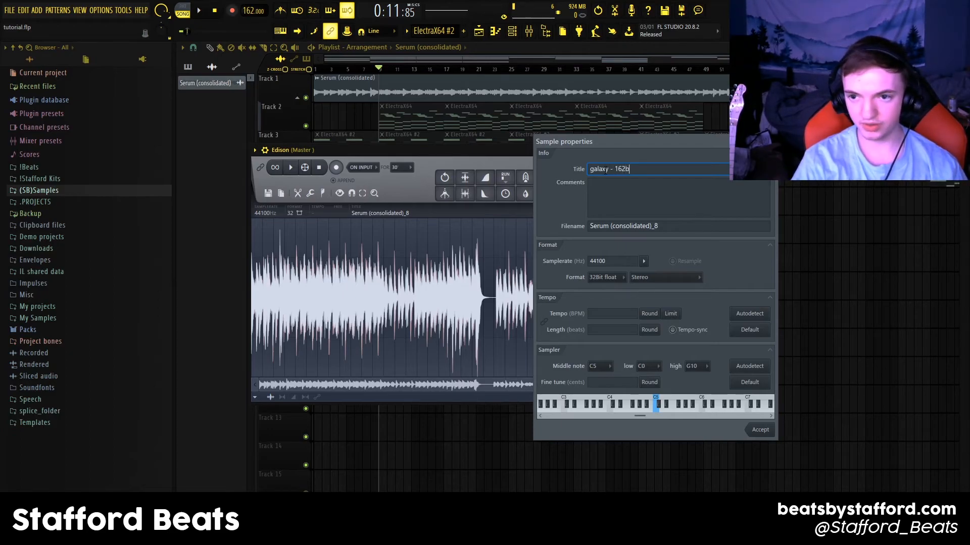
type("pm d#minor")
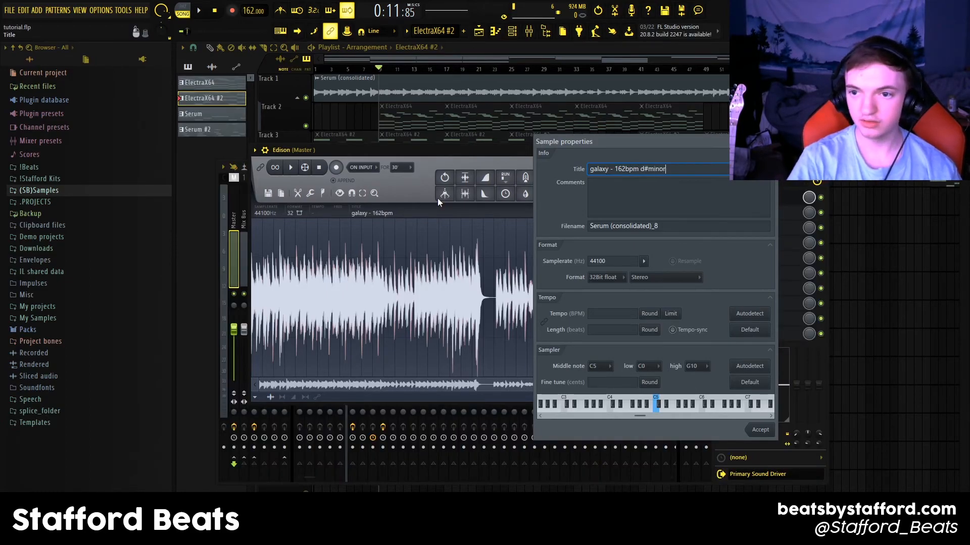
type(" @stafford_beats")
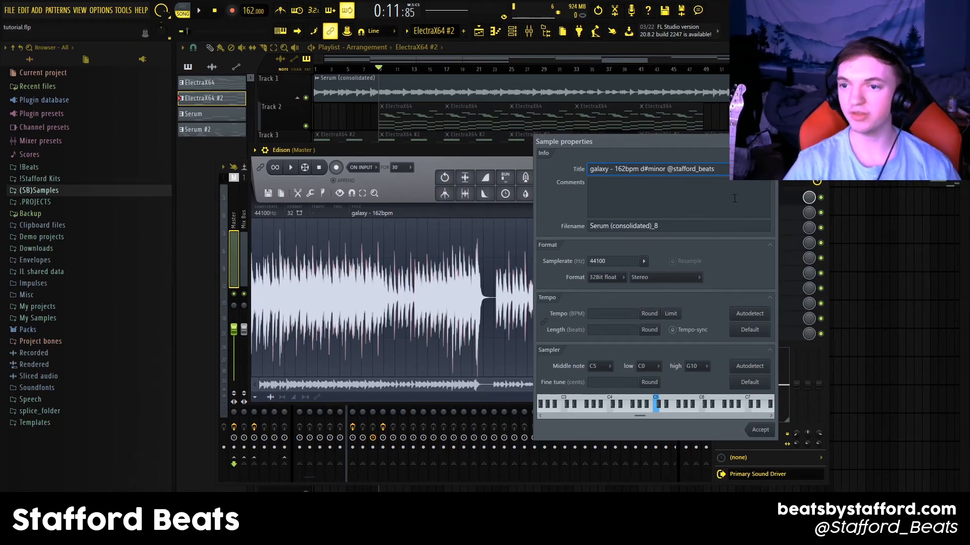
double_click(722, 169)
key("Return")
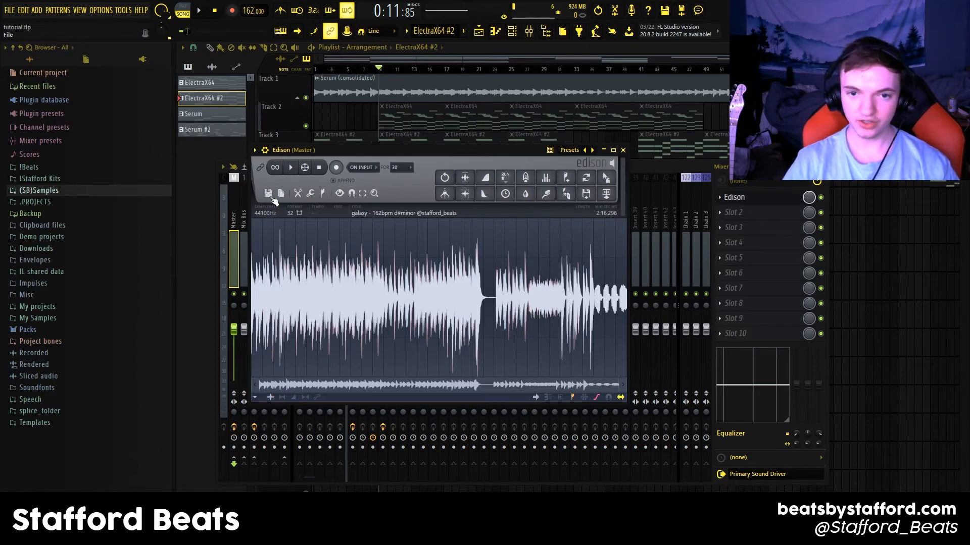
- Save the sample as a WAV file in (SB)Samples > !Loops > !Stafford Beats > !AAA Unreleased Loops > Virtual
left_click(271, 198)
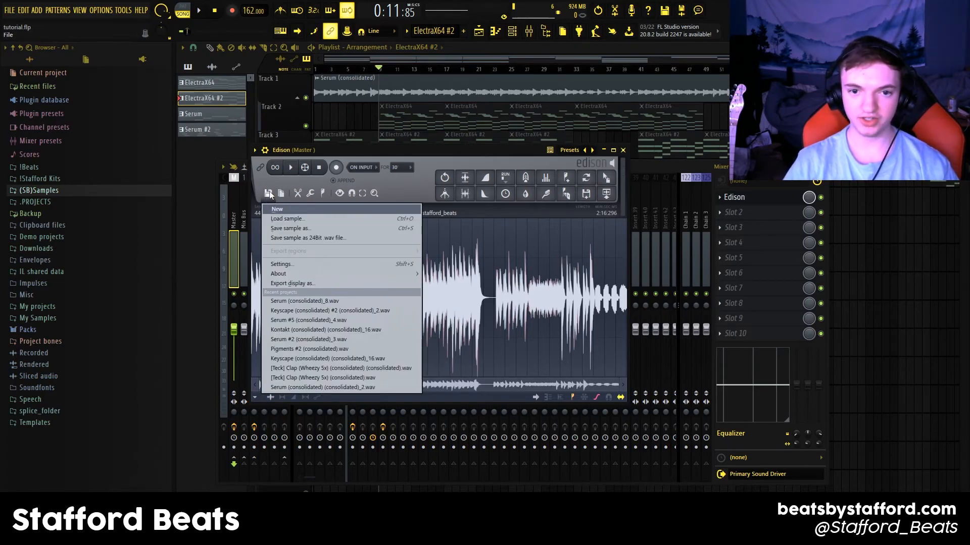
left_click(284, 230)
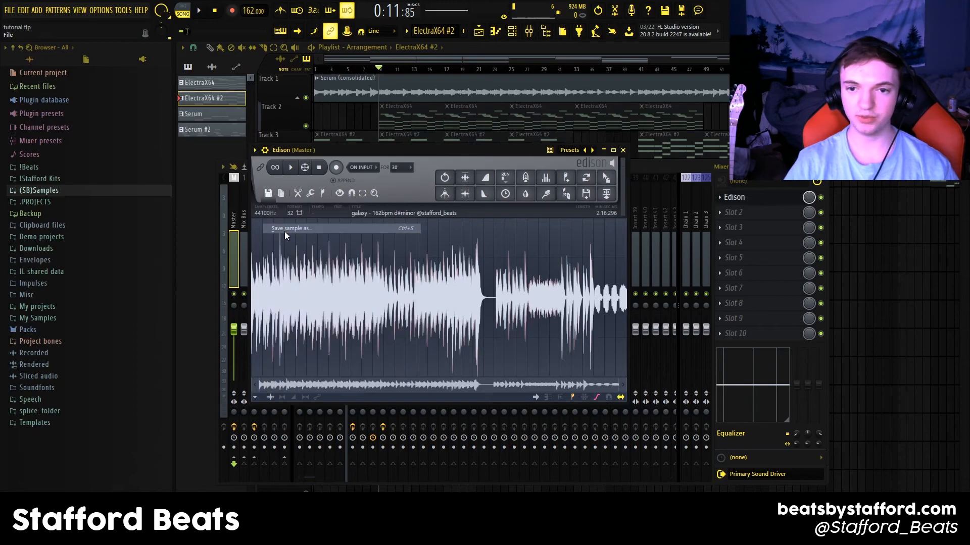
scroll(409, 237, "up", 6)
left_click(412, 247)
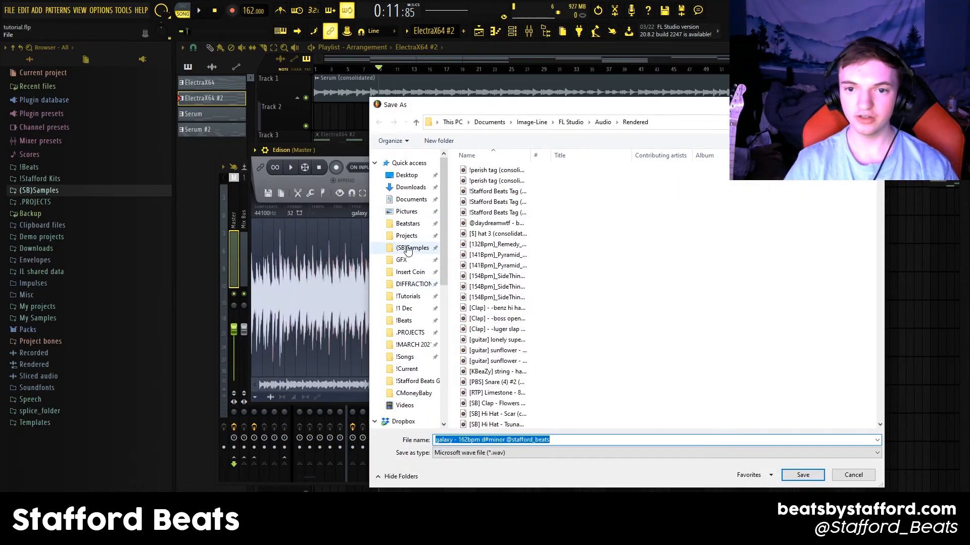
double_click(478, 191)
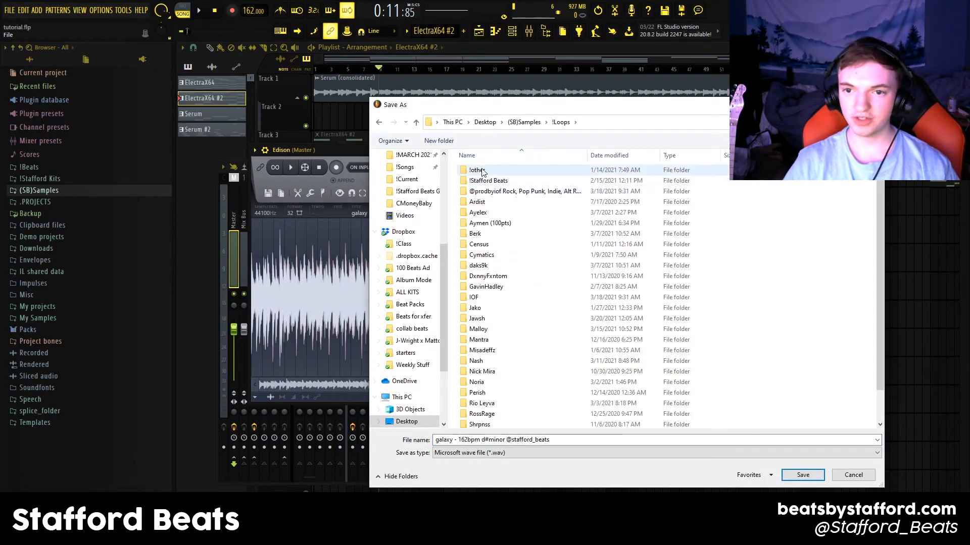
double_click(481, 181)
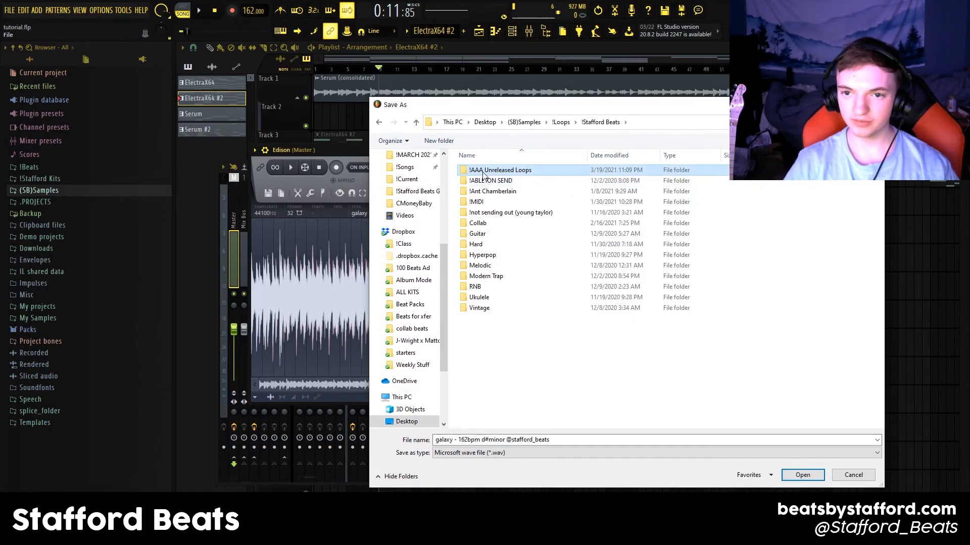
double_click(485, 170)
double_click(479, 212)
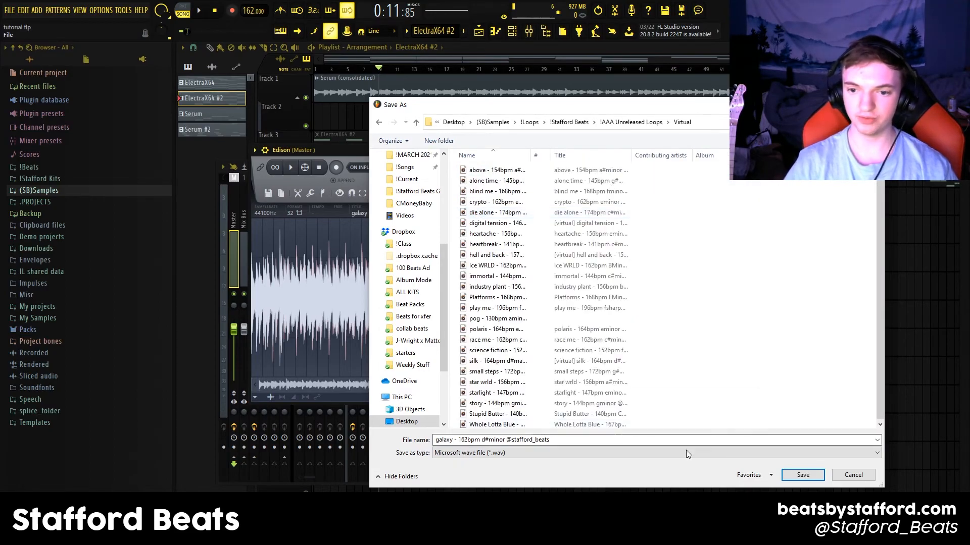
left_click(802, 475)
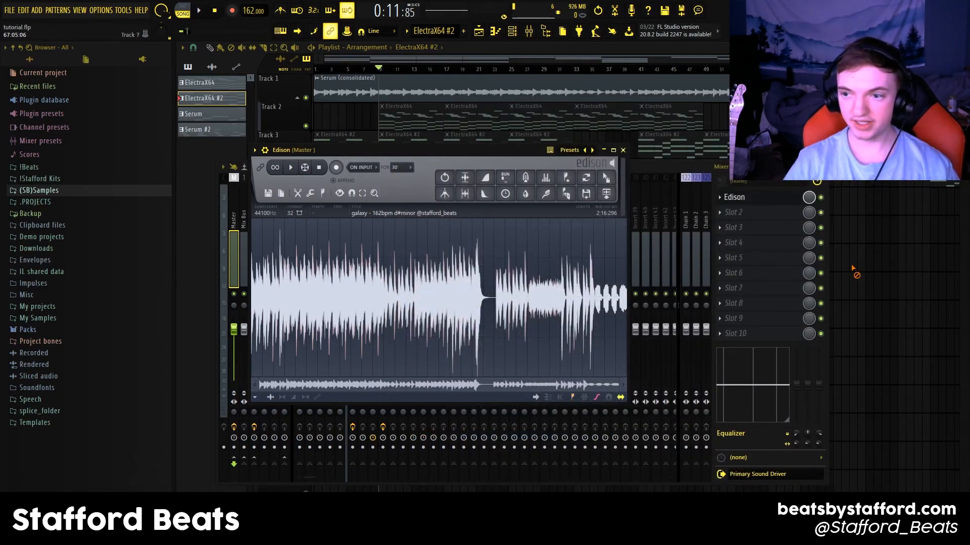
- Close the open windows and start a new project from the StaffordBeats template, saving the current one
key("F12")
left_click(9, 10)
left_click(162, 82)
left_click(469, 292)
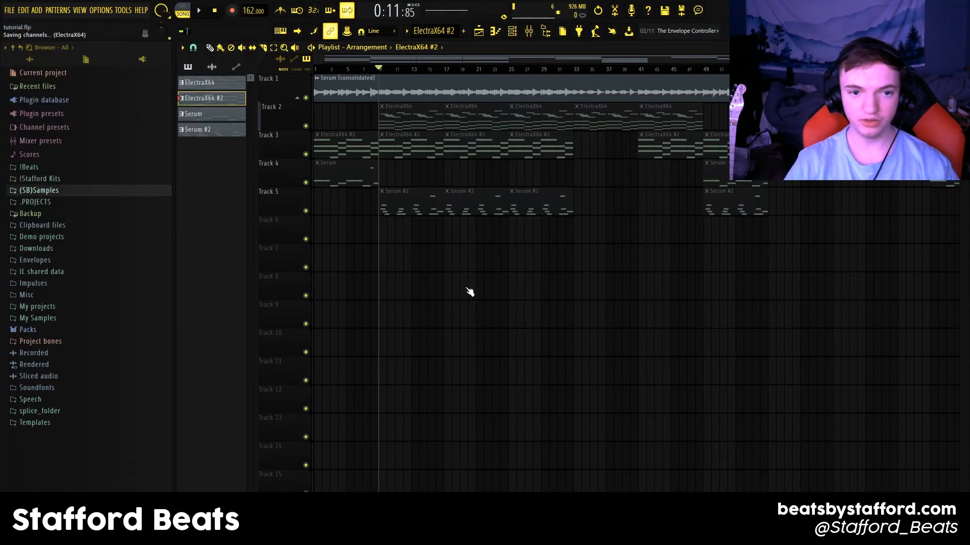
- Browse the samples library to the Virtual folder inside !Loops > !Stafford Beats > !AAA Unreleased Loops
left_click(53, 192)
left_click(53, 214)
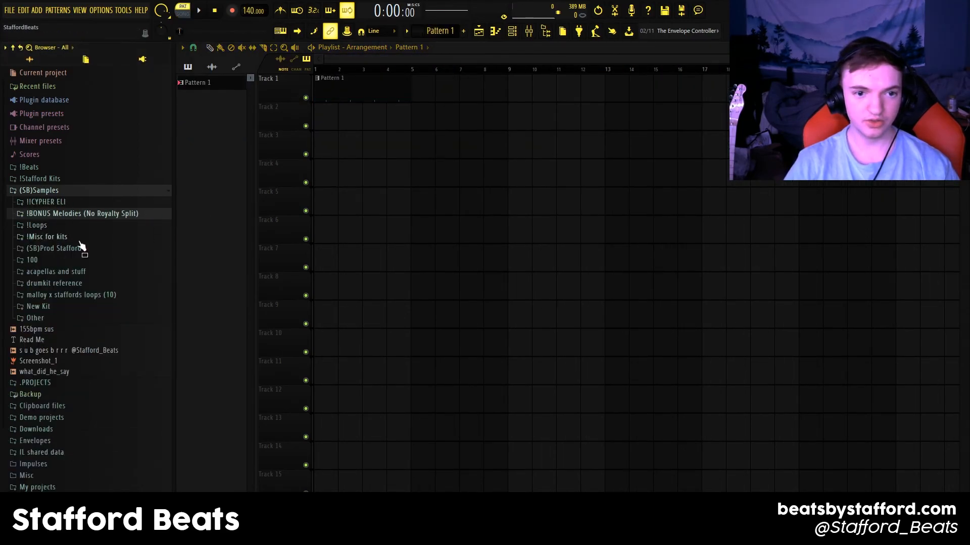
left_click(50, 226)
left_click(64, 221)
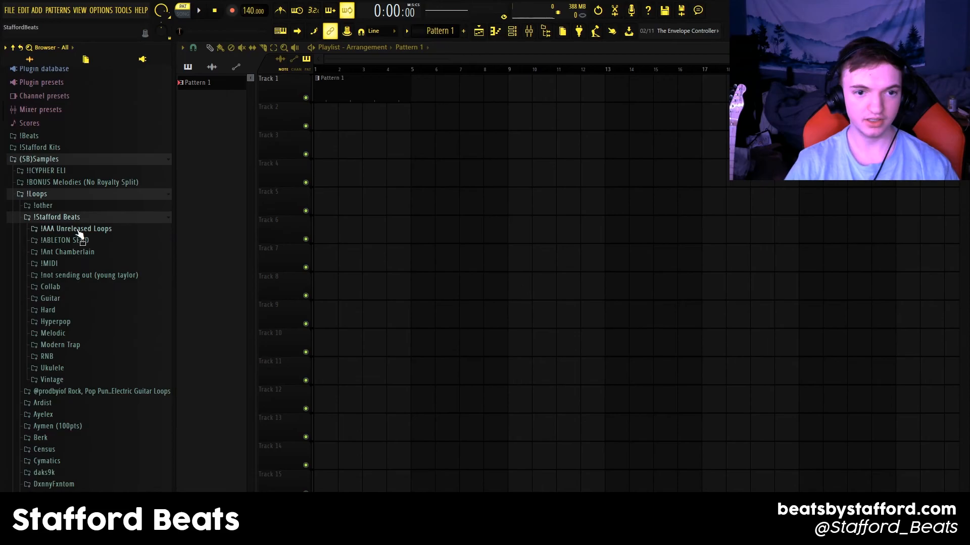
left_click(75, 230)
left_click(65, 285)
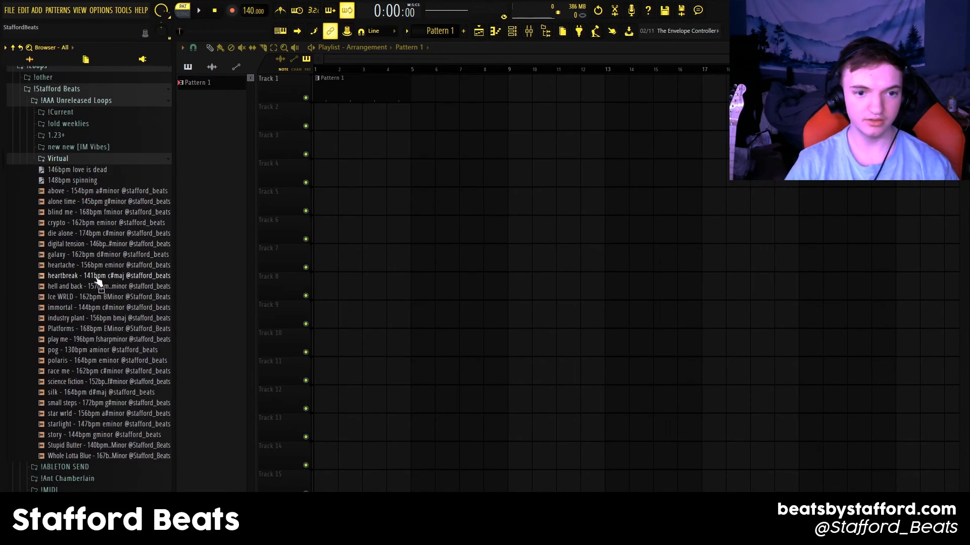
- Place the galaxy loop on Track 6 from bar 1 and set the project tempo to 162 BPM
left_click_drag(83, 255, 379, 228)
scroll(361, 77, "down", 5)
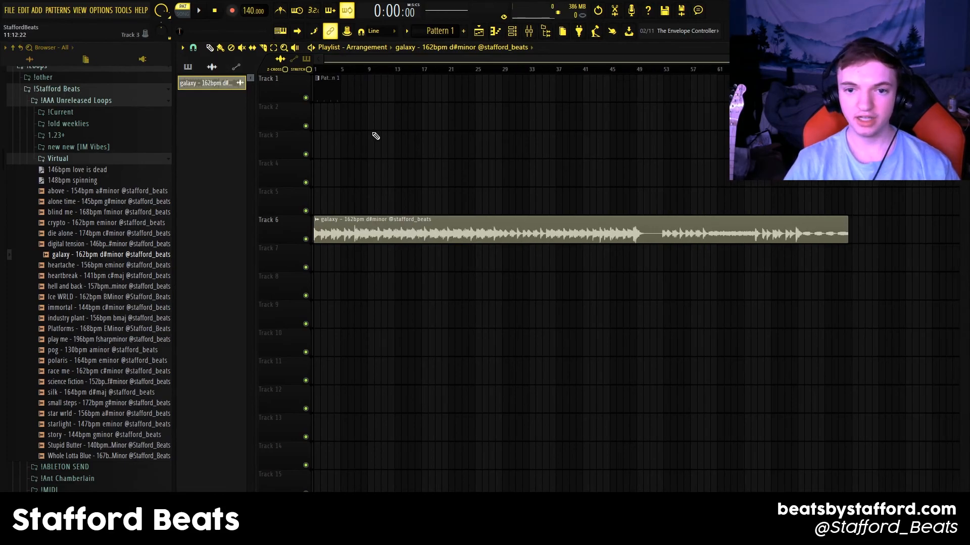
left_click_drag(247, 11, 246, 7)
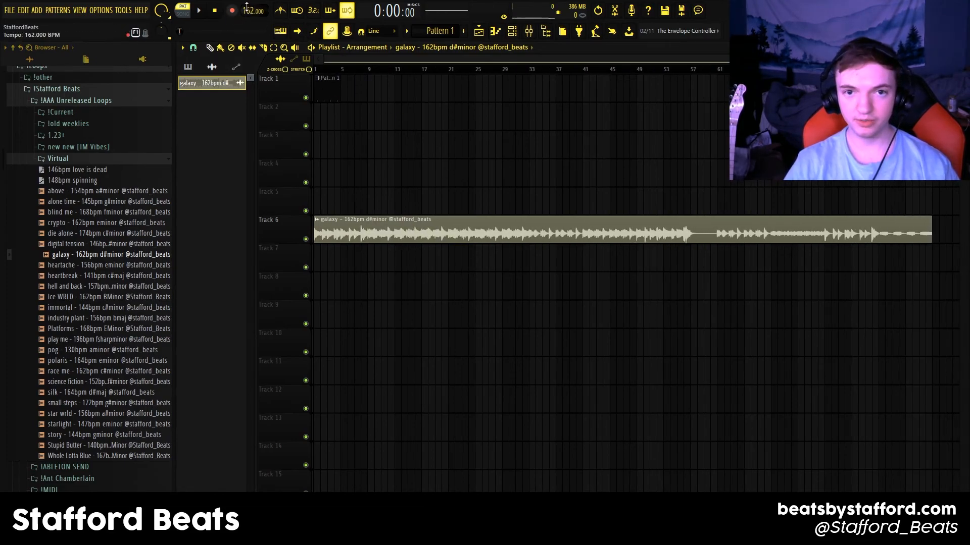
left_click(683, 218)
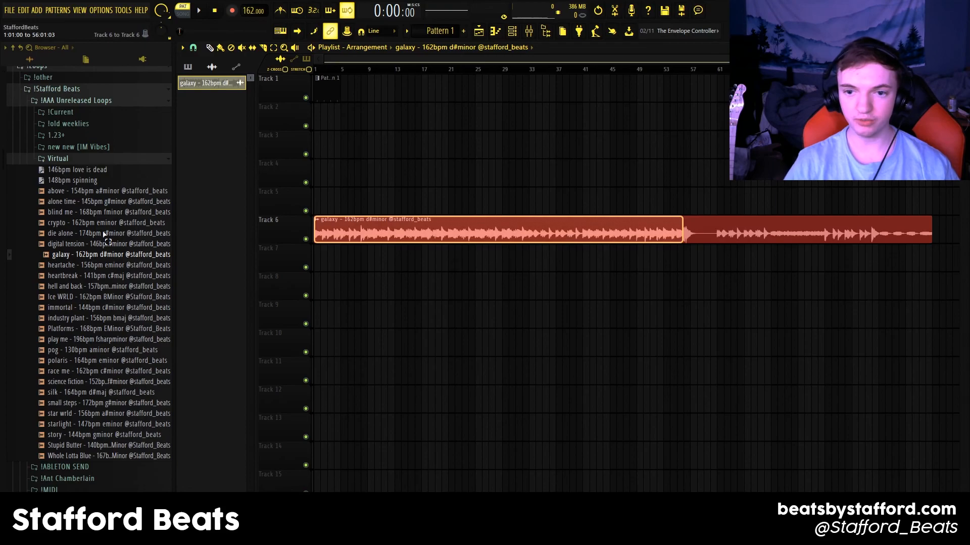
left_click(336, 184, "ctrl")
left_click_drag(317, 195, 511, 218)
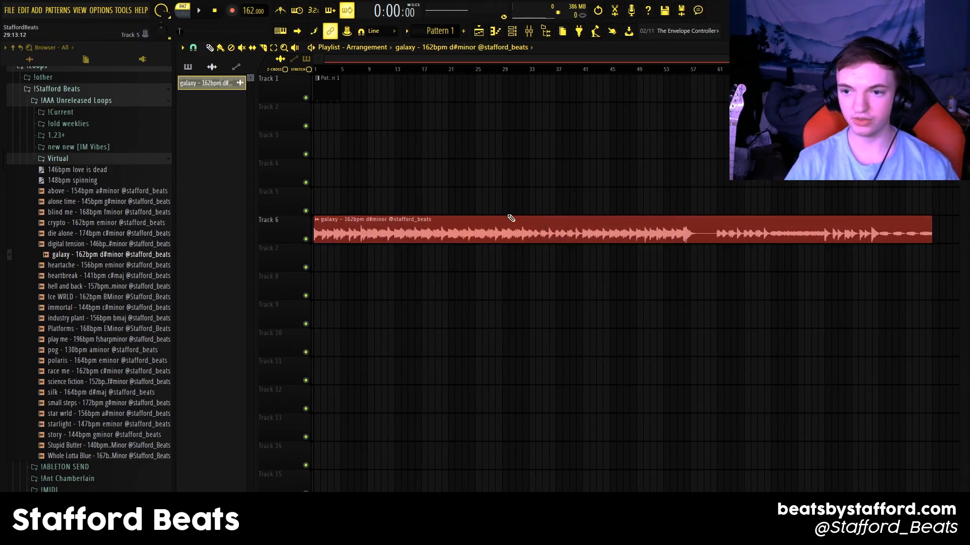
left_click(530, 198)
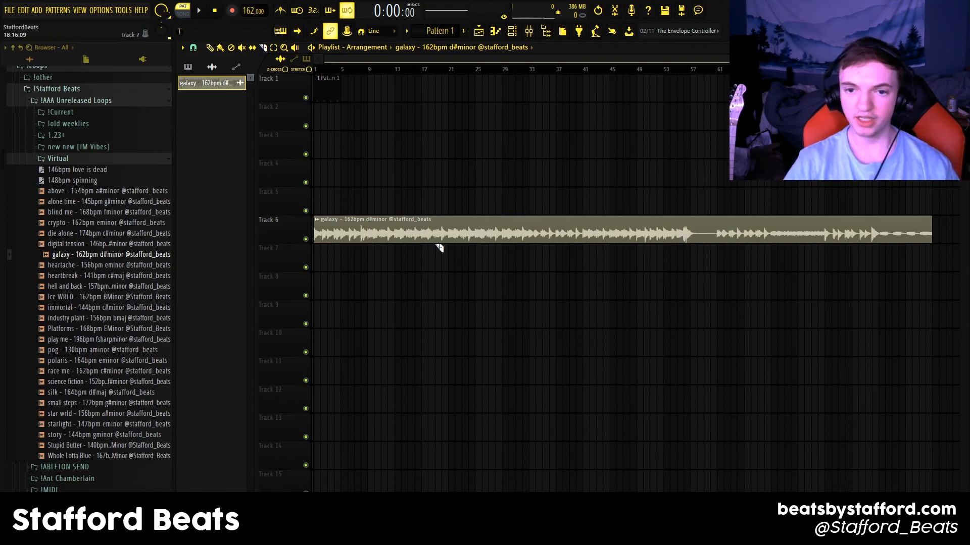
- Slice the galaxy clip at bars 13 and 57 and delete the tail after bar 57
left_click(402, 239)
left_click_drag(407, 234, 463, 252)
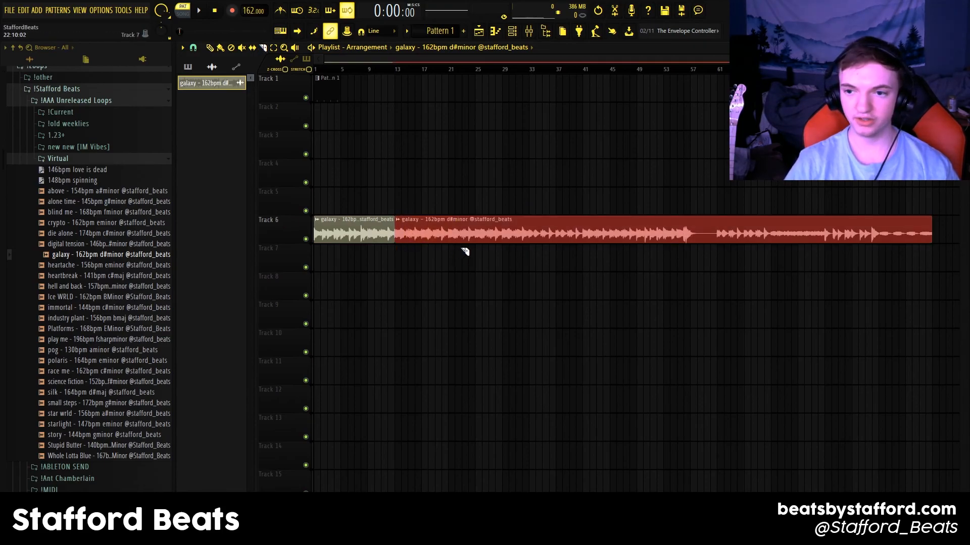
left_click(693, 243)
right_click(730, 254)
- Duplicate the 44-bar galaxy section so the copy starts at bar 57, and clear the selection
key("ctrl+b")
left_click(614, 249, "ctrl")
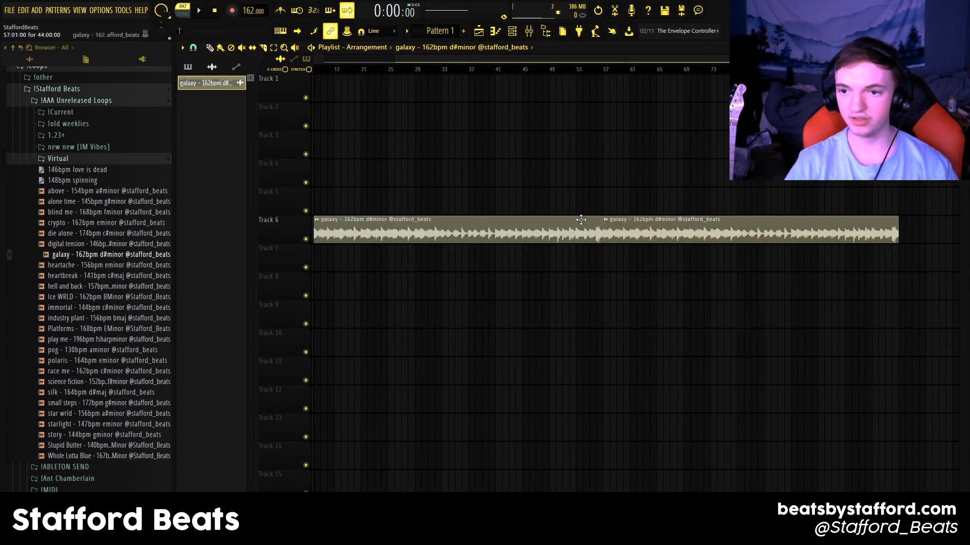
left_click_drag(578, 199, 712, 288)
left_click(836, 237, "ctrl")
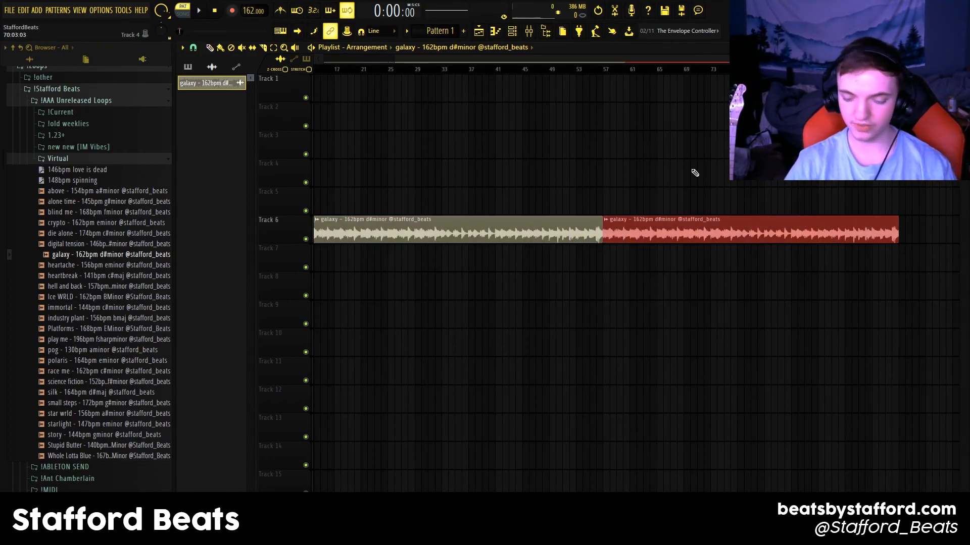
left_click(589, 91)
scroll(558, 83, "down", 3)
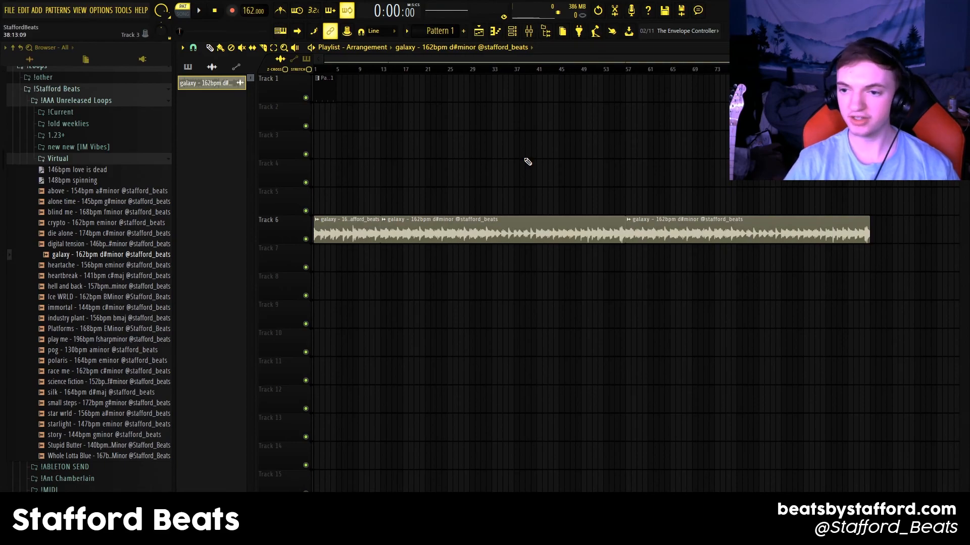